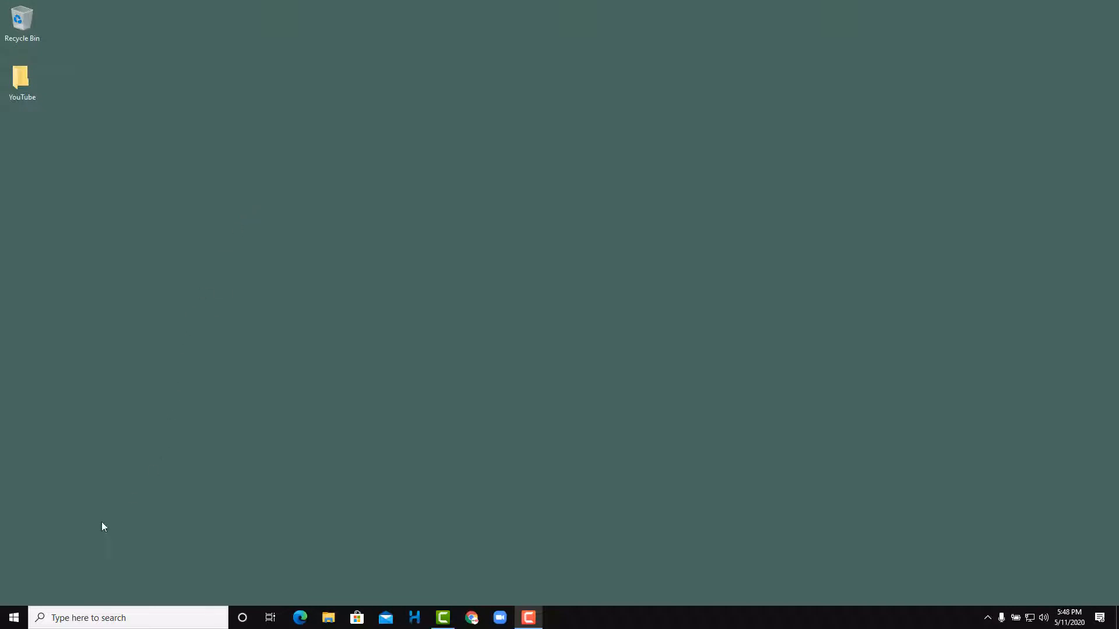
Search Windows for Notepad, open it and maximize its window
left_click(72, 622)
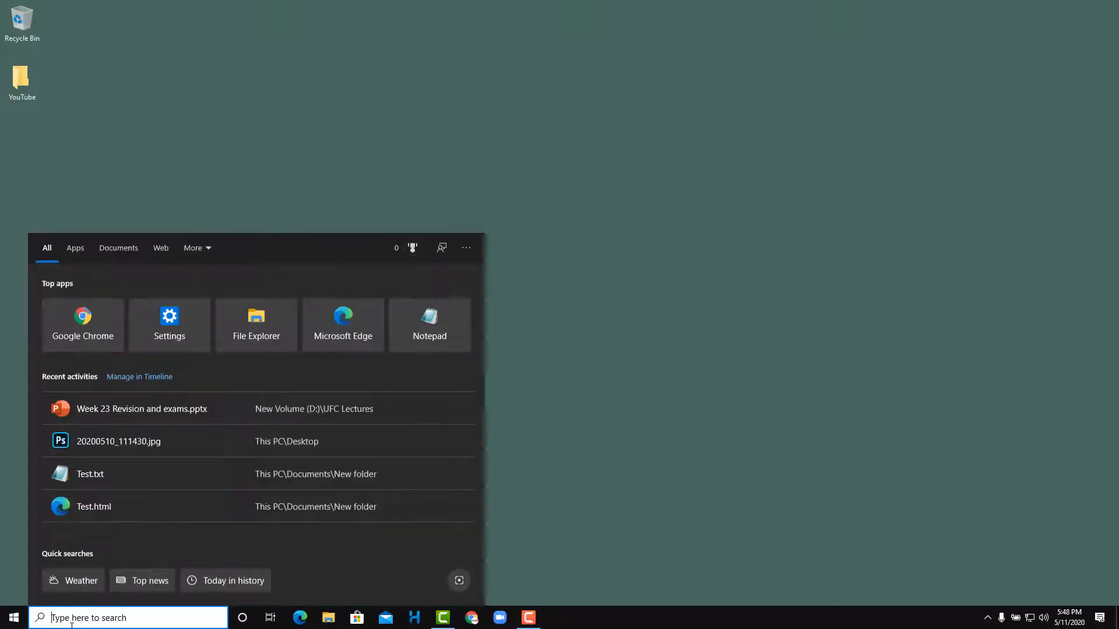
type("note")
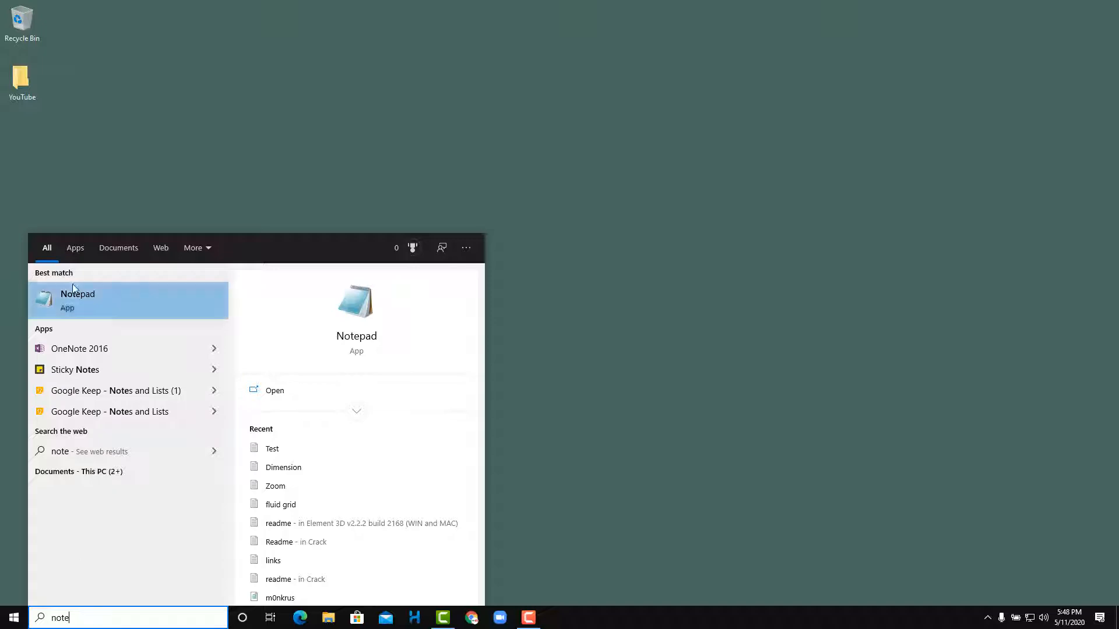
left_click(102, 308)
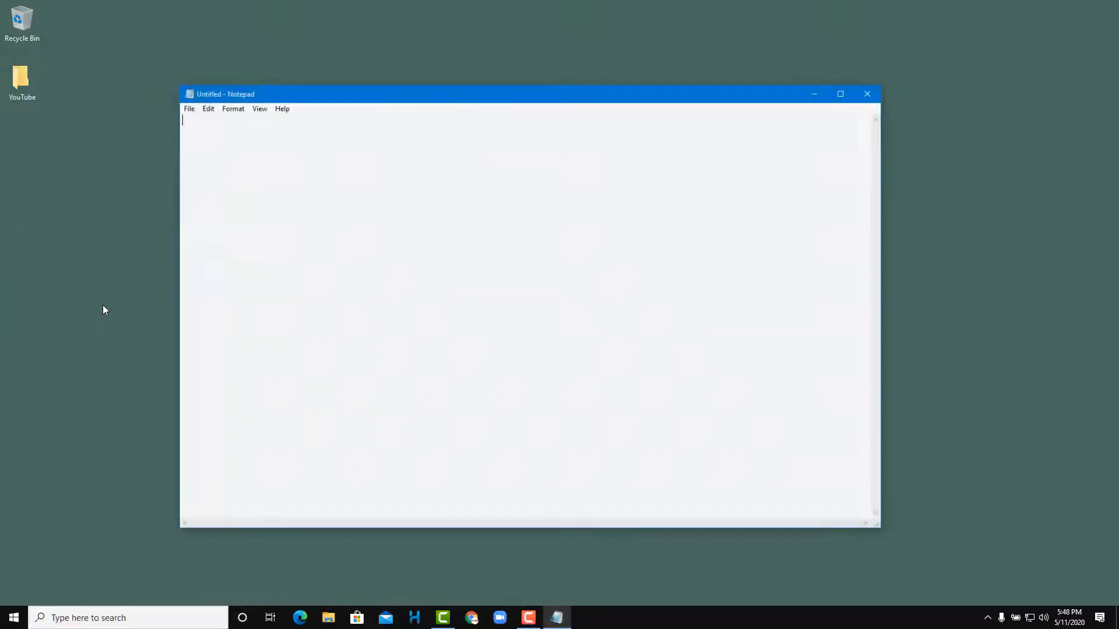
left_click_drag(534, 102, 547, 107)
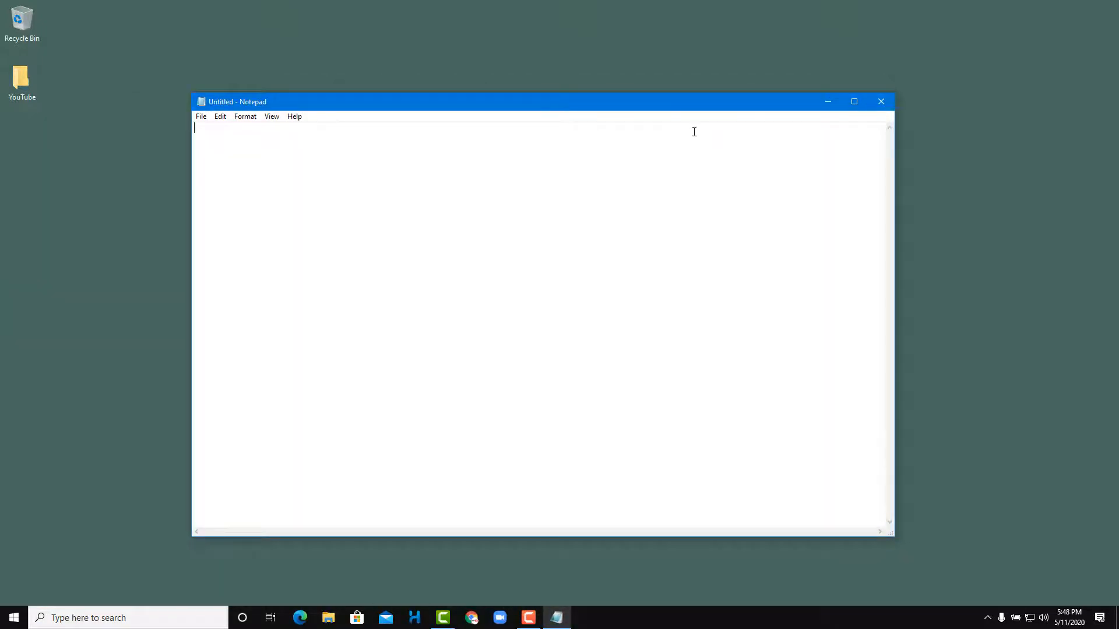
left_click(851, 103)
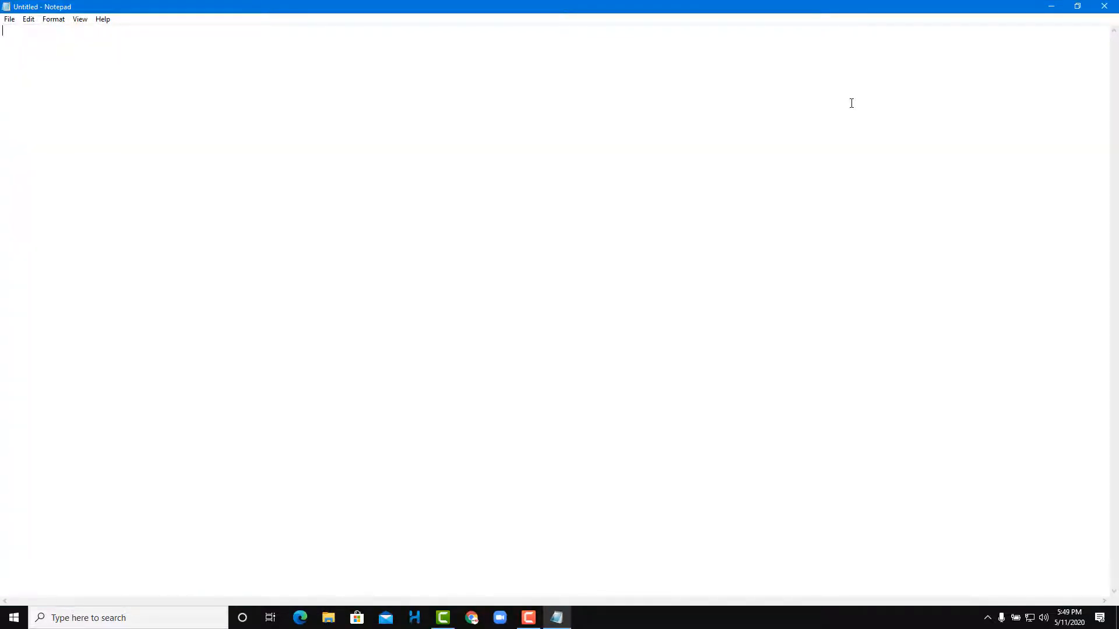
type("vbnvn")
key("ctrl+a")
key("Delete")
left_click(8, 21)
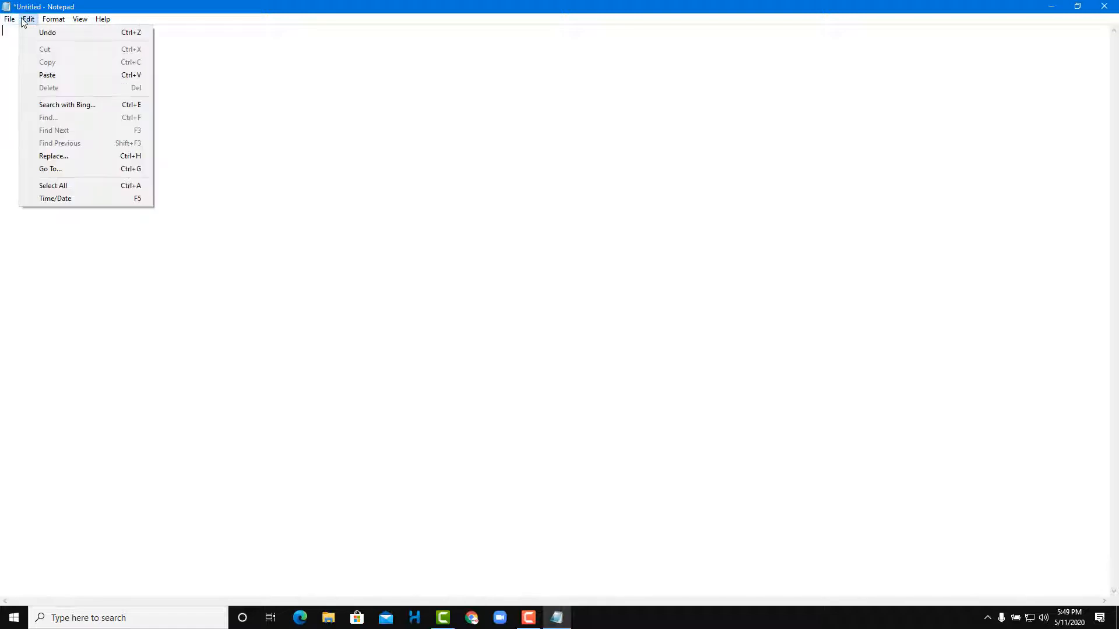
mouse_move(107, 20)
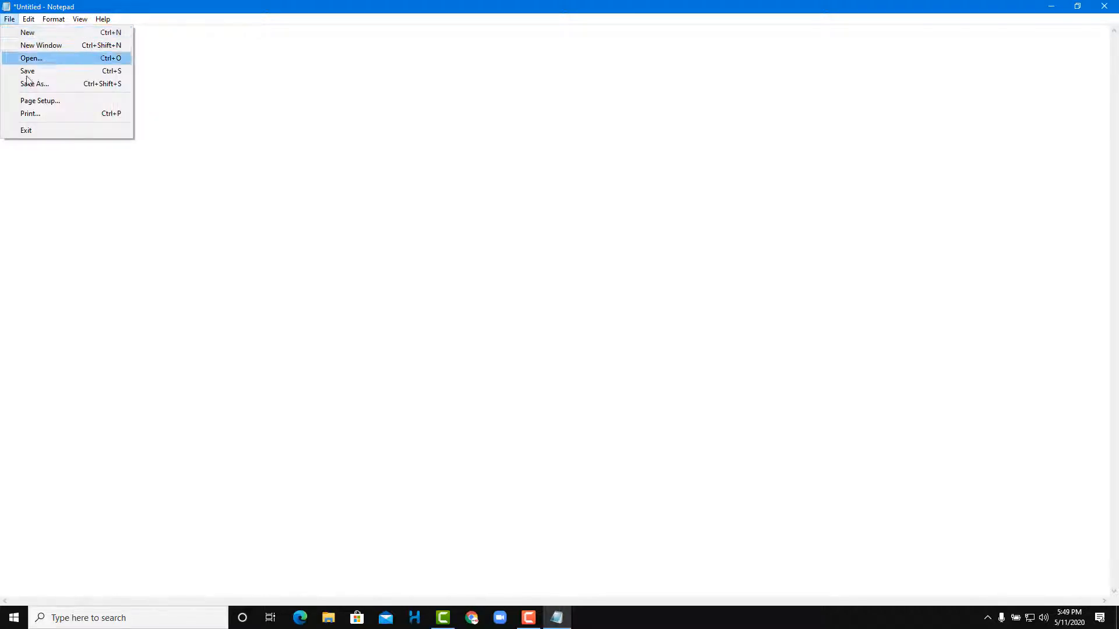
left_click(229, 161)
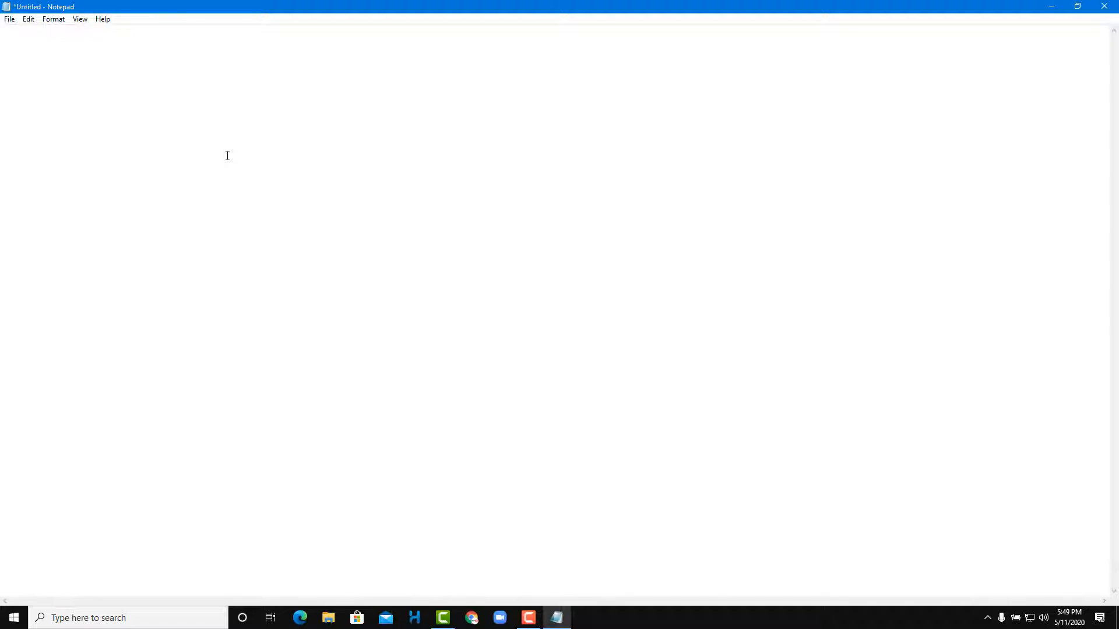
Enter "This is a sentence." and paste copies of it repeatedly until the text runs onto a second very long line
type("This is a sentence.")
key("ctrl+a")
key("ctrl+c")
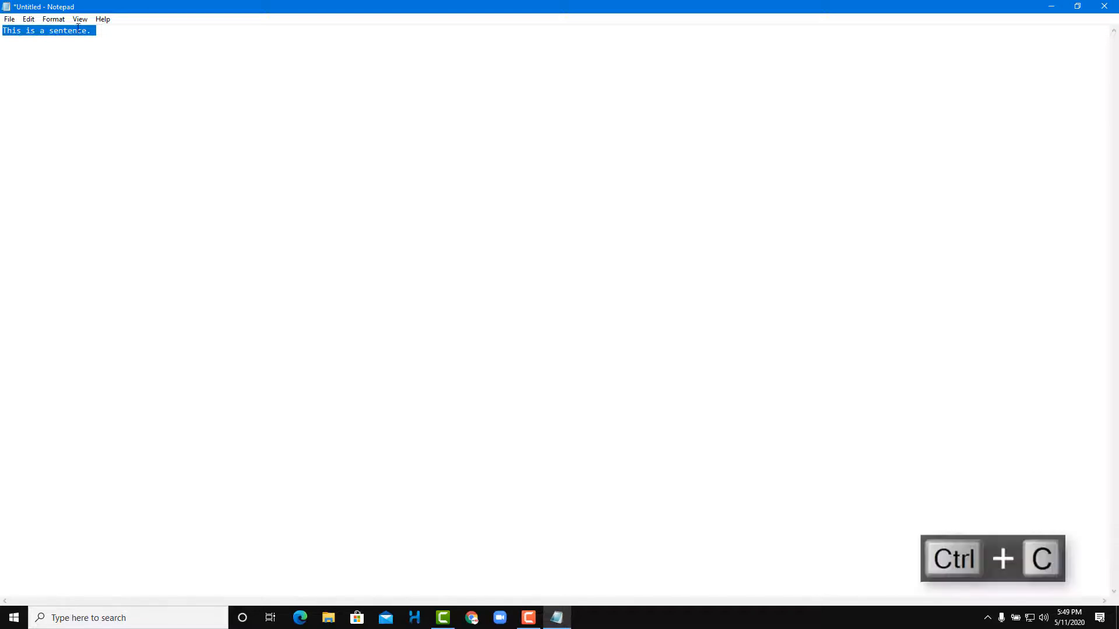
left_click(232, 37)
key("ctrl+v")
key("ctrl+v")
key("ctrl+v")
key("ctrl+v")
key("ctrl+v")
key("ctrl+v")
key("ctrl+v")
key("ctrl+v")
key("ctrl+v")
key("ctrl+v")
key("ctrl+v")
key("ctrl+v")
key("ctrl+v")
key("ctrl+v")
key("ctrl+v")
key("ctrl+v")
key("ctrl+v")
key("ctrl+v")
key("ctrl+v")
key("ctrl+v")
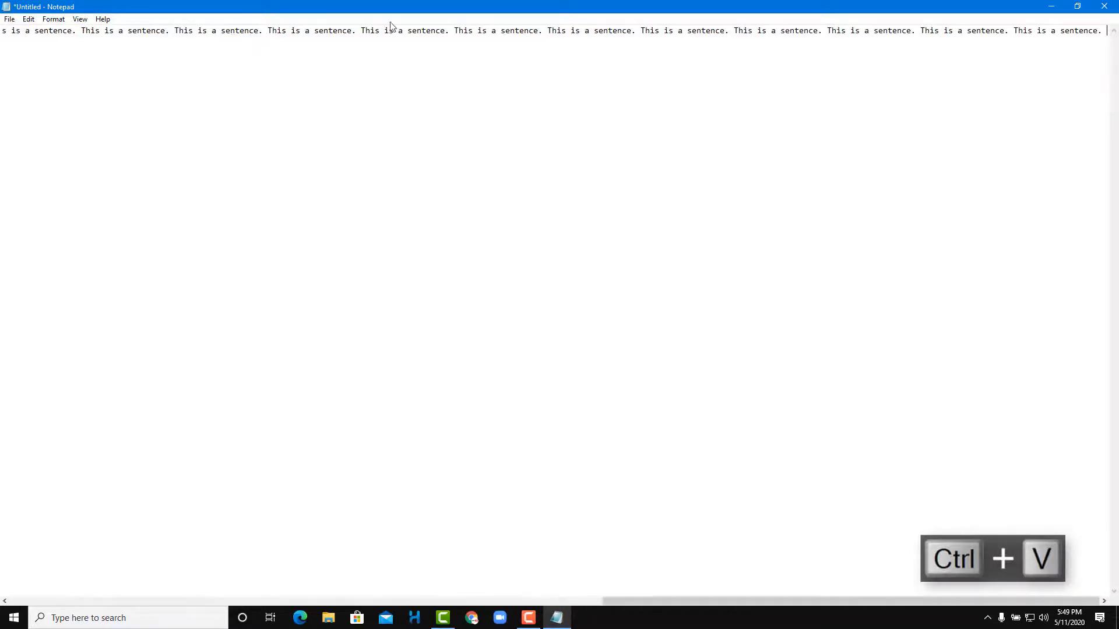
key("ctrl+v")
key("ctrl+v")
key("ctrl+v")
key("ctrl+v")
key("ctrl+v")
key("ctrl+v")
key("ctrl+v")
key("ctrl+v")
key("ctrl+v")
key("ctrl+v")
key("ctrl+v")
key("ctrl+v")
key("ctrl+v")
key("ctrl+v")
key("ctrl+v")
key("ctrl+v")
key("ctrl+v")
key("ctrl+v")
key("ctrl+v")
key("ctrl+v")
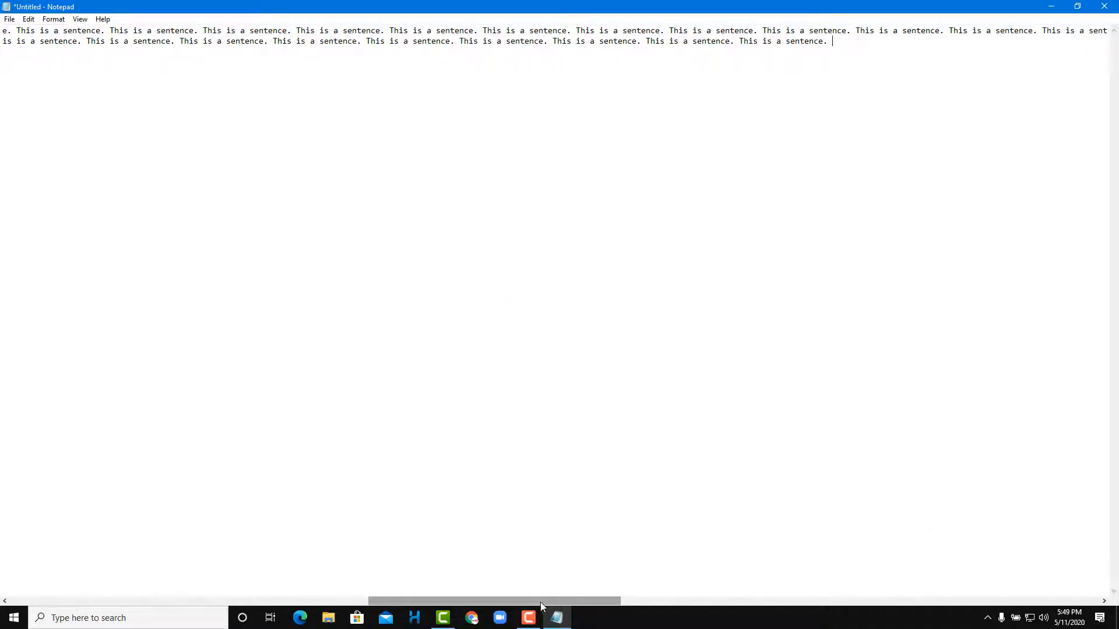
Return to the start of the text, reduce the restored window's size and maximize it again
left_click_drag(540, 602, 116, 609)
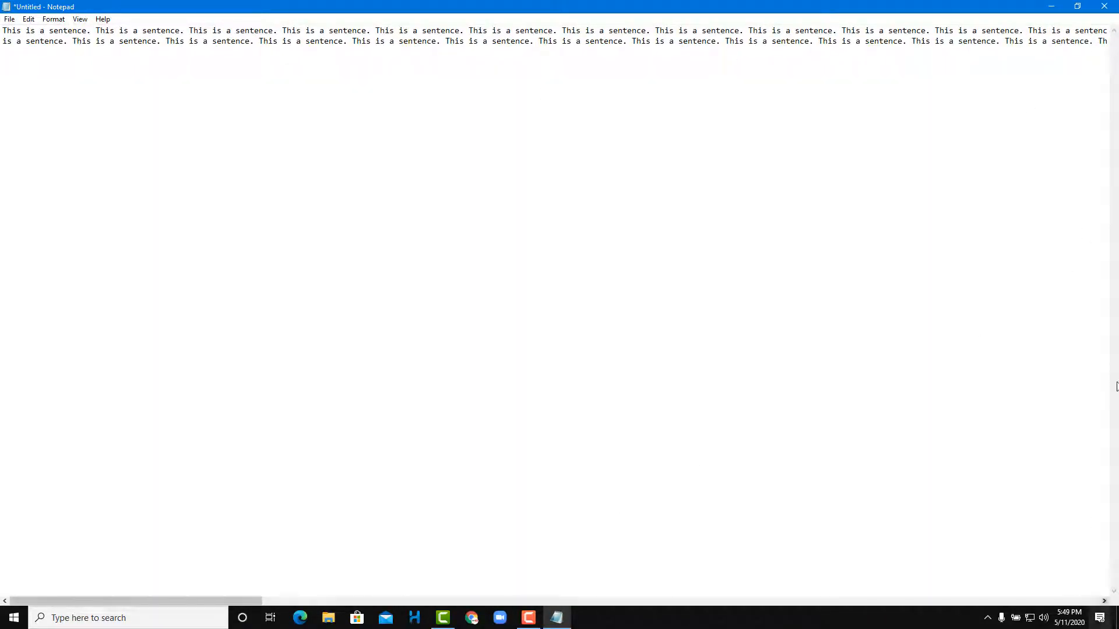
double_click(383, 6)
left_click_drag(765, 476, 744, 299)
left_click(708, 41)
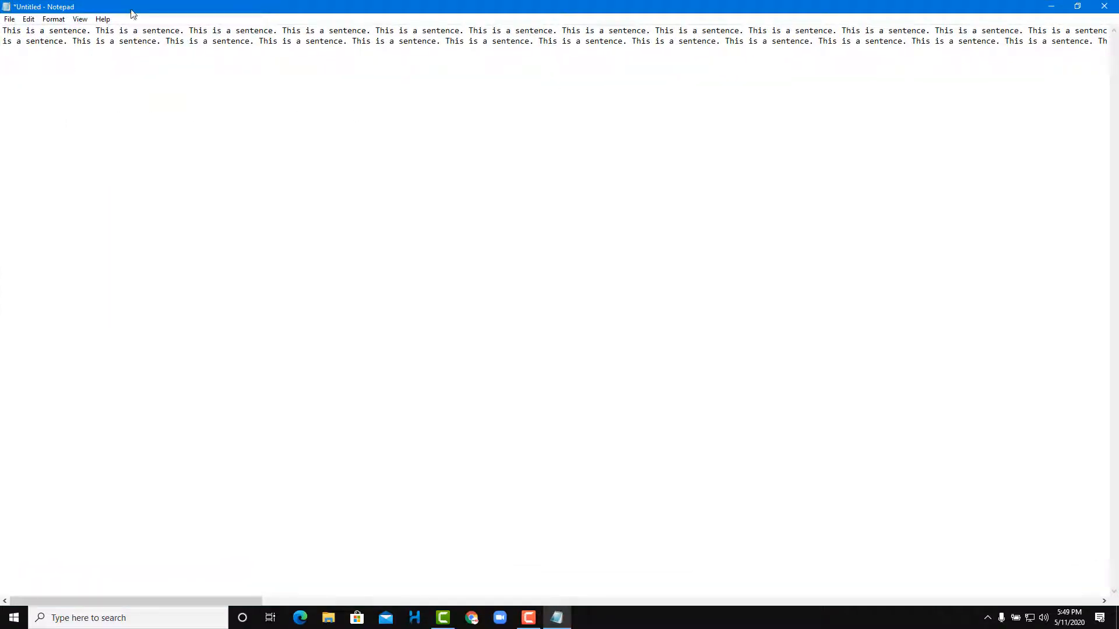
left_click(9, 19)
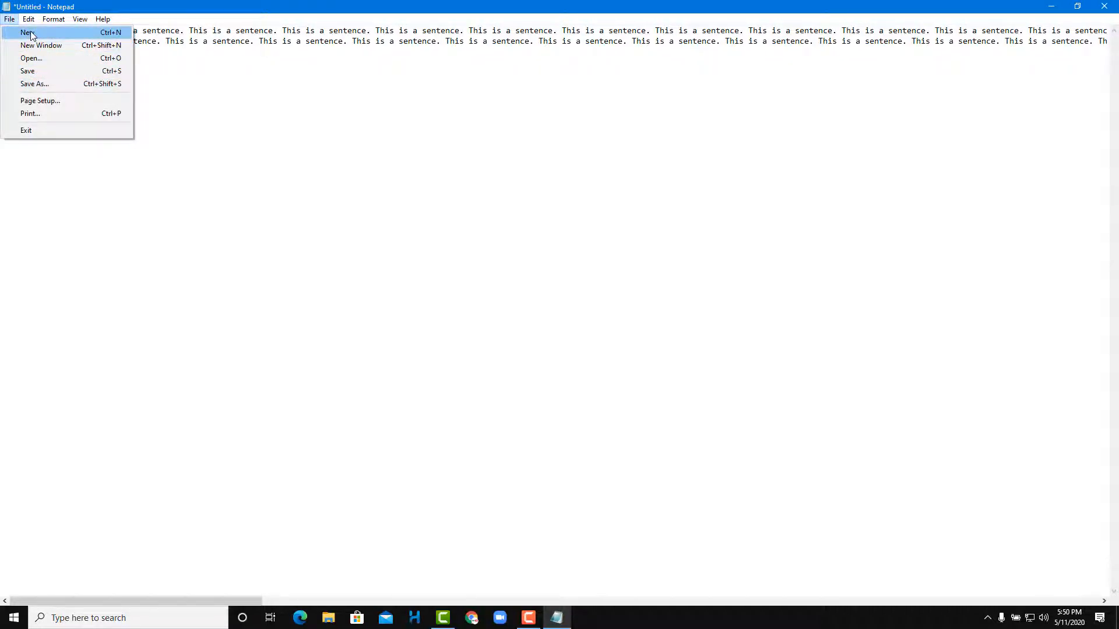
left_click(31, 36)
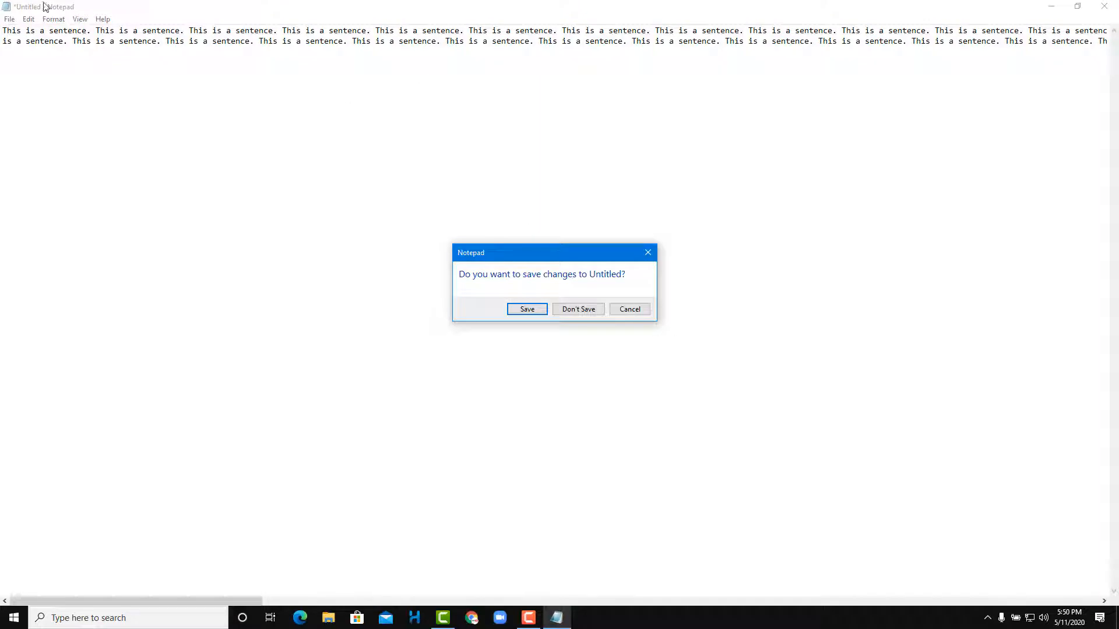
left_click(640, 309)
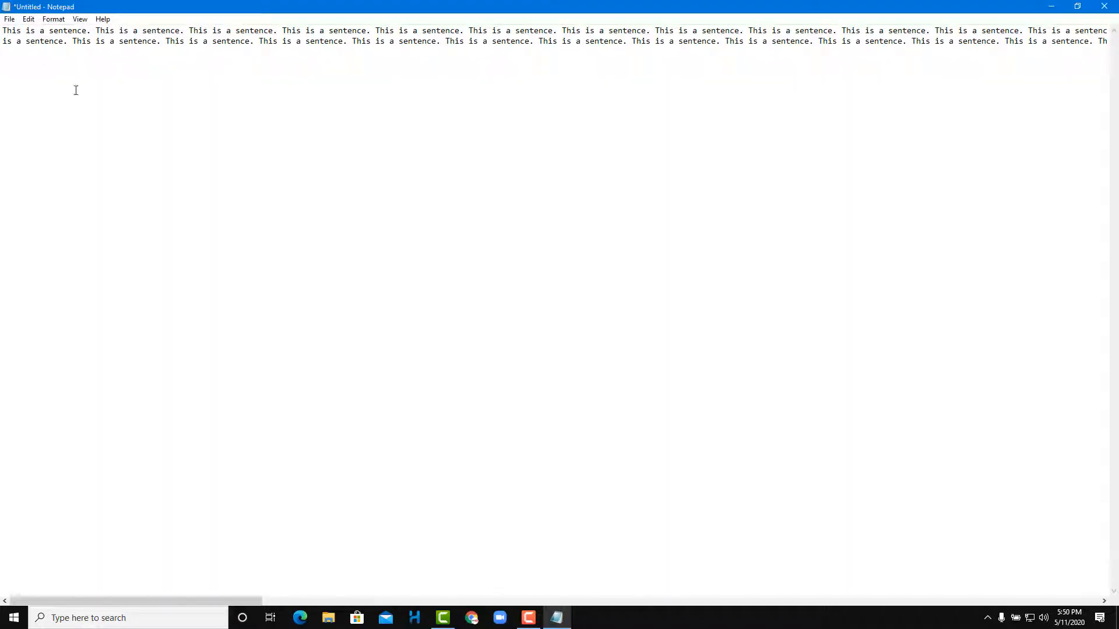
Save the document to the Desktop as note, with type Text Documents (*.txt) and UTF-8 encoding
left_click(14, 20)
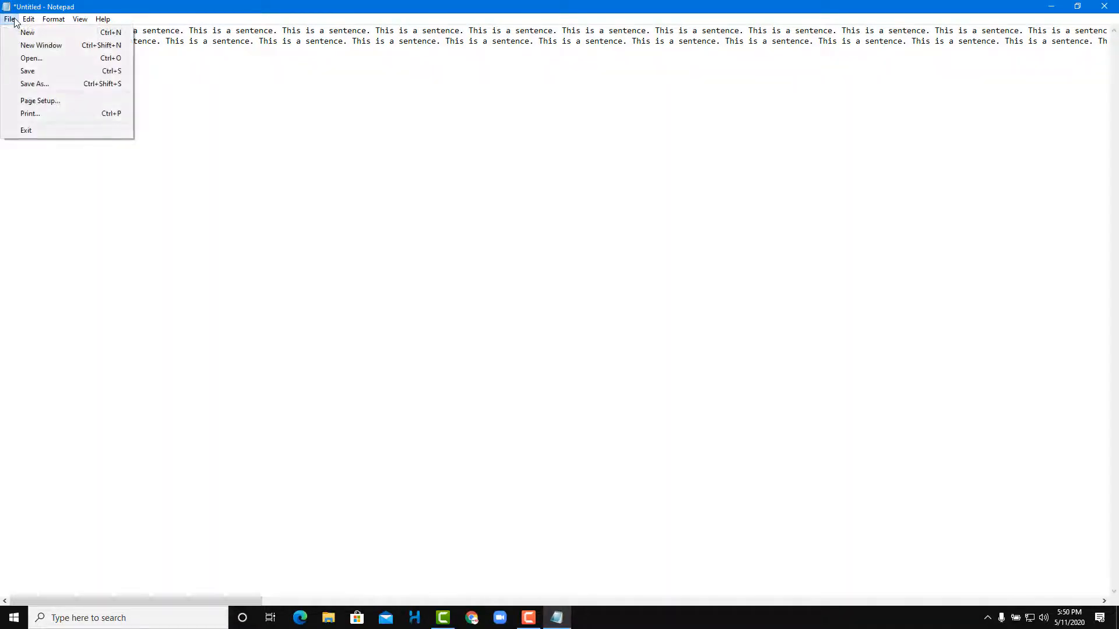
left_click(40, 71)
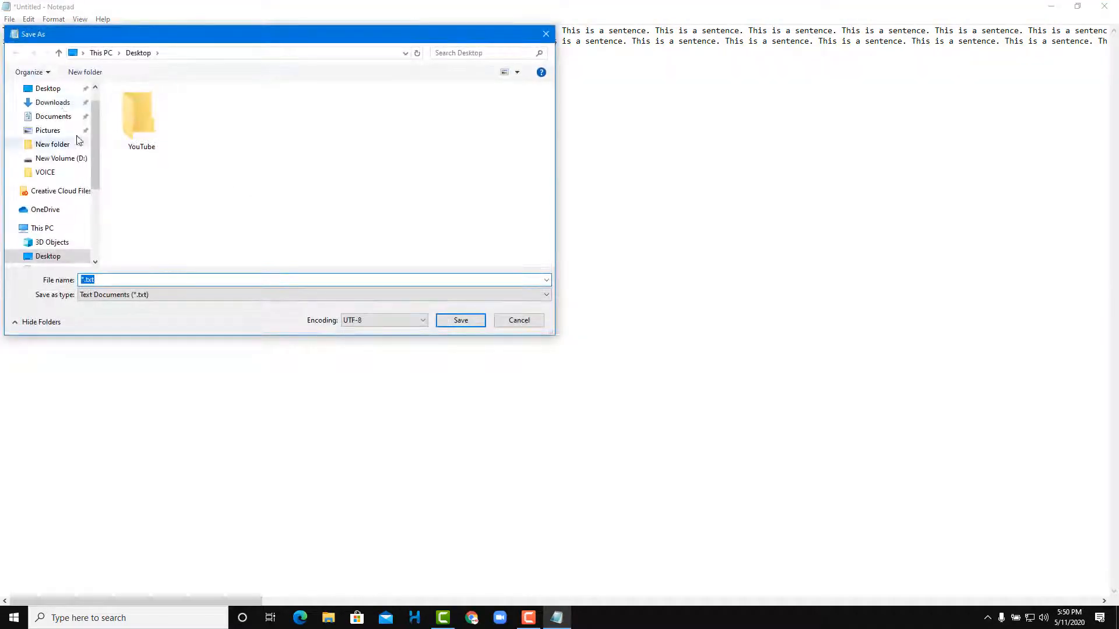
left_click(91, 279)
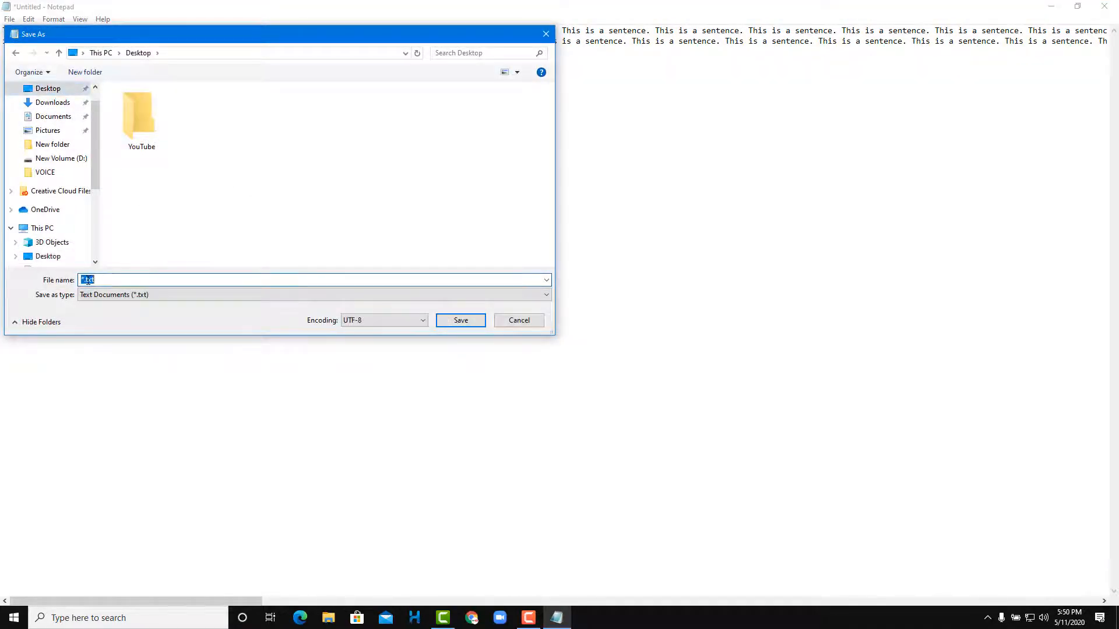
left_click(129, 299)
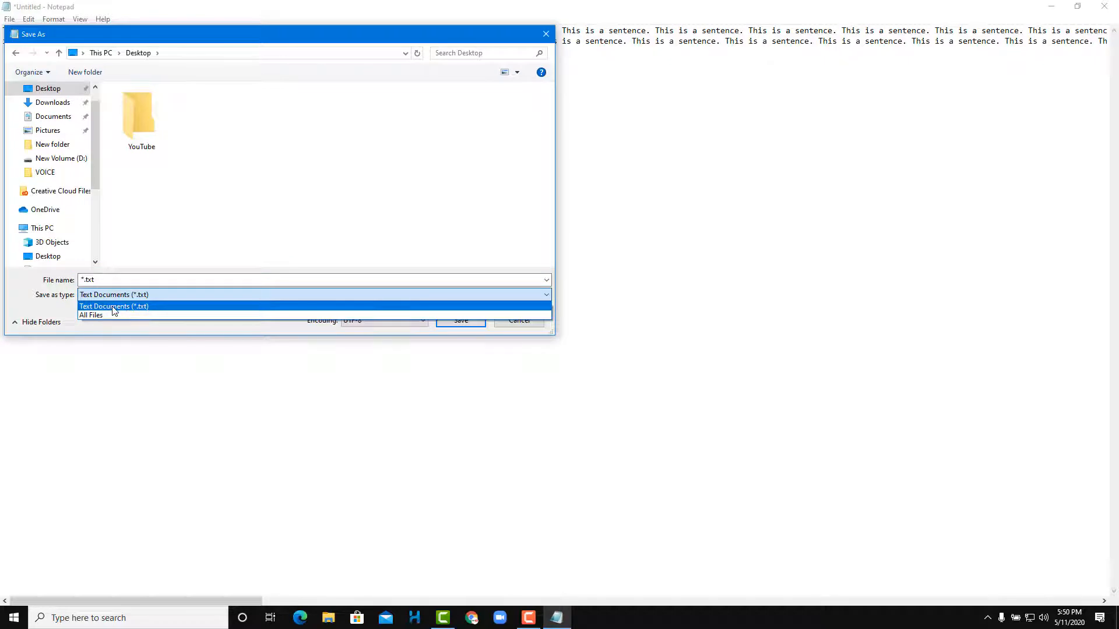
left_click(101, 307)
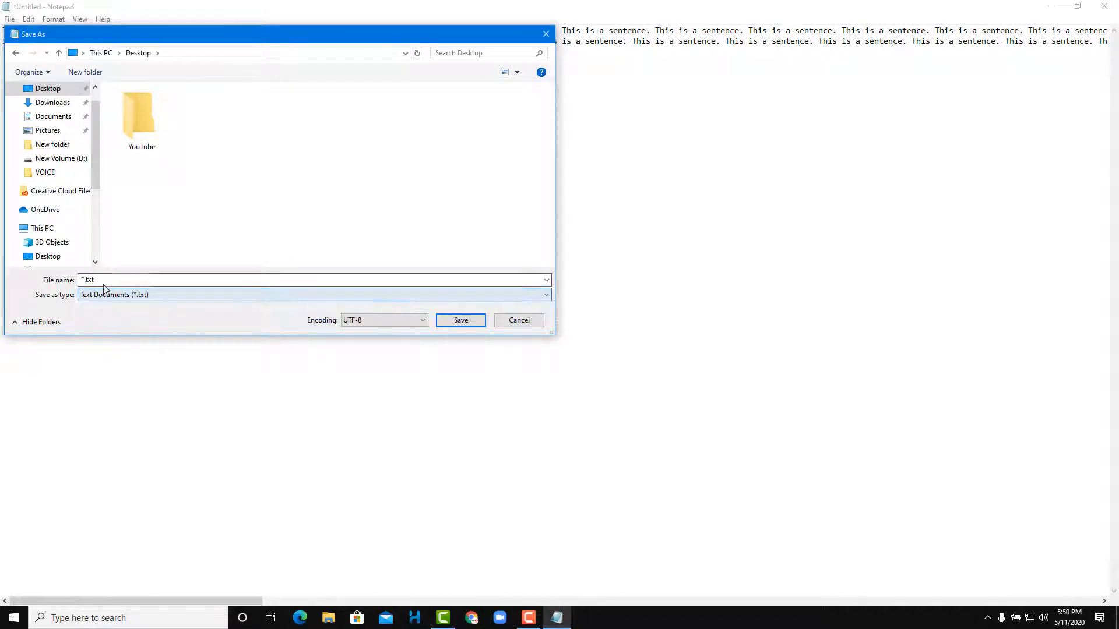
key("shift+Tab")
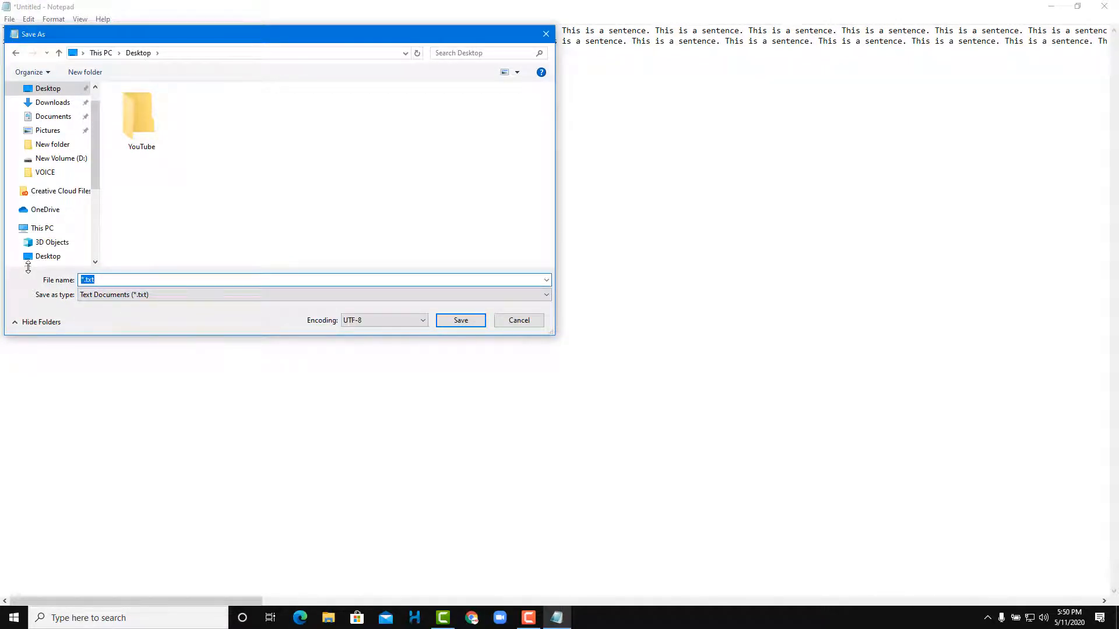
type("note")
left_click(421, 321)
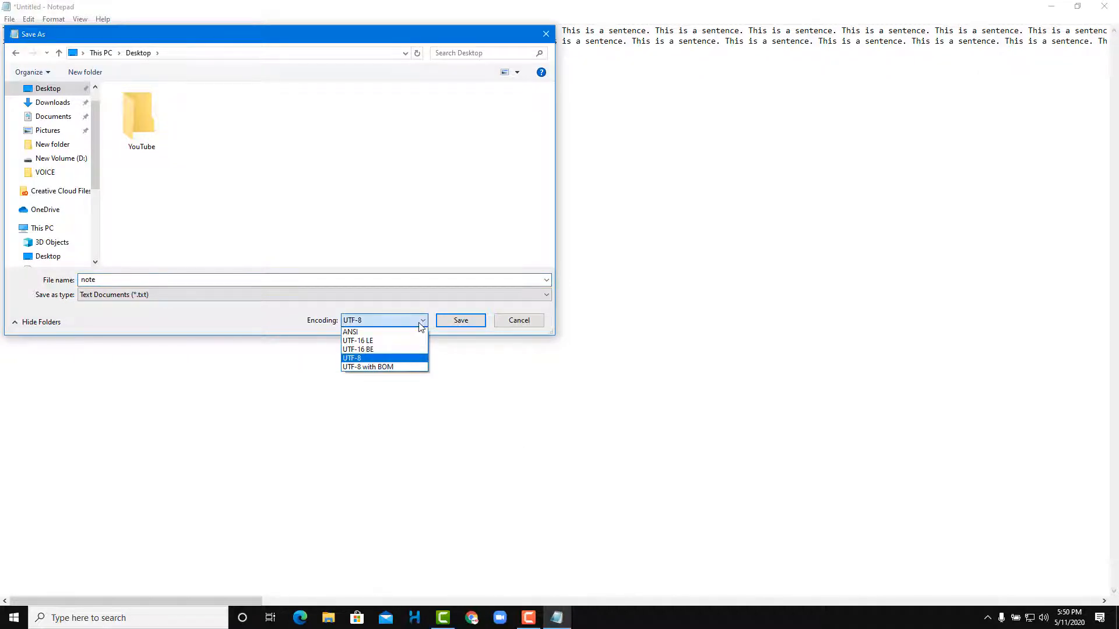
left_click(380, 359)
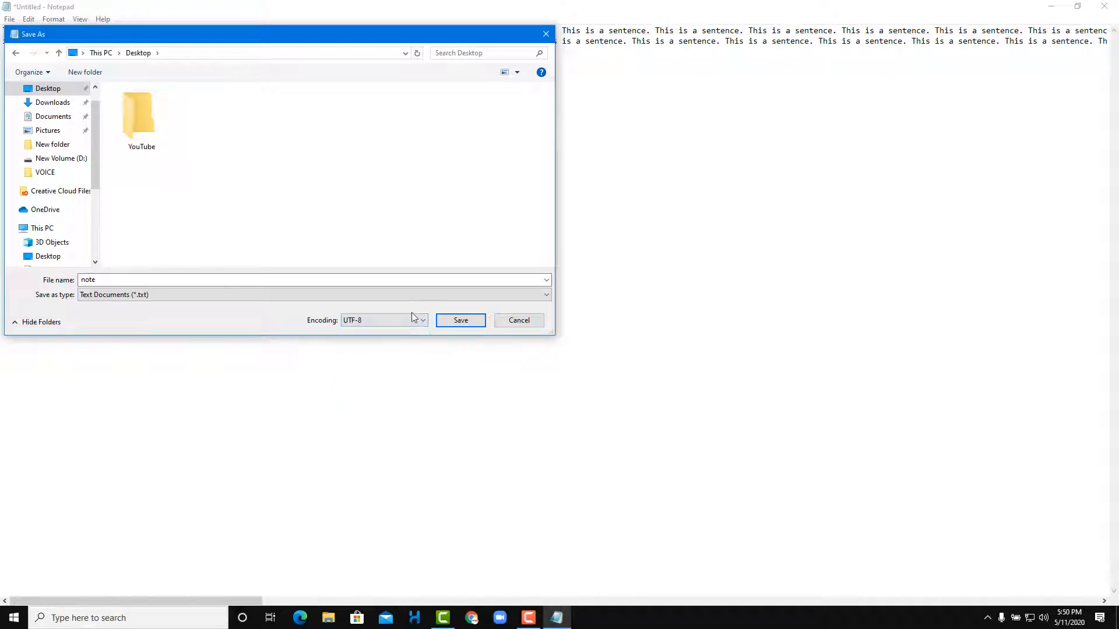
left_click(376, 320)
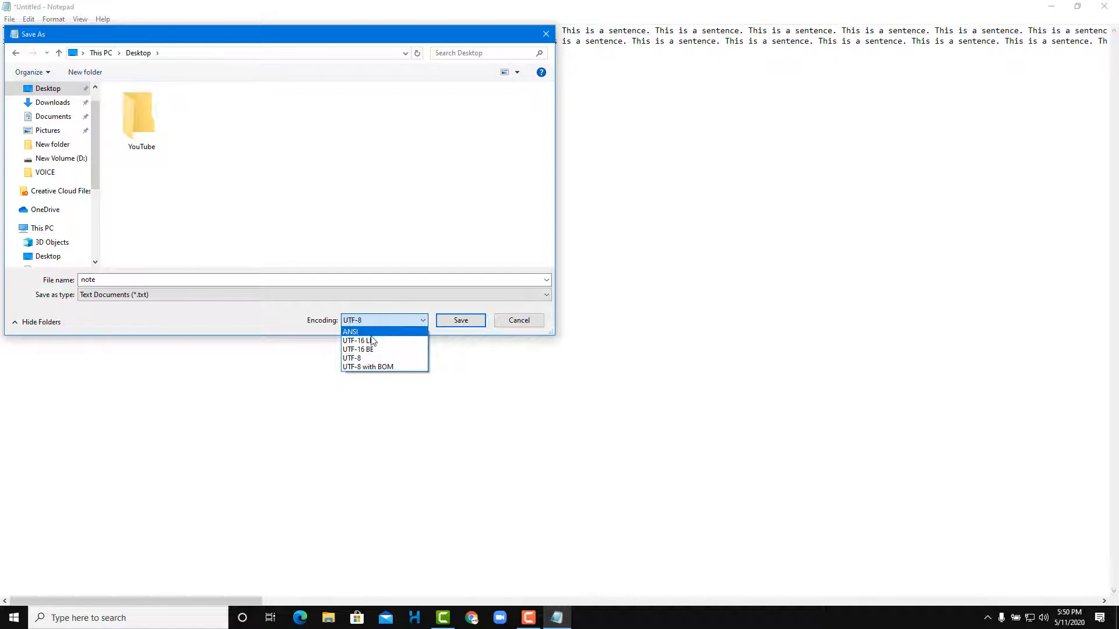
left_click(376, 362)
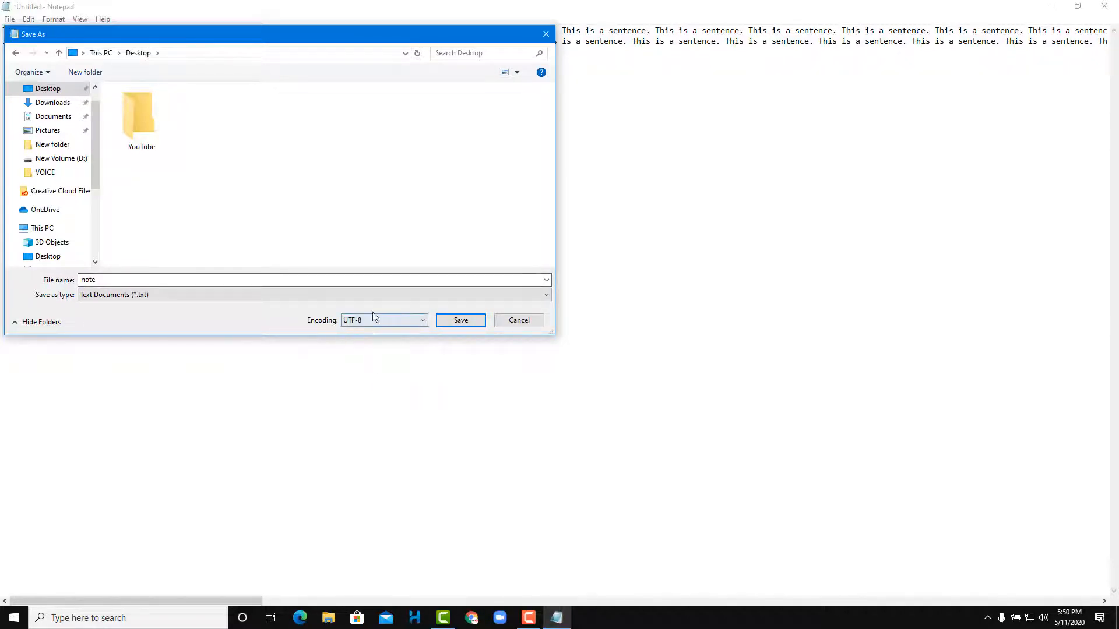
left_click(467, 324)
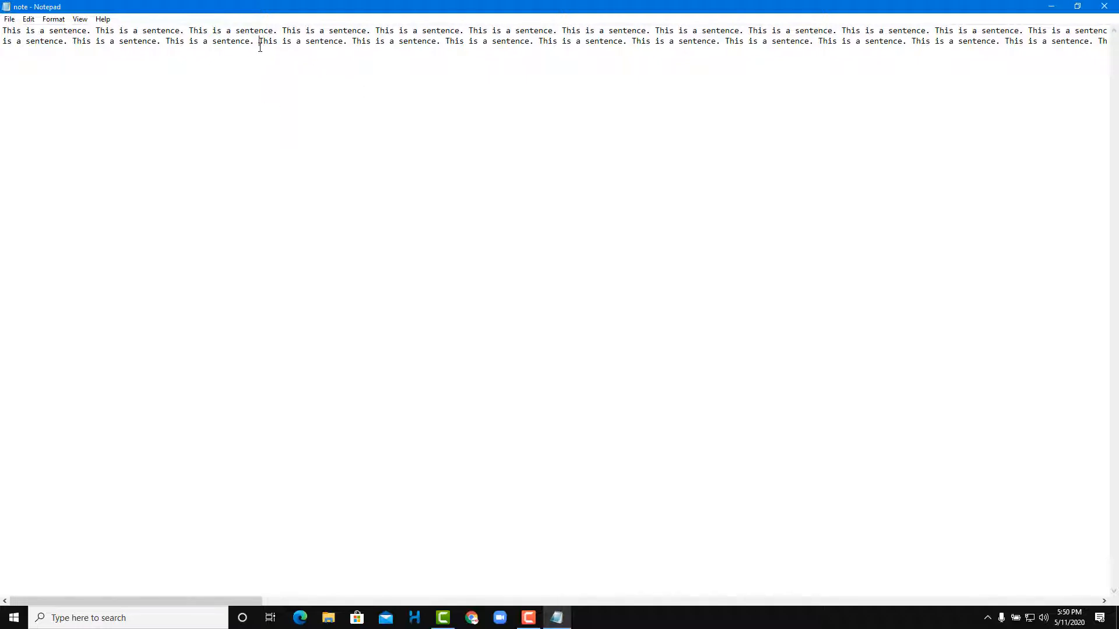
Split the second line after its third sentence with a blank line, and add "New Line" below a blank line at the end
key("Return")
key("Return")
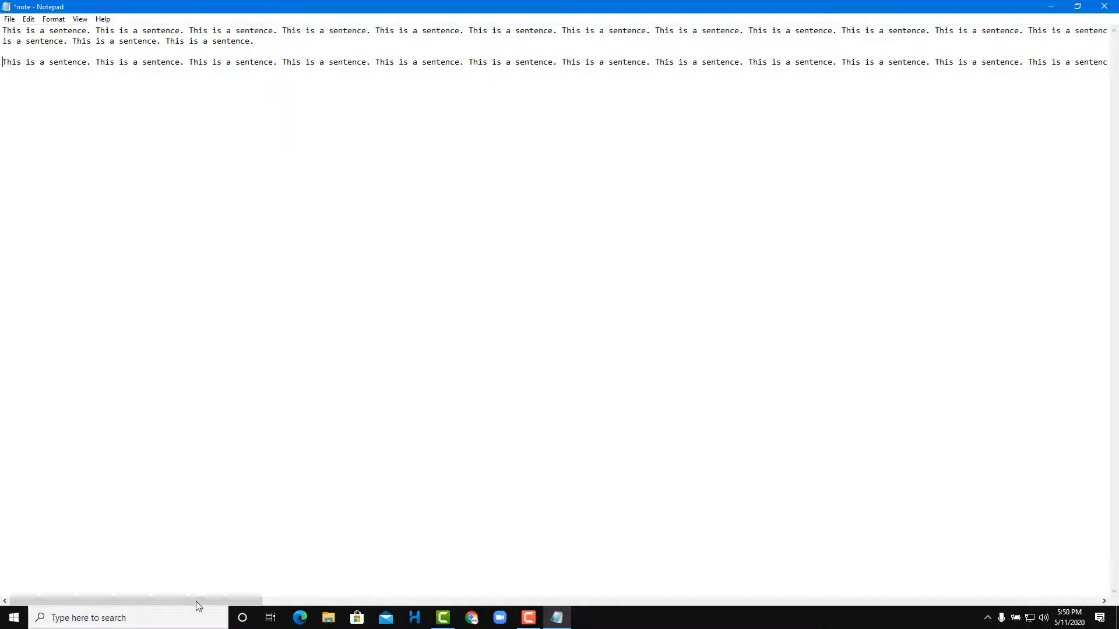
left_click_drag(195, 602, 917, 601)
left_click(682, 108)
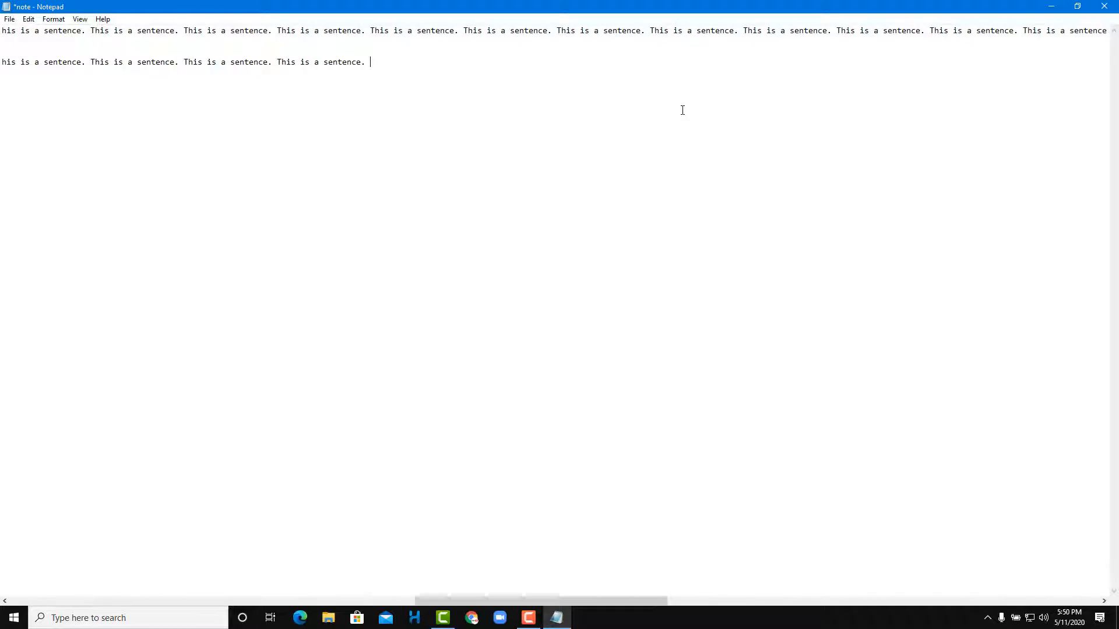
key("Return")
key("Return")
key("Return")
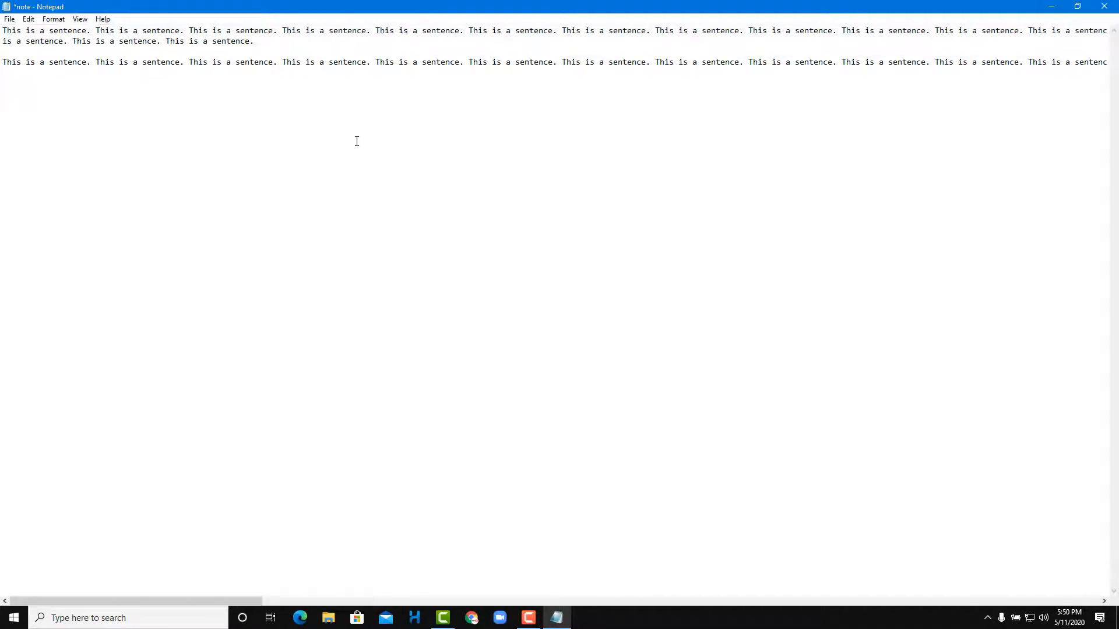
type("New Luine")
Save the changes to the existing note file
left_click(9, 18)
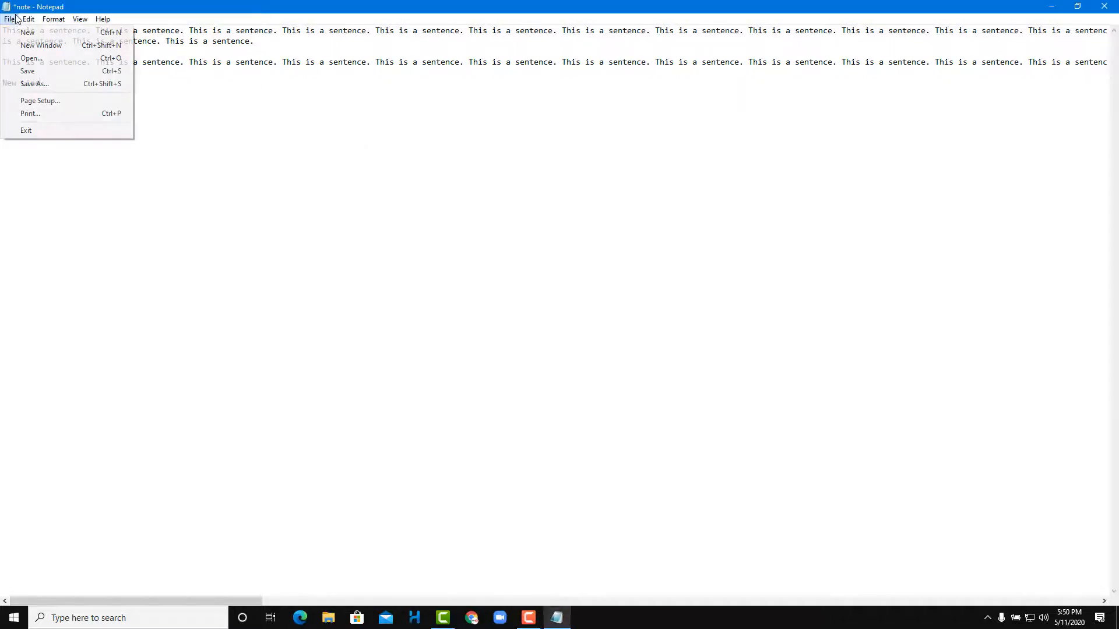
left_click(47, 72)
mouse_move(305, 6)
left_mouse_down()
mouse_move(452, 170)
mouse_move(302, 4)
left_mouse_up()
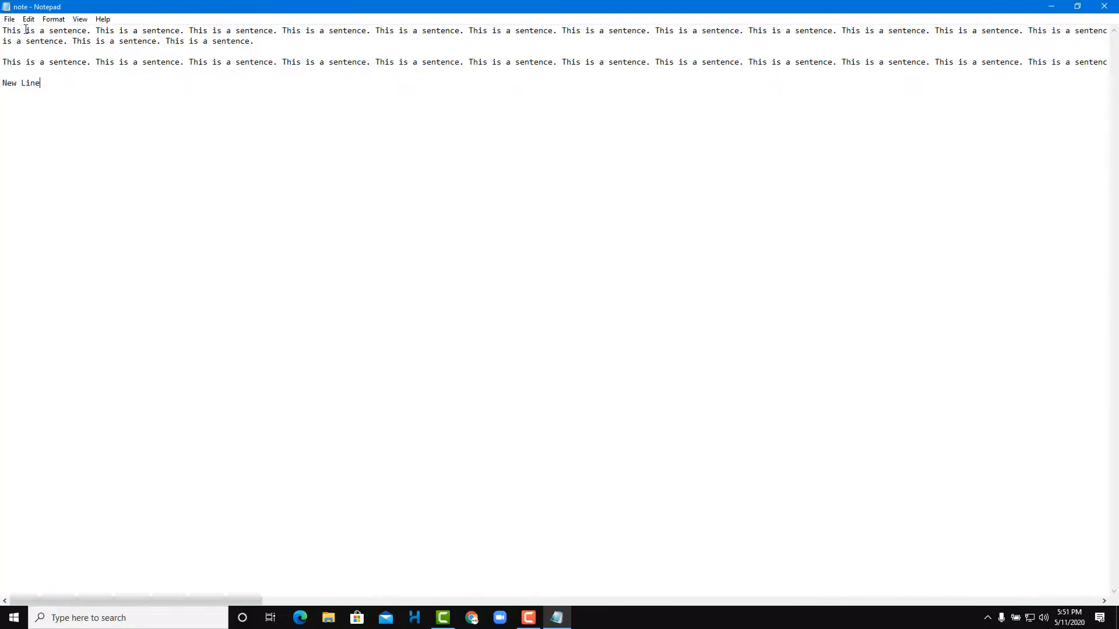
Save a copy of the document to the Desktop under the new name note1
left_click(9, 19)
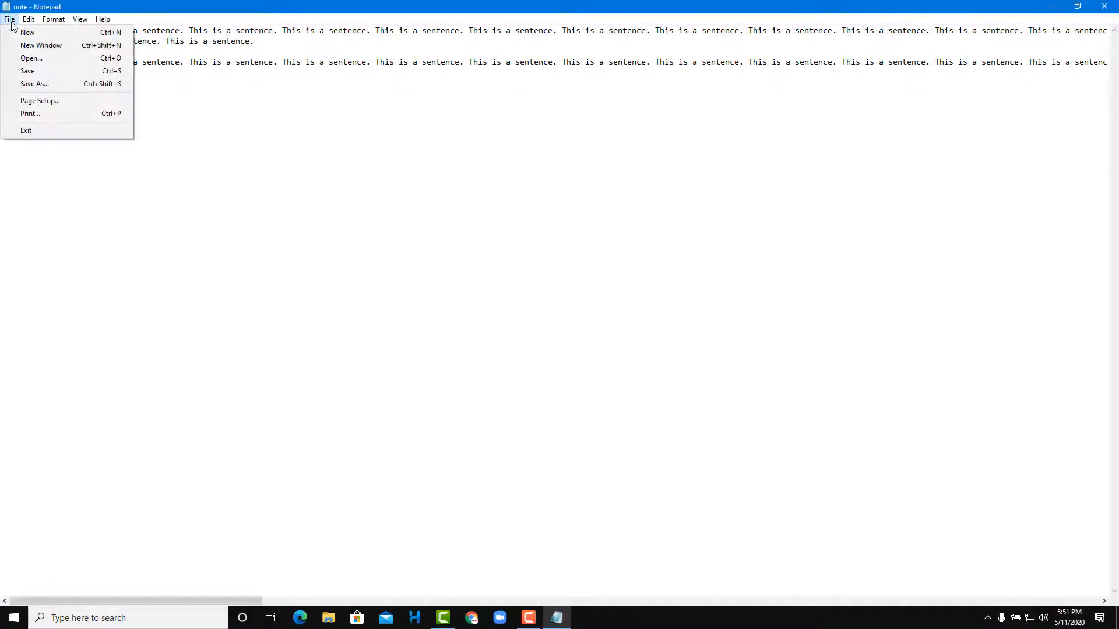
left_click(44, 85)
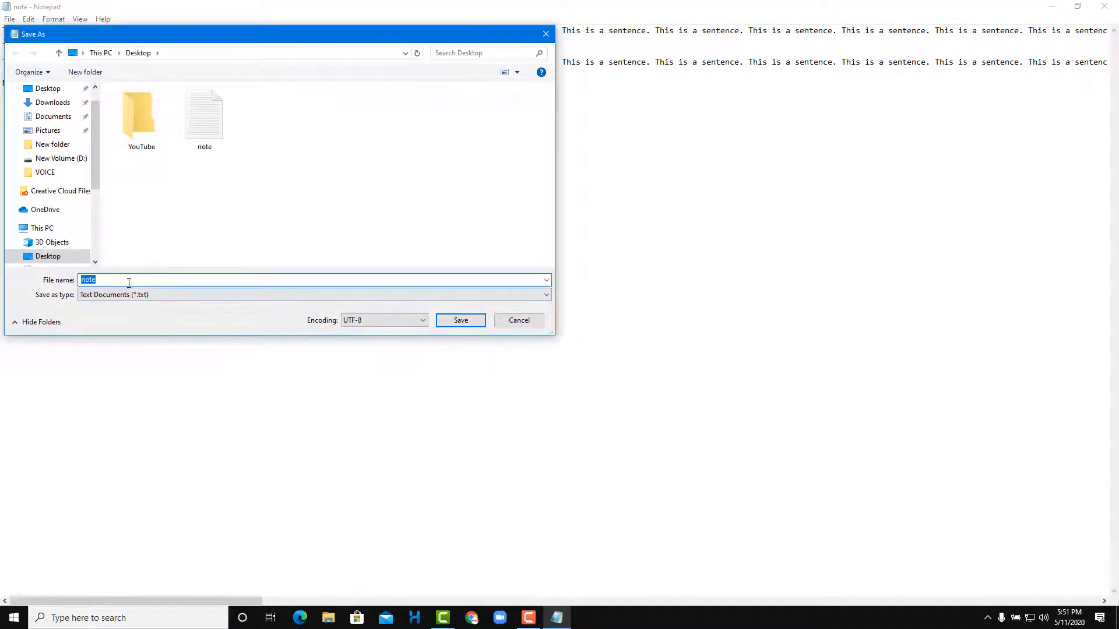
left_click(129, 283)
left_click(481, 323)
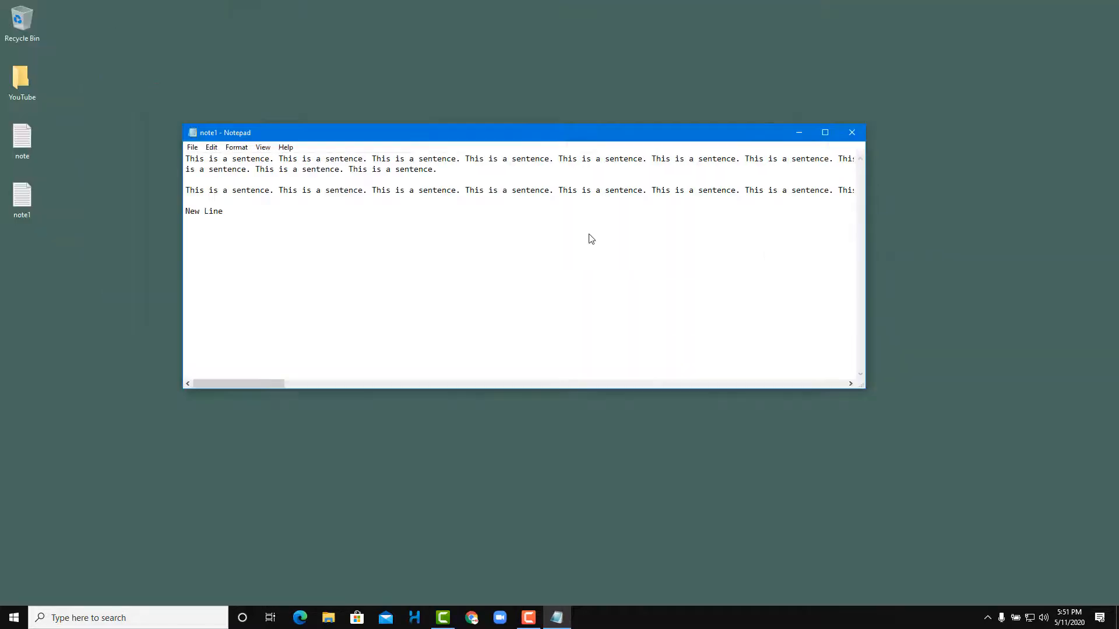
Add "sdfsdf" after "New Line" in the note1 document and save the change to the same file
left_click_drag(526, 133, 479, 1)
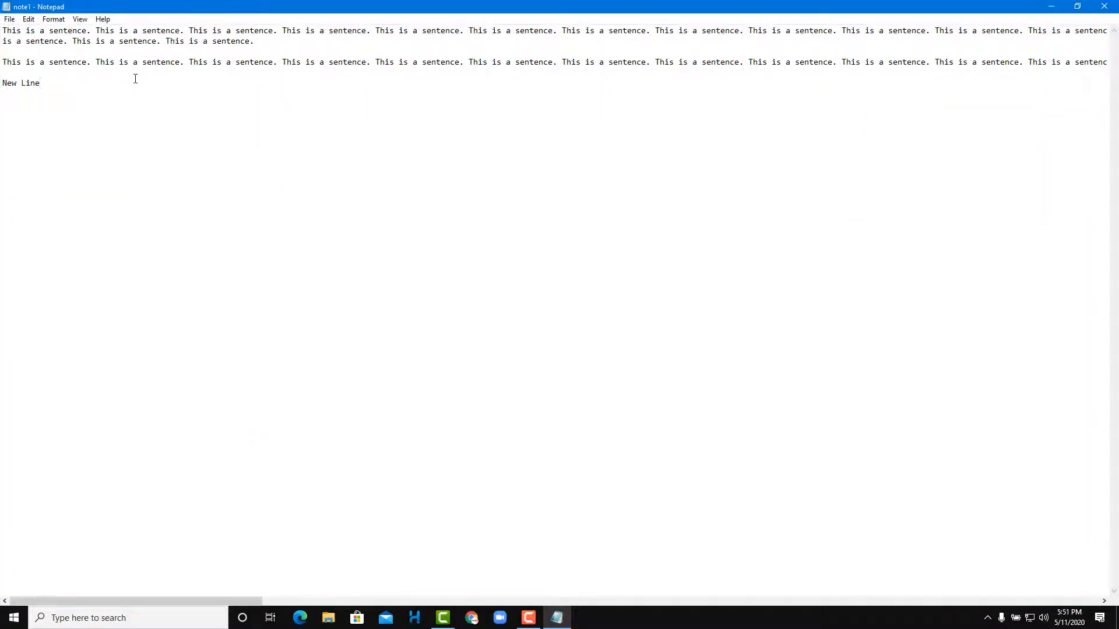
type("sdfsdf")
key("ctrl+s")
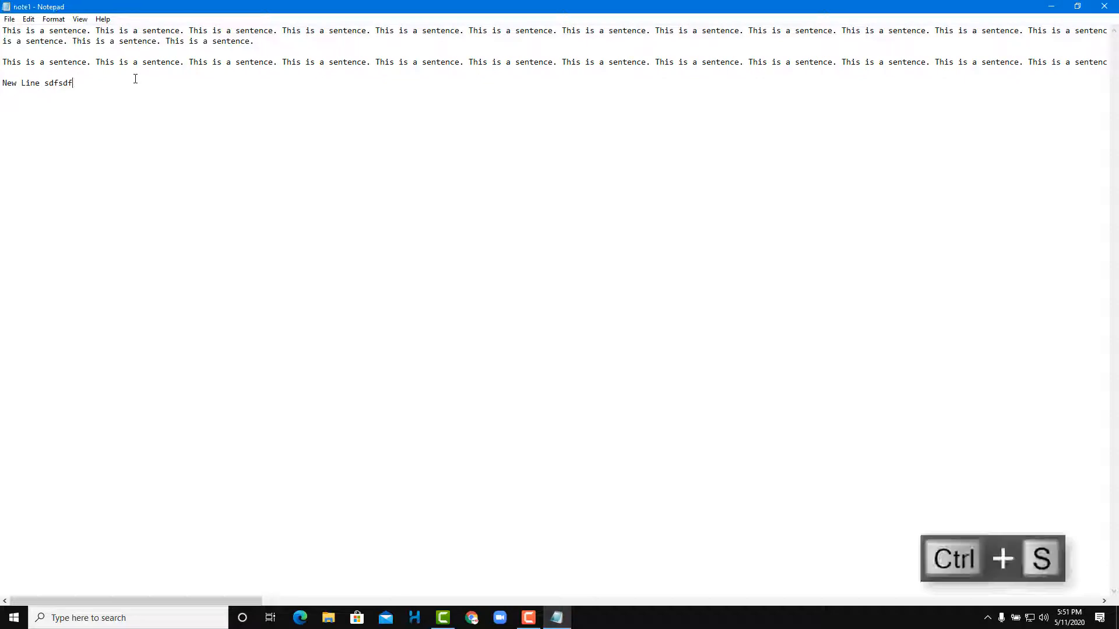
left_click(10, 19)
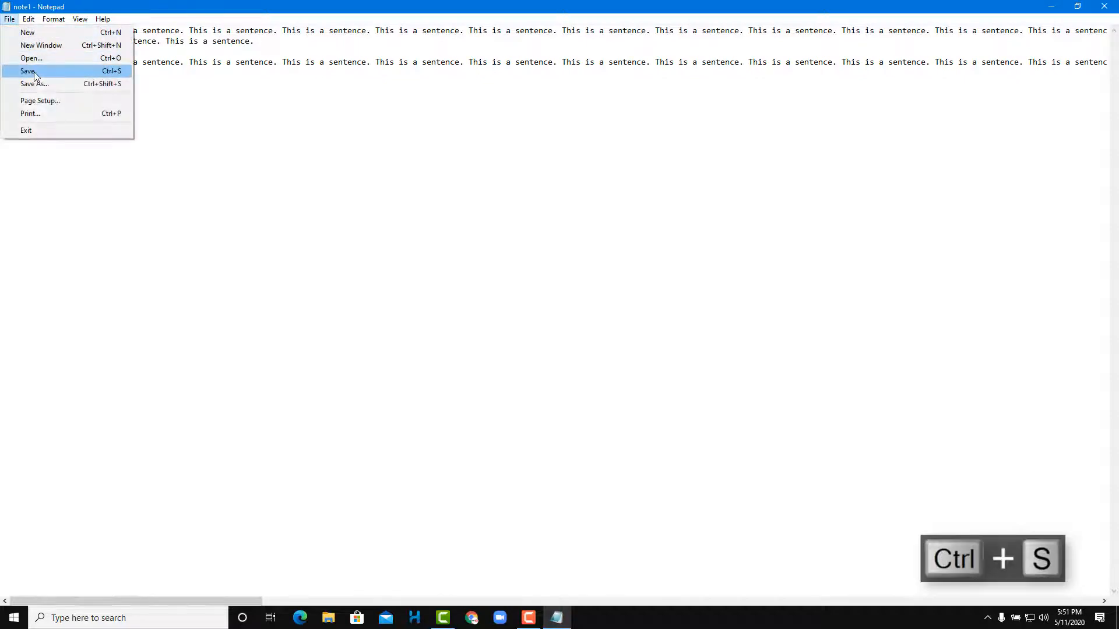
left_click(208, 154)
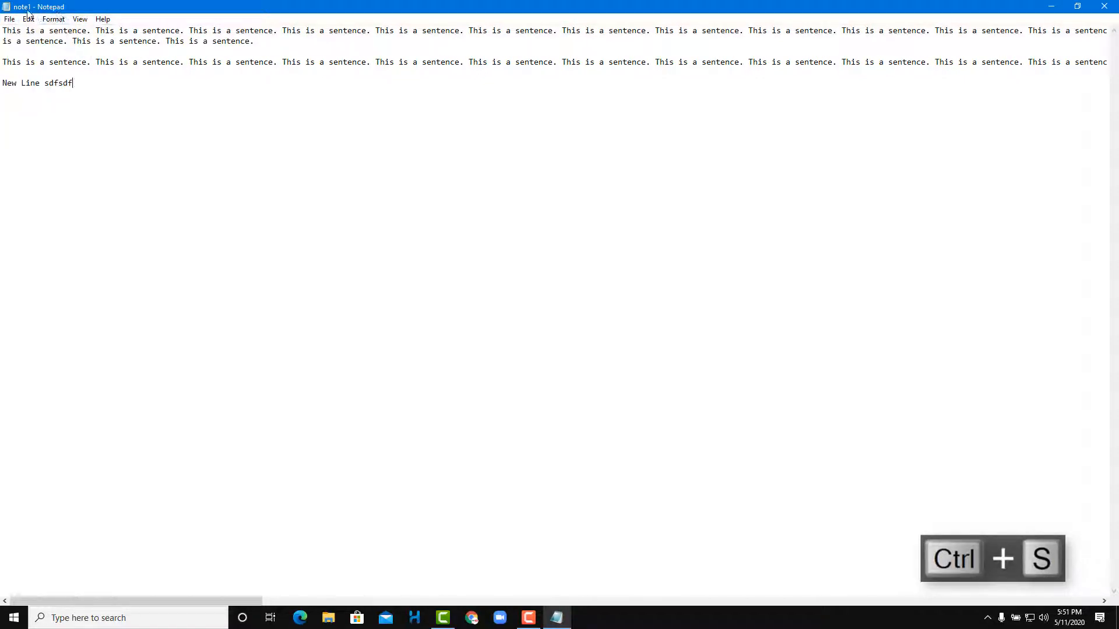
Open the note file from the desktop to compare its text with note1, and close it again
left_click_drag(91, 7, 422, 113)
double_click(27, 143)
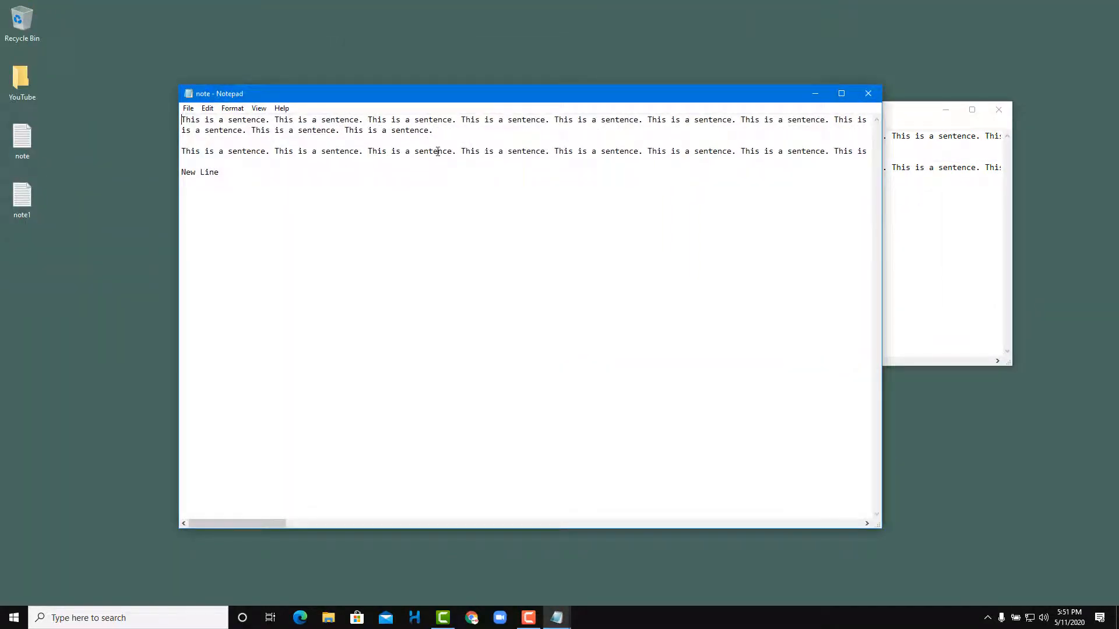
left_click(869, 93)
double_click(898, 110)
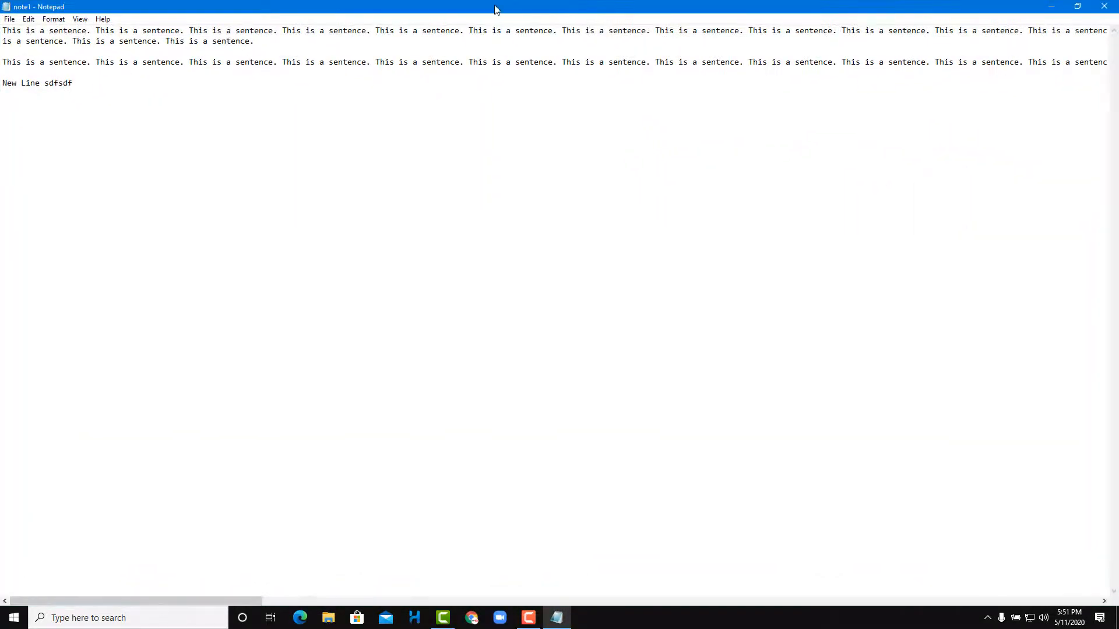
Open the note file from the Desktop folder in the current Notepad window
left_click(10, 23)
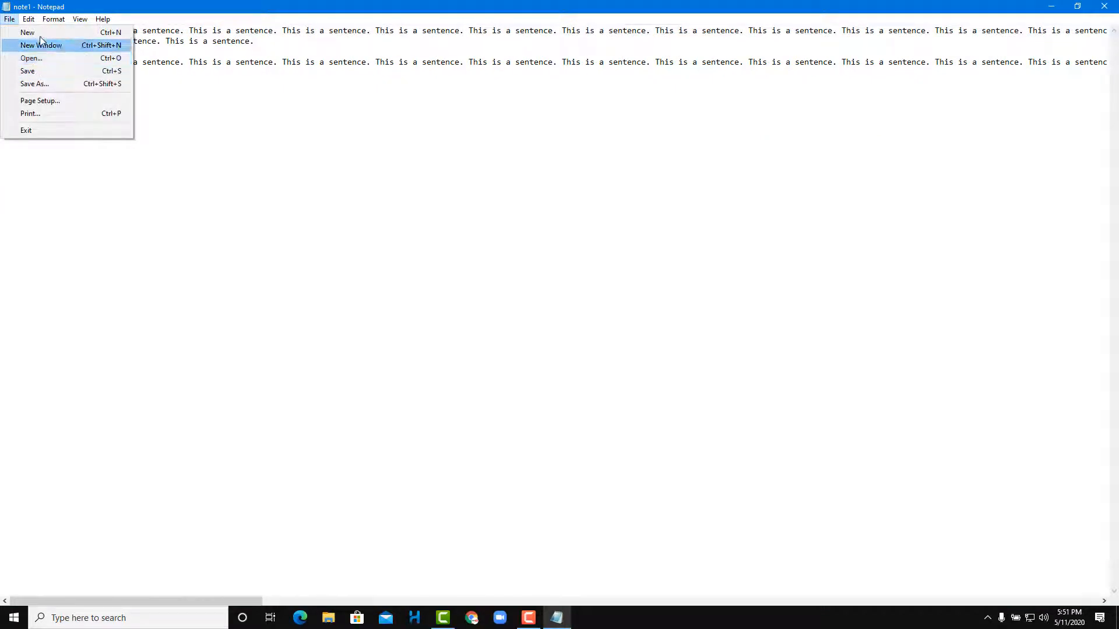
left_click(47, 58)
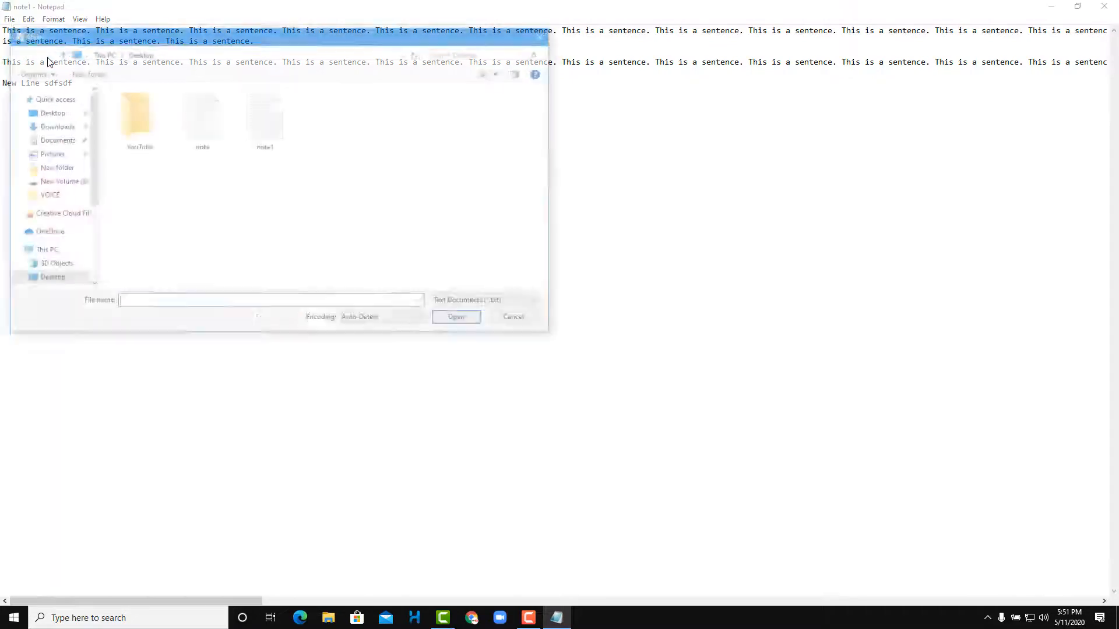
left_click(201, 135)
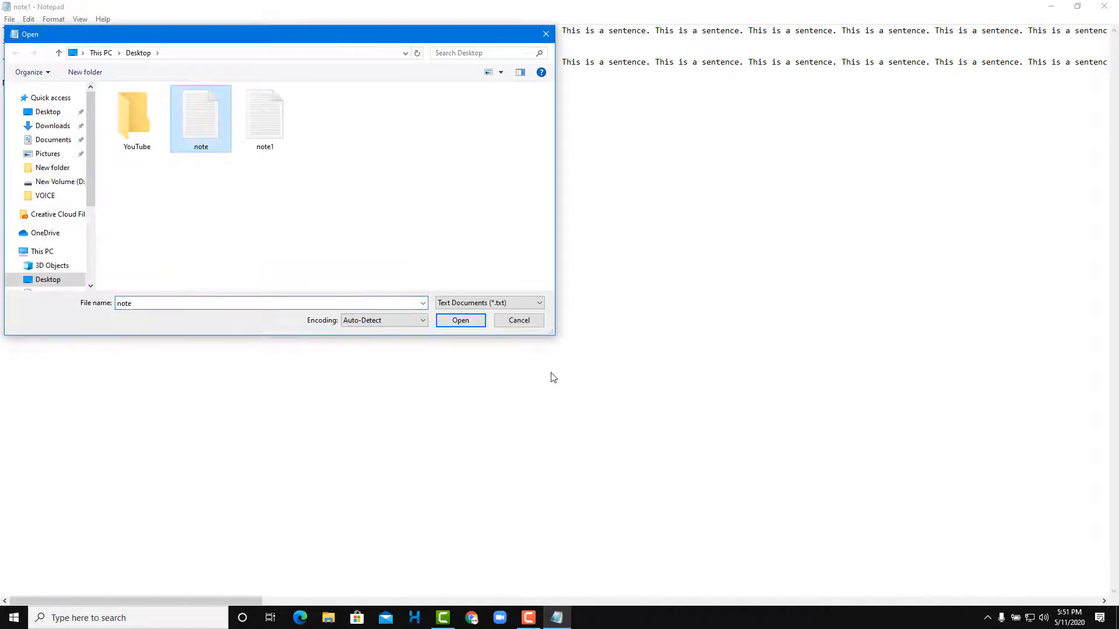
left_click(461, 320)
double_click(293, 5)
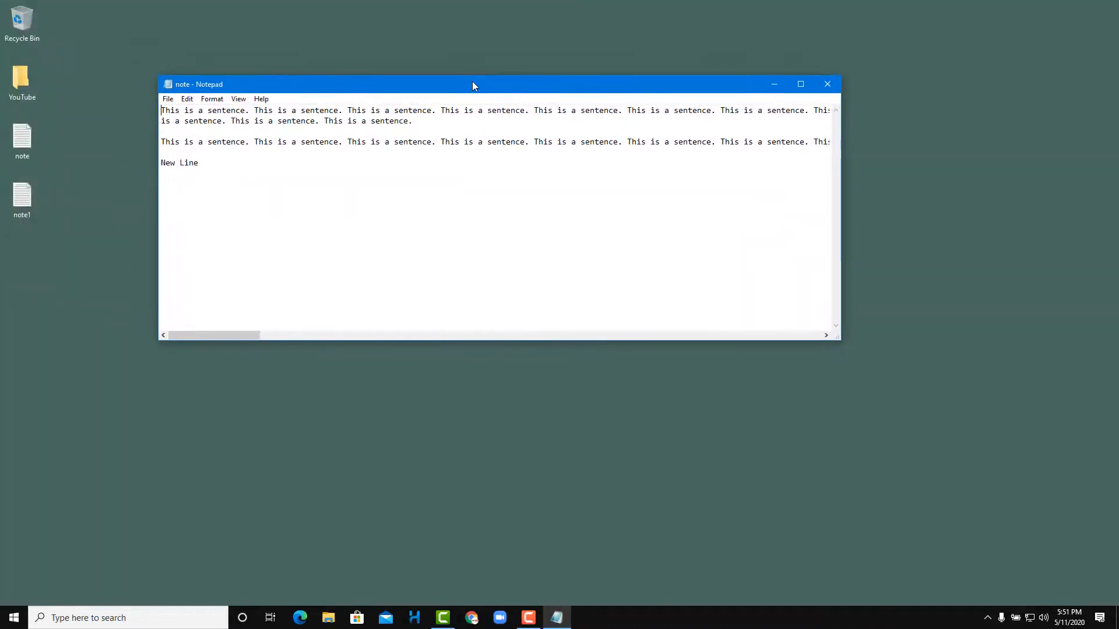
Open the note1 file from the Desktop folder in place of note, and maximize the window
left_click(170, 102)
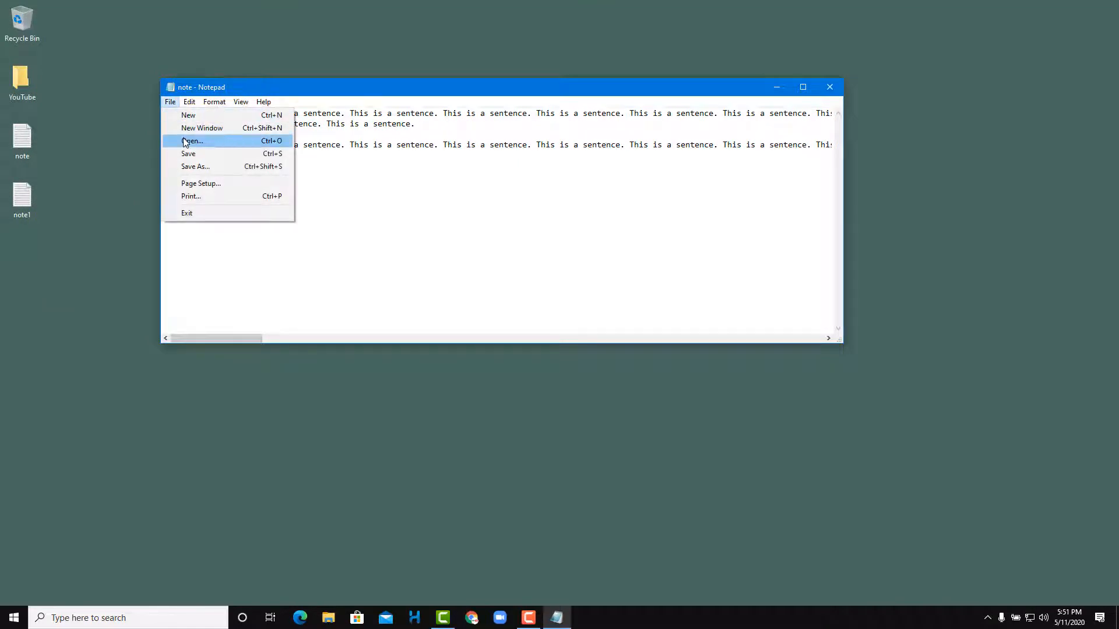
left_click(187, 141)
left_click(420, 201)
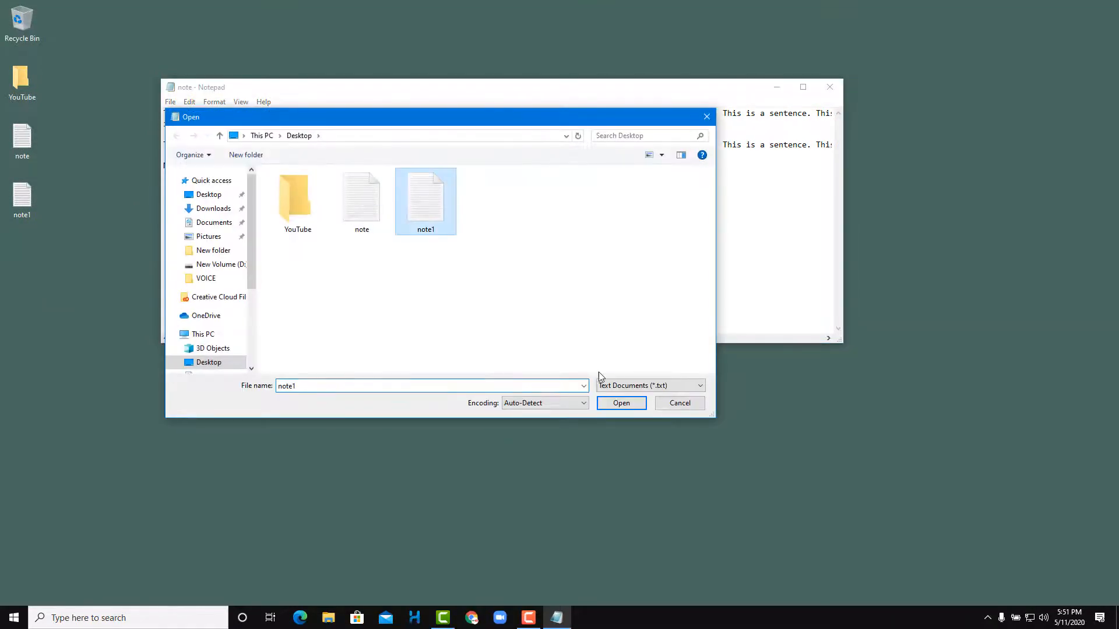
left_click(621, 403)
double_click(216, 93)
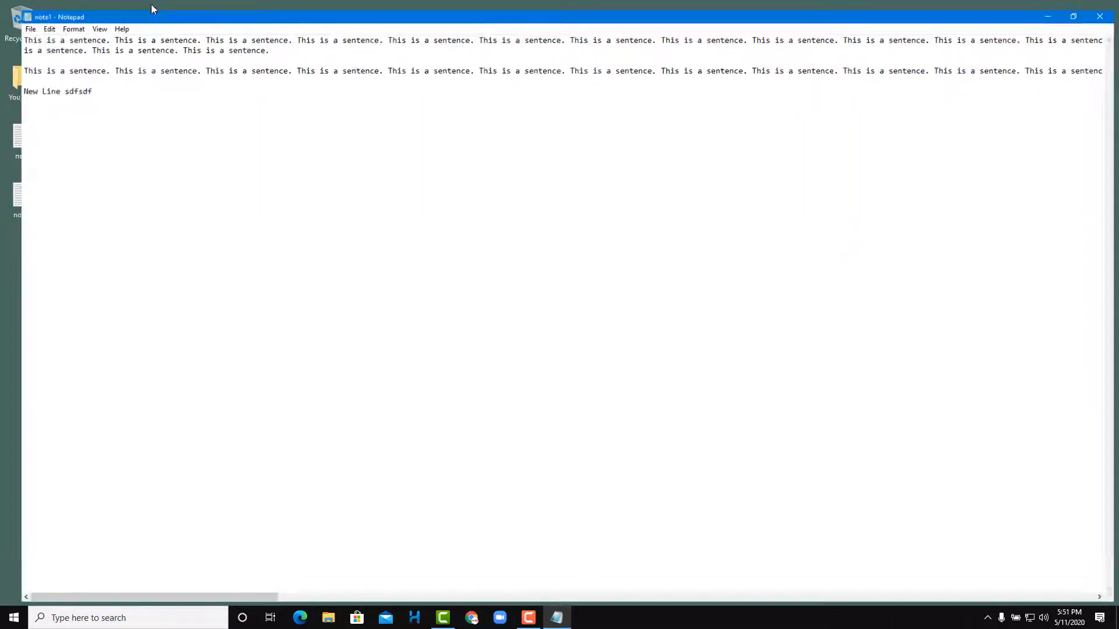
Open an additional blank Notepad window from note1 and close it again
left_click(9, 19)
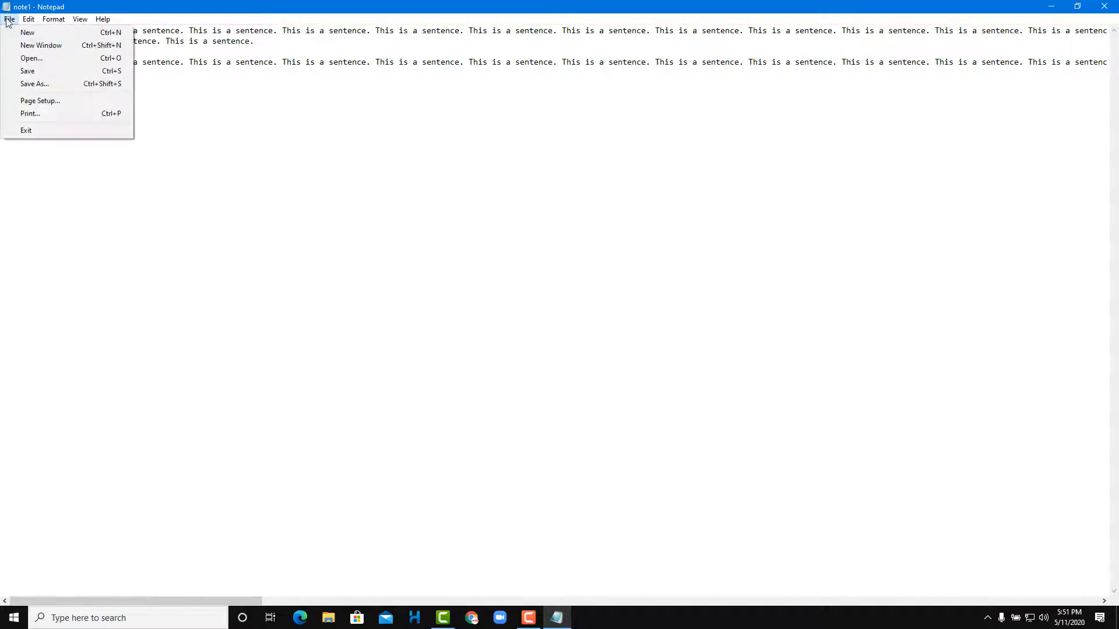
left_click(41, 45)
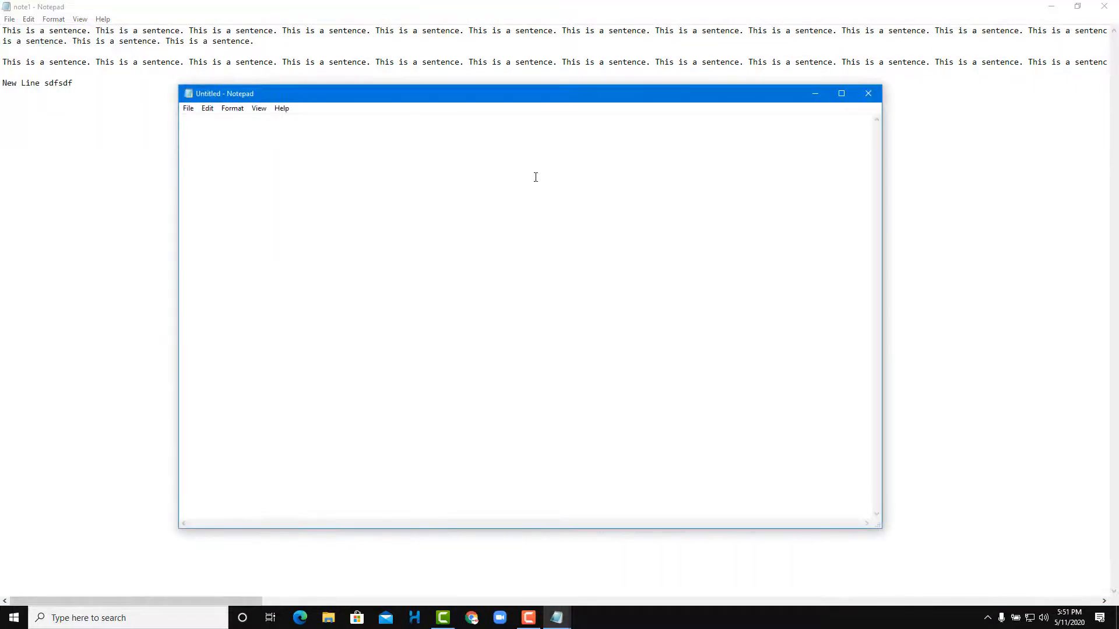
left_click(871, 95)
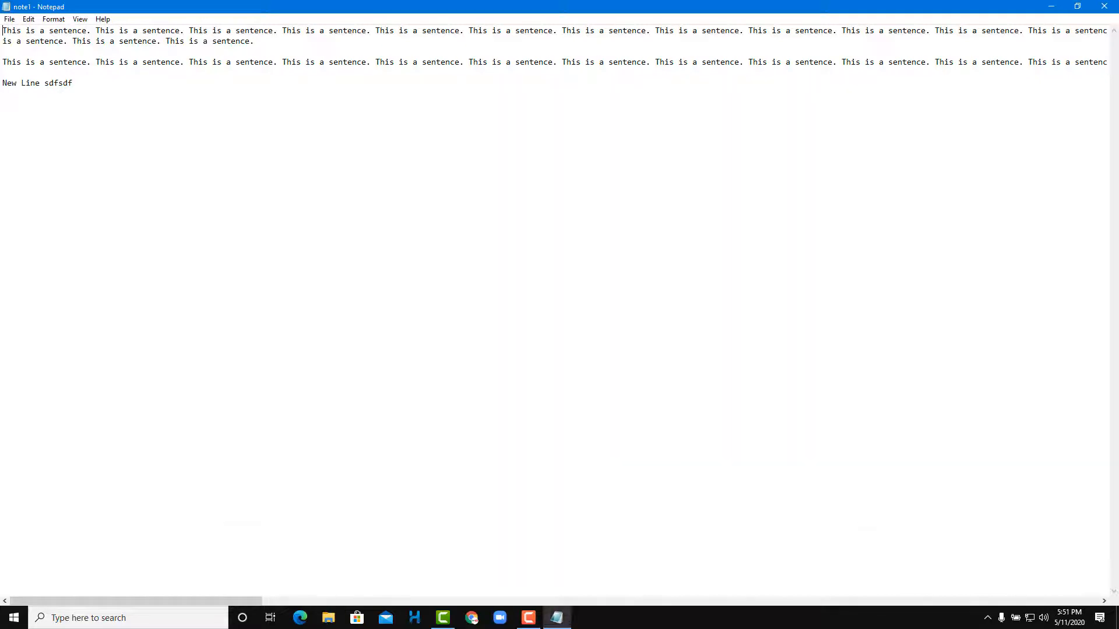
Start a new blank document in the same window, replacing note1
left_click(10, 20)
left_click(29, 35)
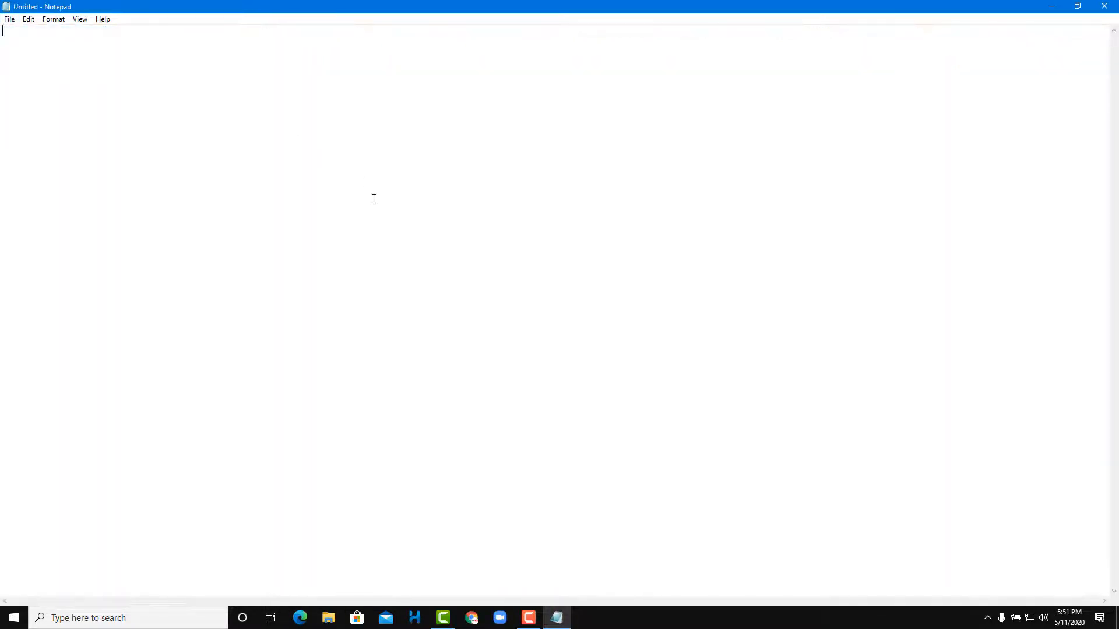
left_click_drag(457, 8, 513, 2)
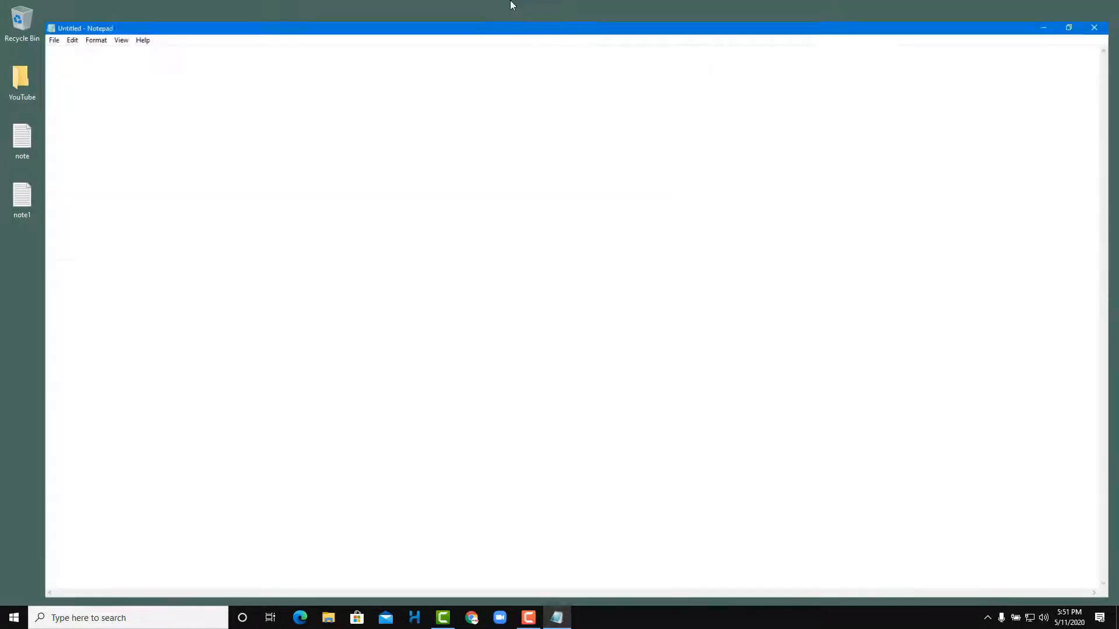
left_click_drag(419, 5, 561, 148)
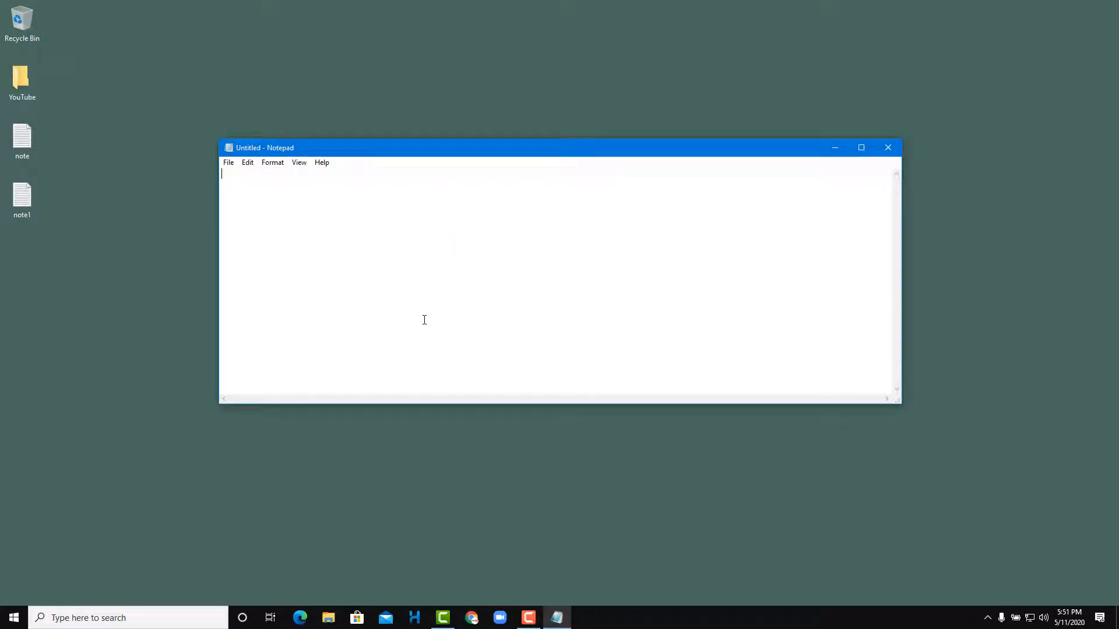
left_click_drag(506, 154, 482, 0)
left_click(10, 19)
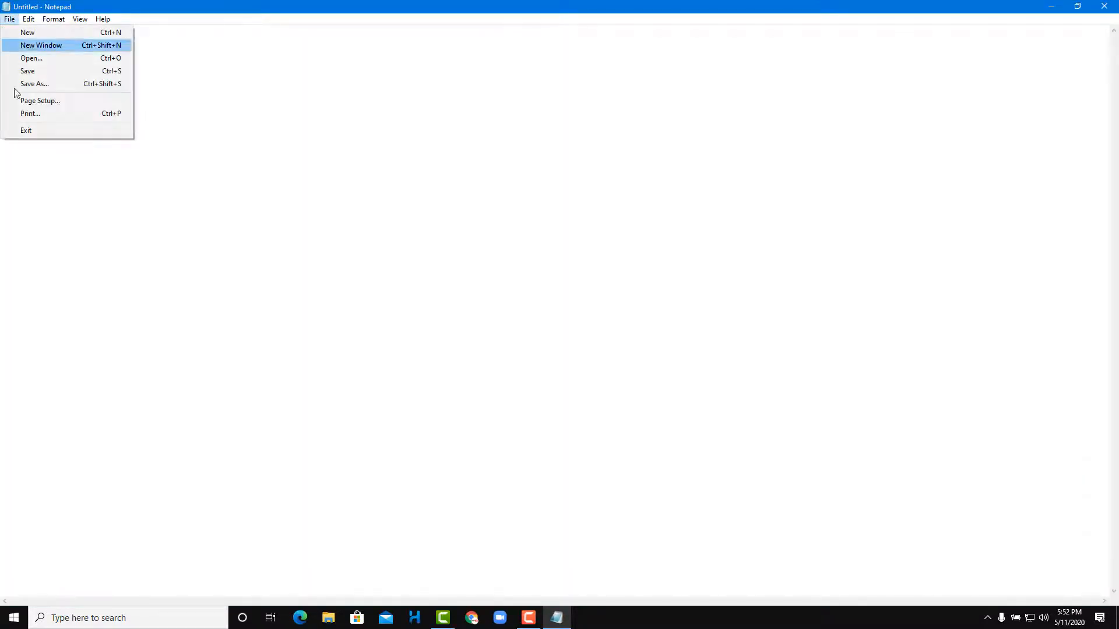
mouse_move(26, 21)
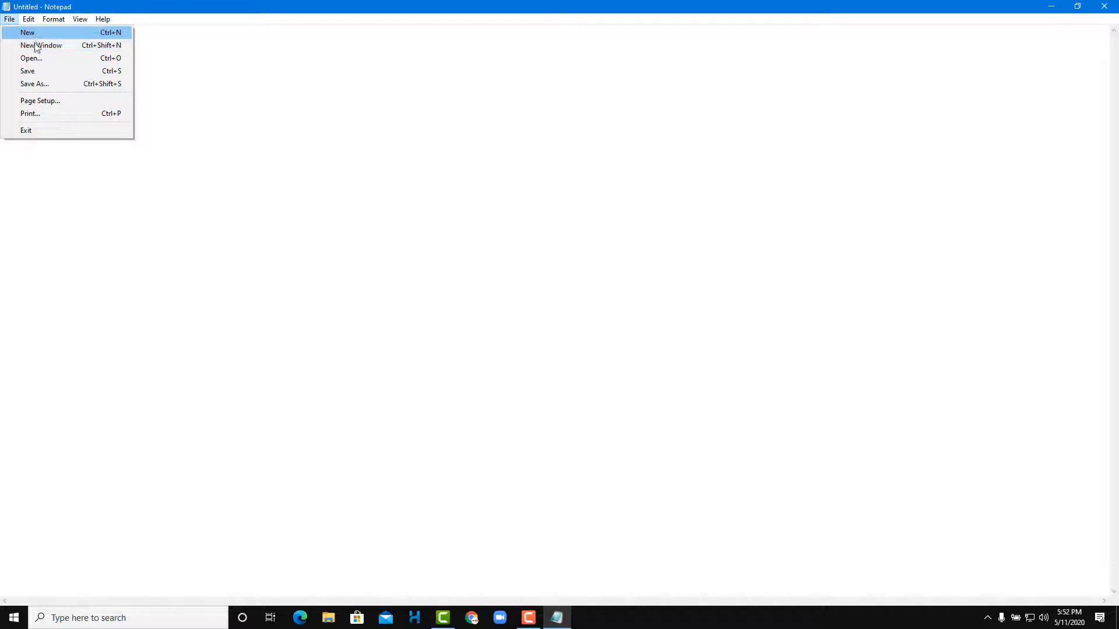
left_click(306, 124)
Open the note1 file from the Desktop folder into the blank Notepad window
left_click(11, 19)
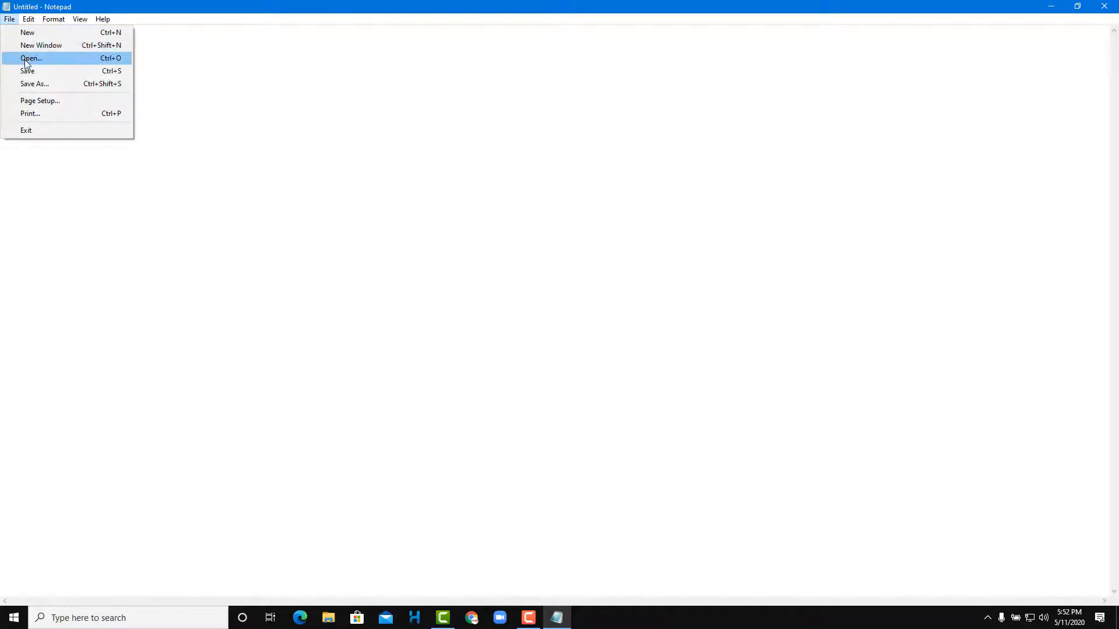
left_click(25, 57)
left_click(198, 119)
double_click(263, 117)
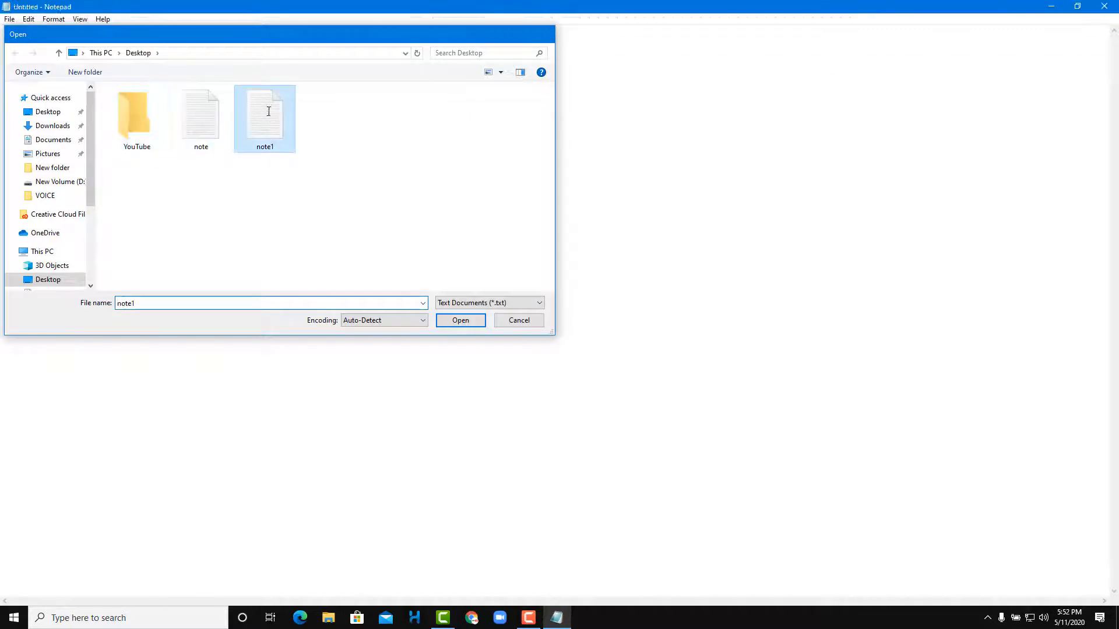
Set the paper size to A4 in the page setup of note1
left_click(10, 20)
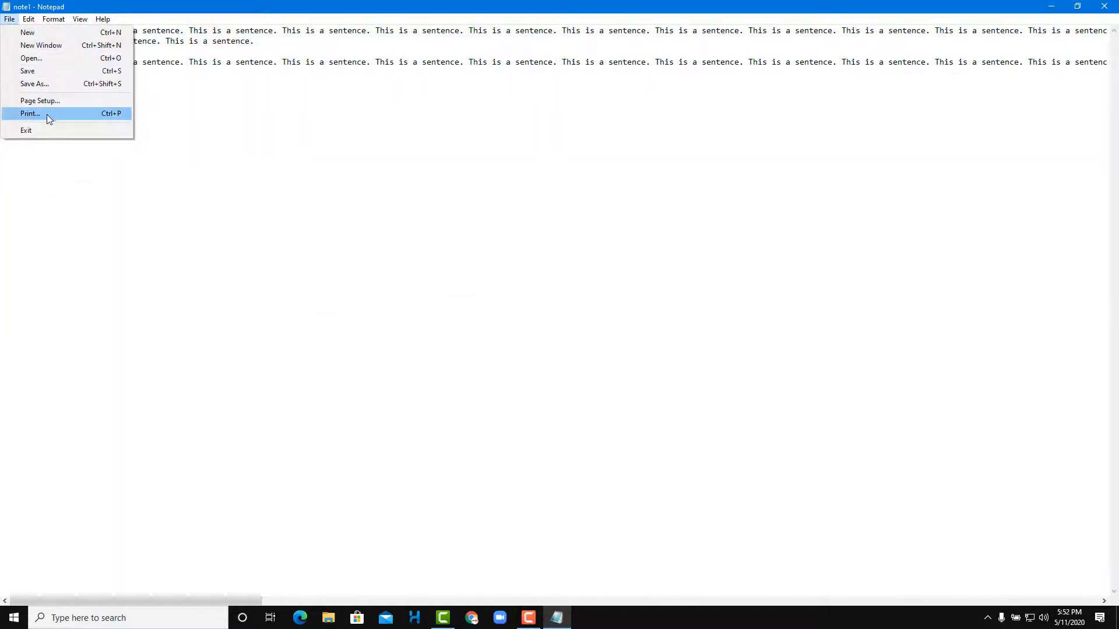
left_click(40, 101)
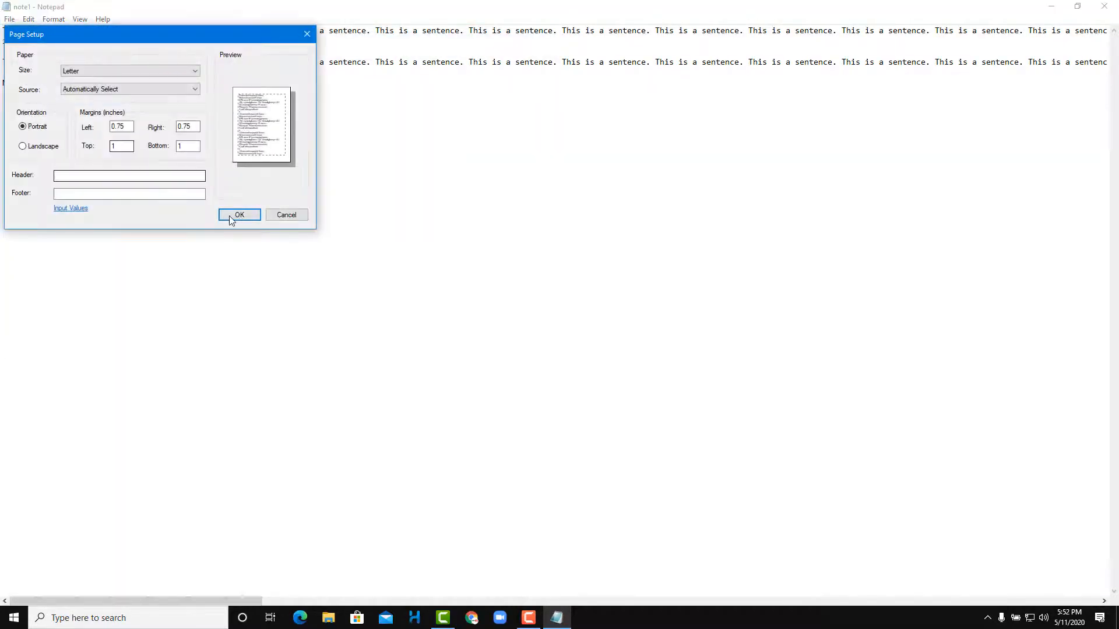
left_click(114, 71)
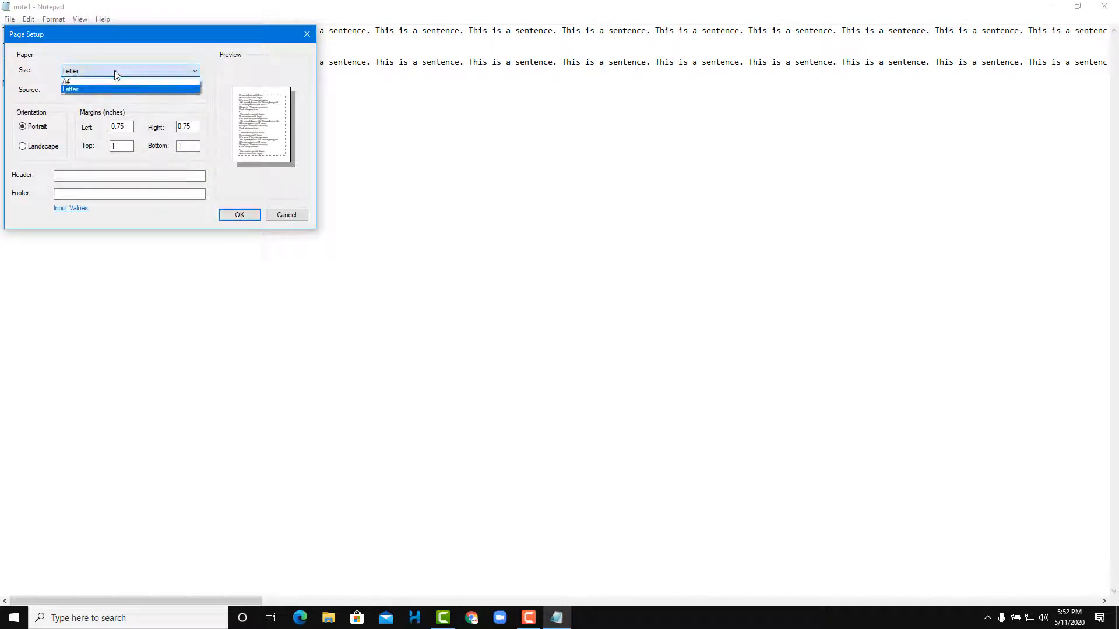
left_click(116, 86)
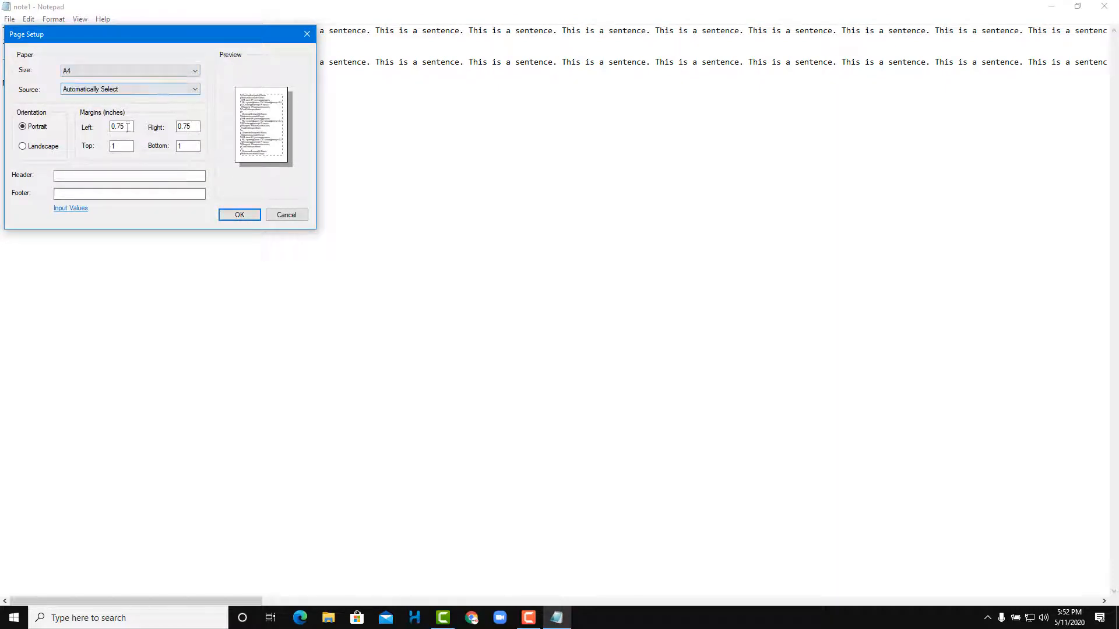
left_click(121, 90)
left_click(120, 91)
Try the Landscape page orientation and return the page to Portrait
left_click(38, 127)
left_click(52, 150)
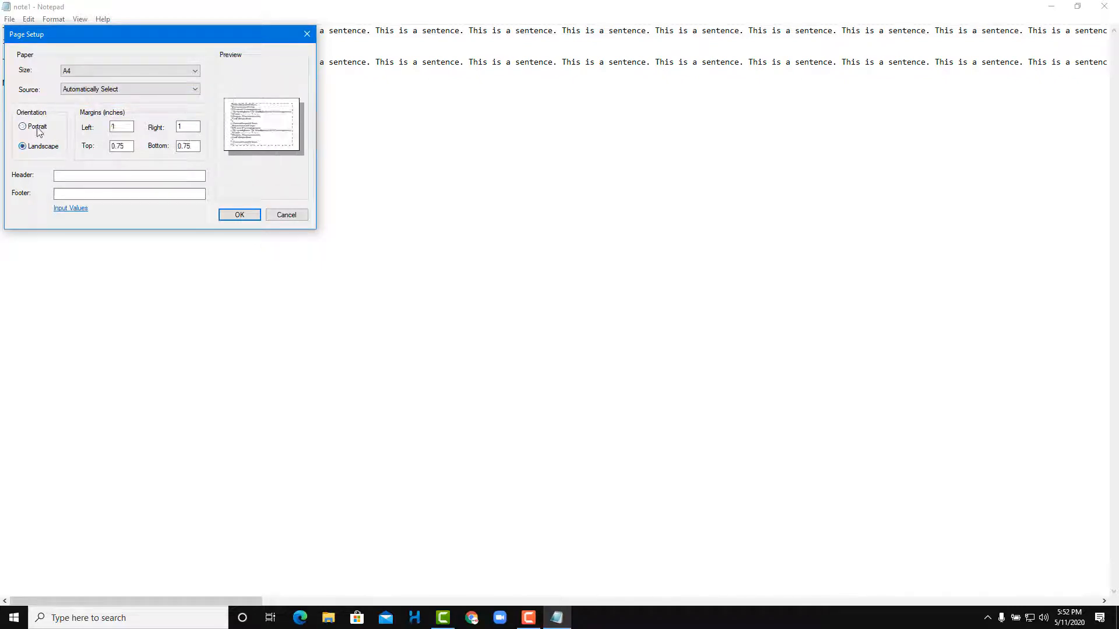
left_click(37, 129)
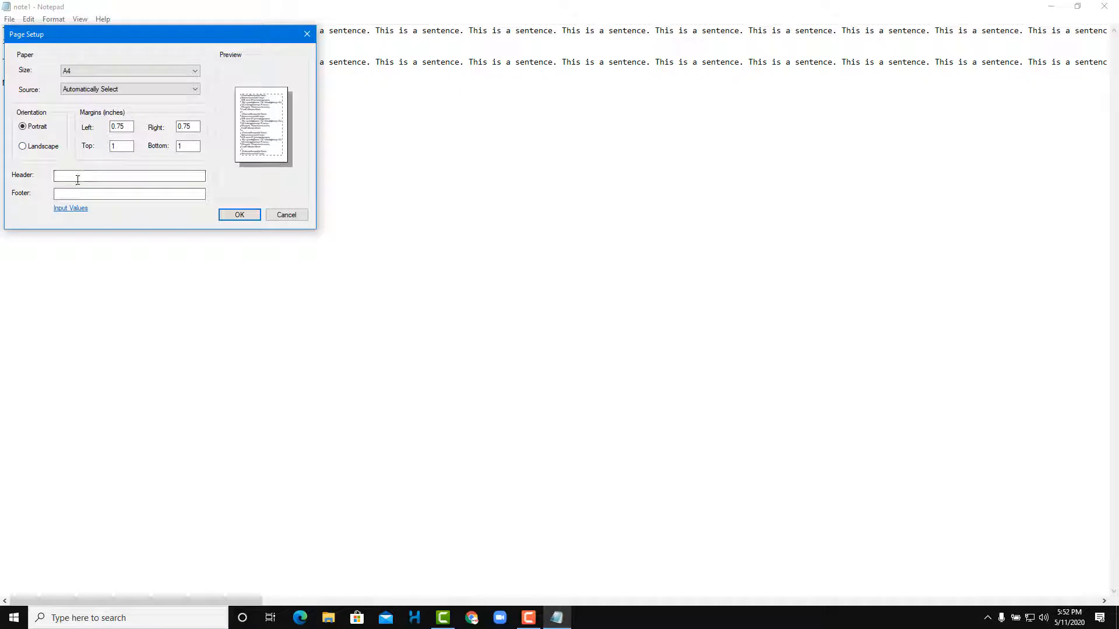
Read the online help article on Notepad's header and footer commands, and close the browser
left_click(70, 210)
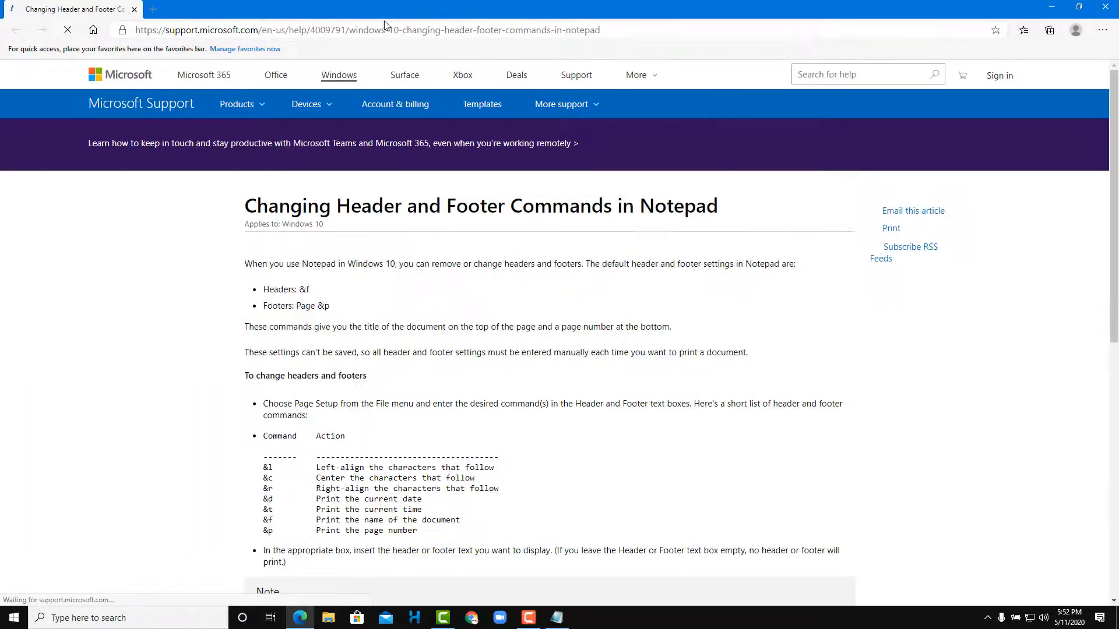
scroll(381, 416, "down", 7)
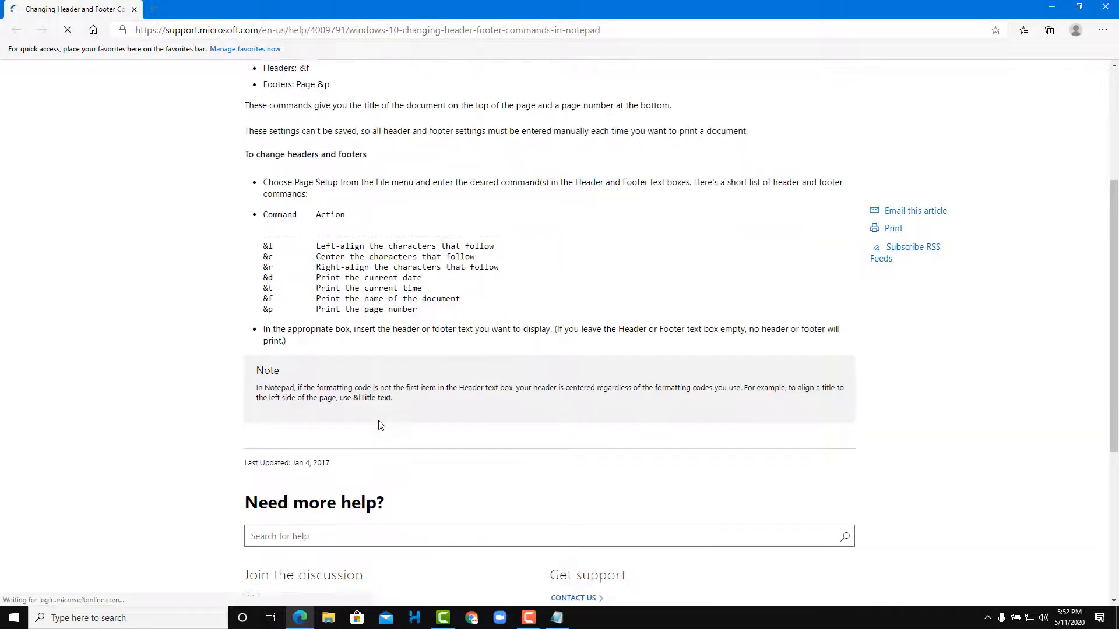
scroll(380, 426, "up", 7)
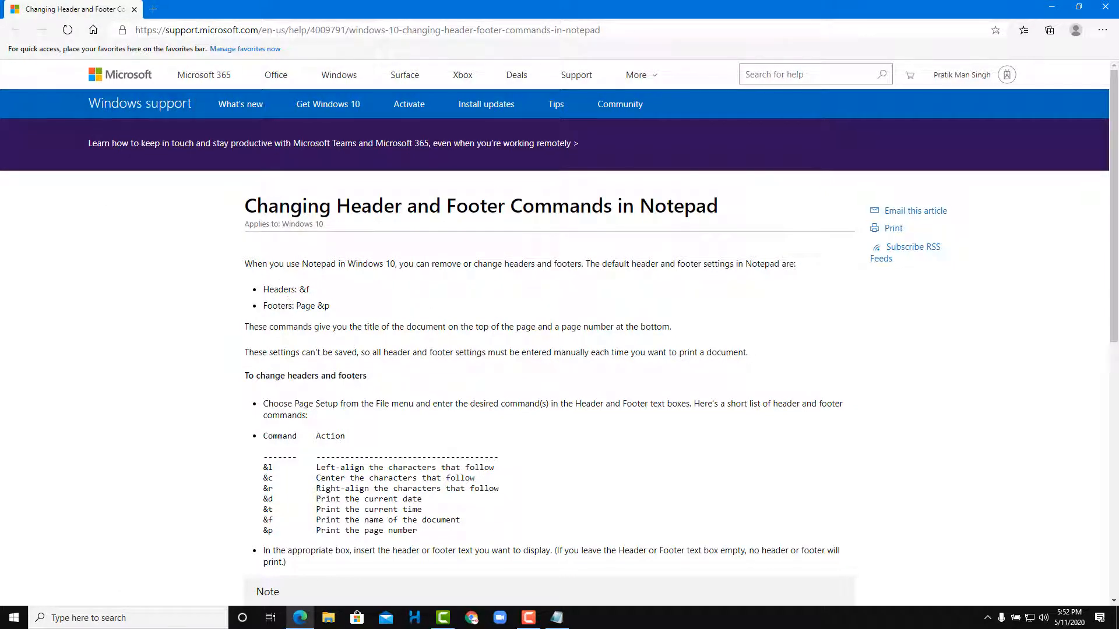
left_click(1106, 7)
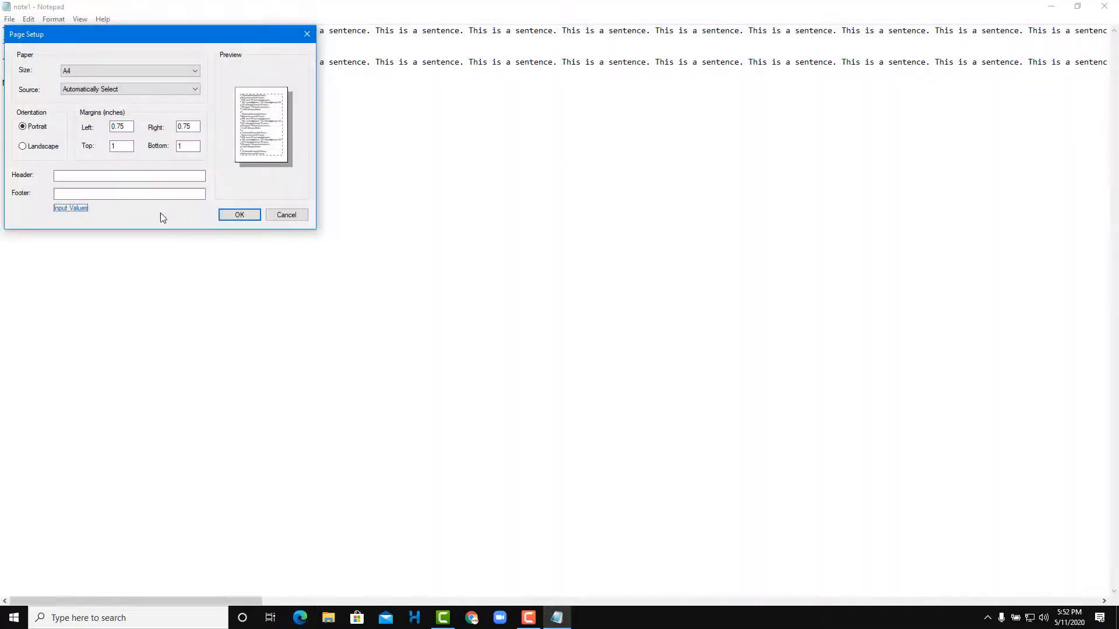
Enter "TutorTube" as the page header and "Keep on Learning" as the page footer
left_click(95, 176)
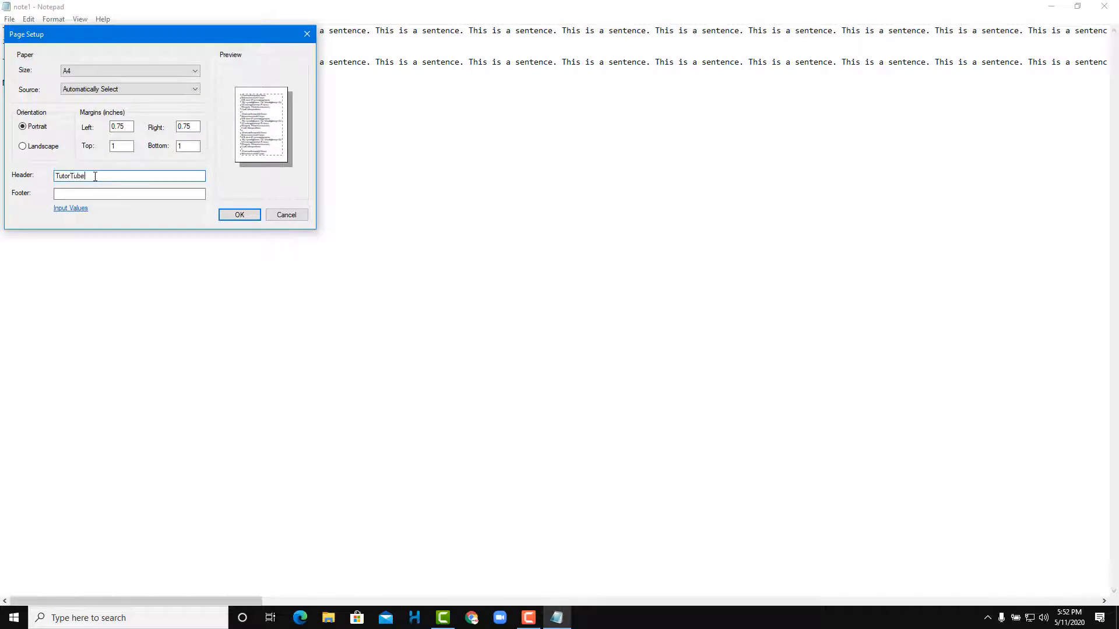
left_click(128, 192)
left_click(168, 90)
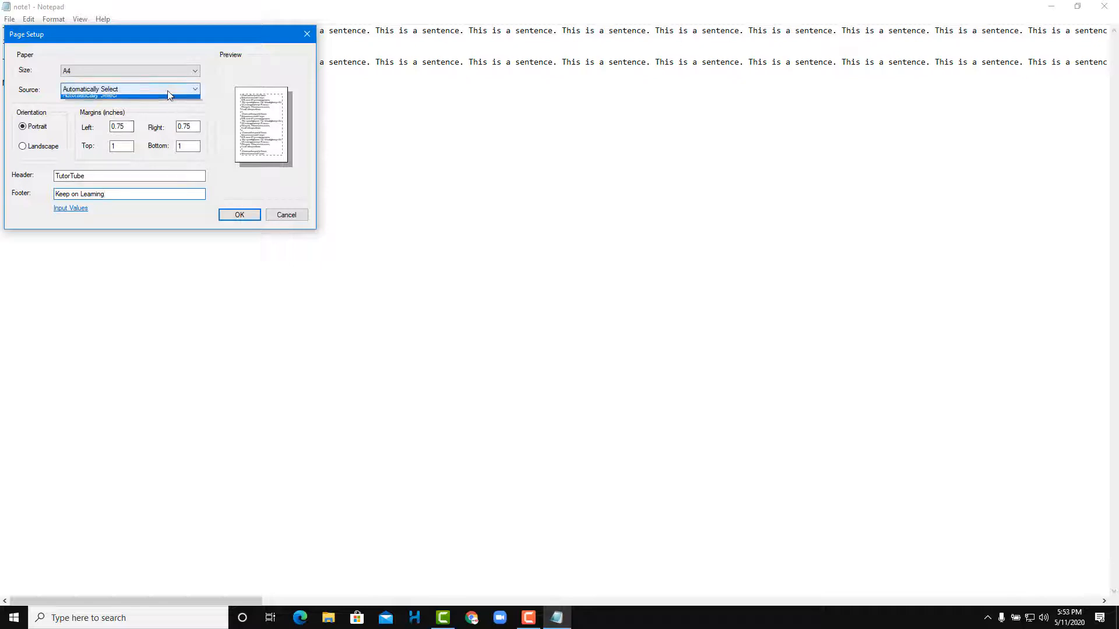
Keep the paper source at Automatically Select and apply the page setup
left_click(167, 91)
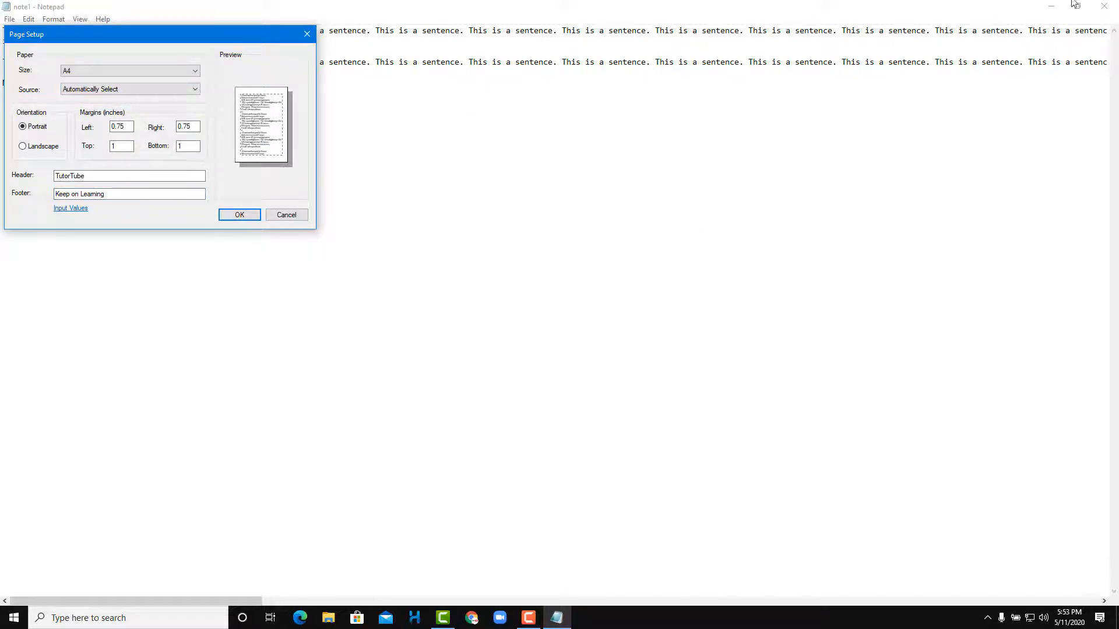
left_click(239, 215)
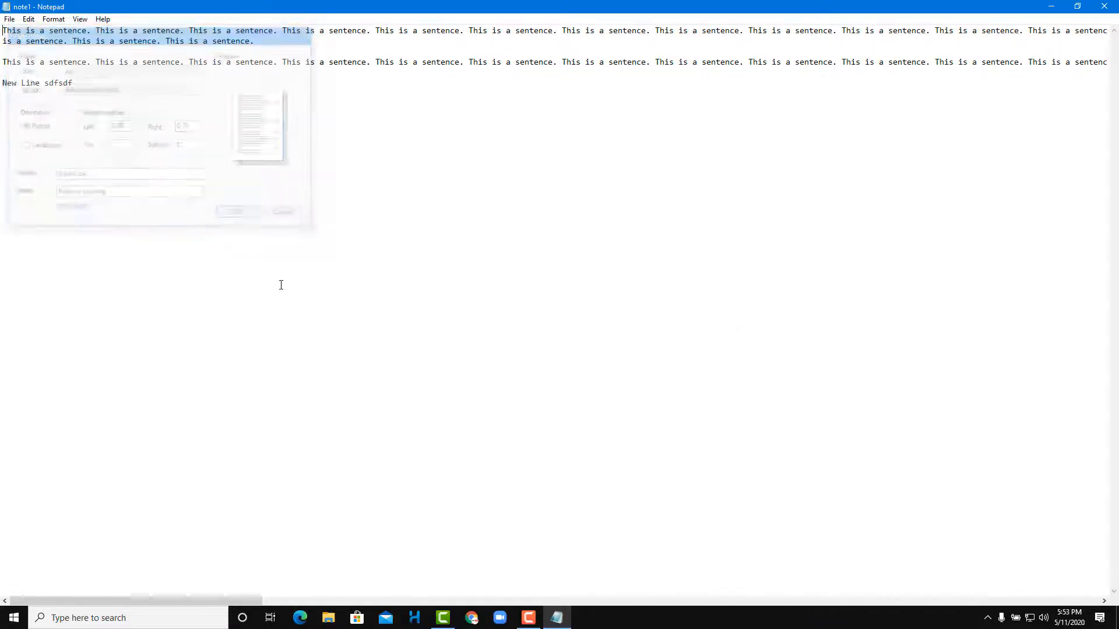
Print note1 with the Microsoft Print to PDF printer
left_click(9, 18)
left_click(33, 113)
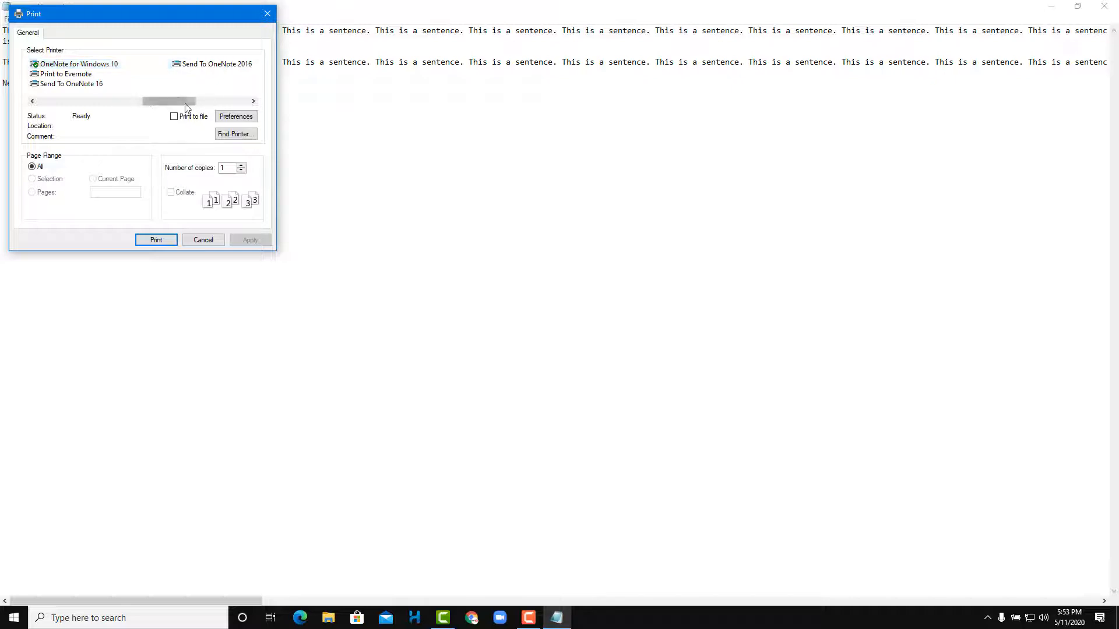
left_click_drag(185, 101, 123, 88)
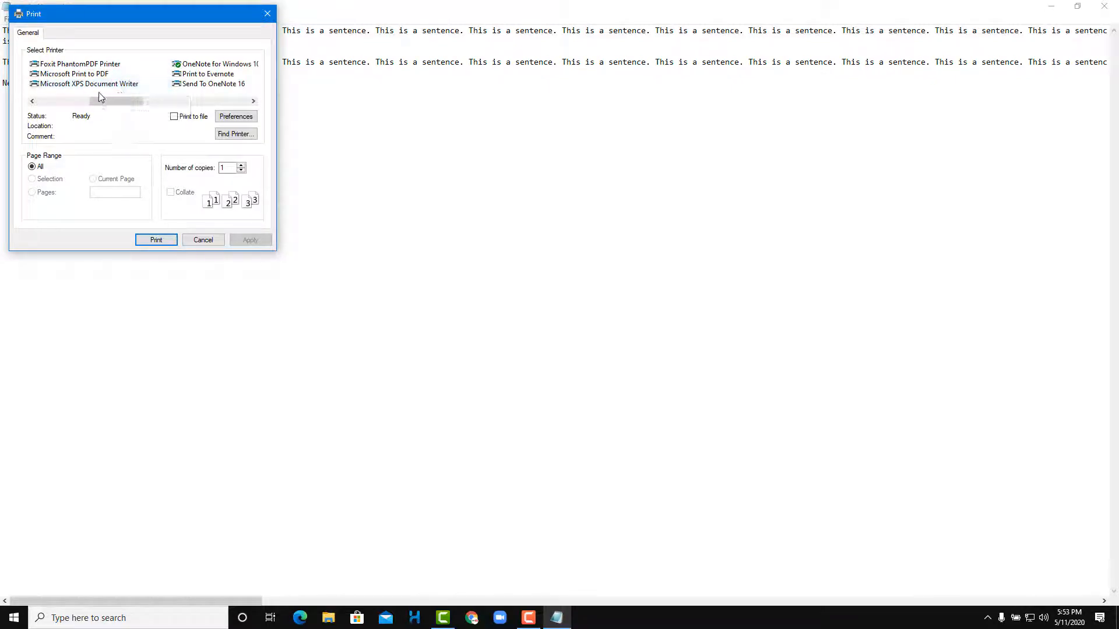
left_click(96, 74)
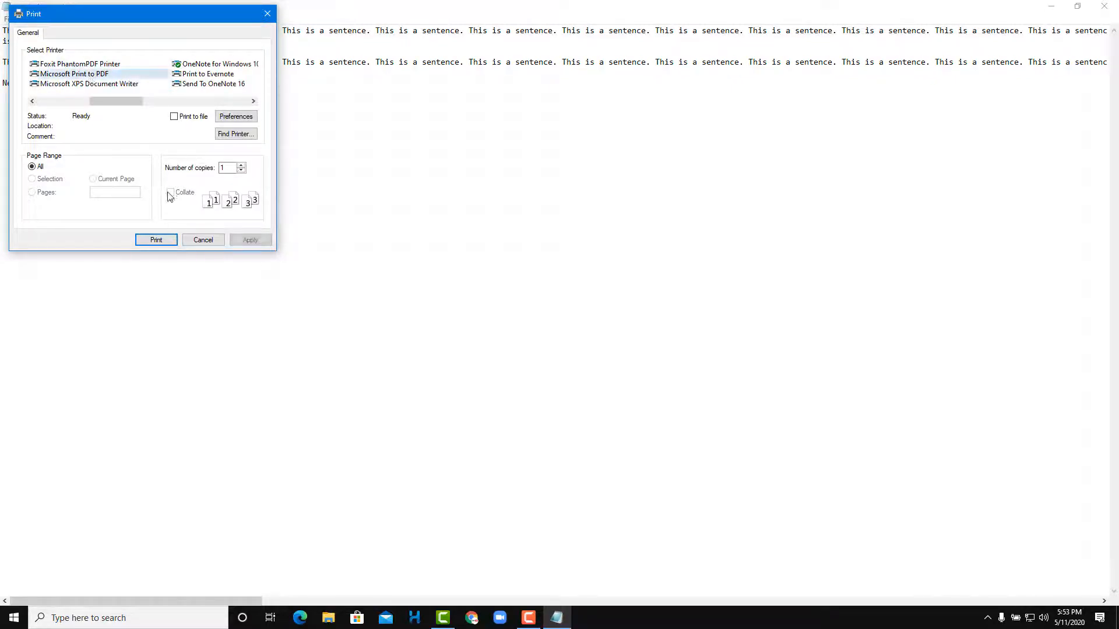
left_click(253, 244)
left_click(158, 241)
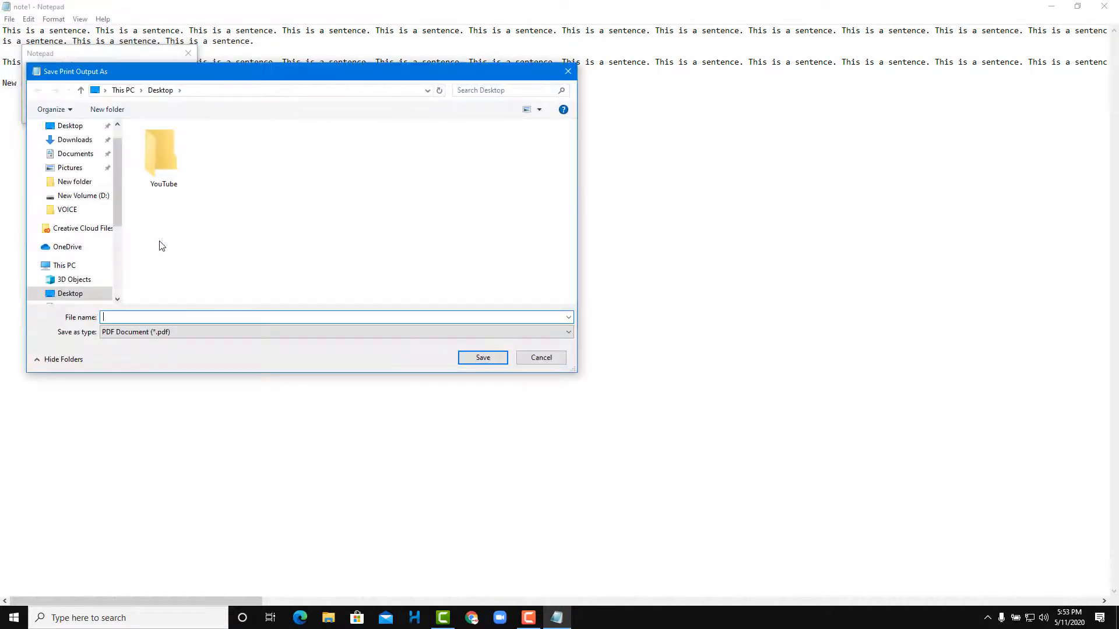
Save the print output to the Desktop as a PDF document named fghfghfg
left_click(82, 127)
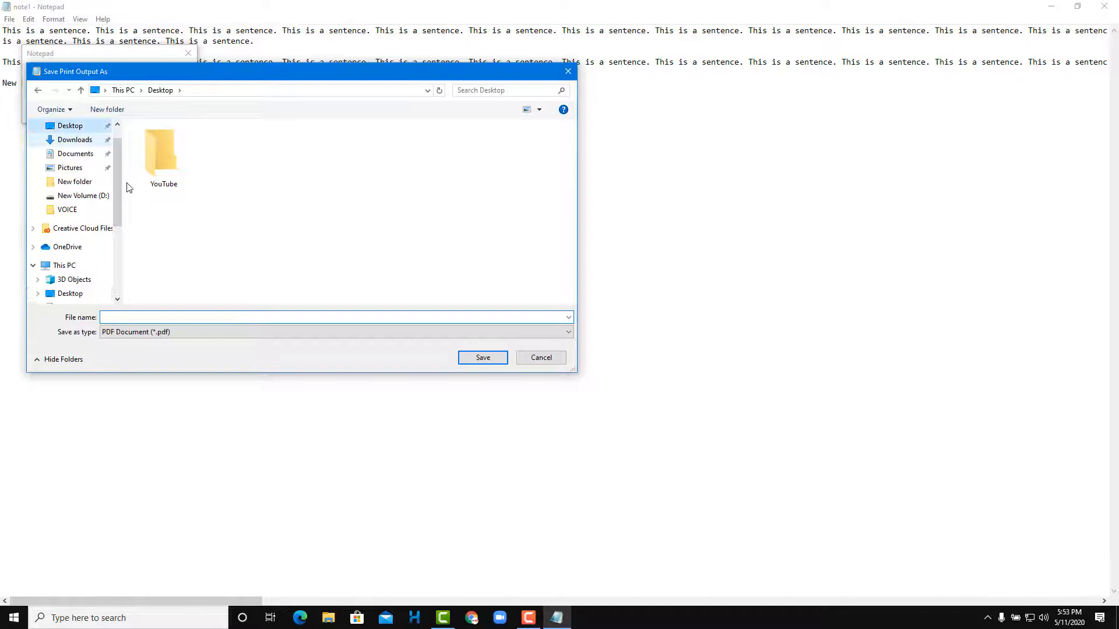
left_click(158, 318)
type("fgfhghfg")
left_click(490, 361)
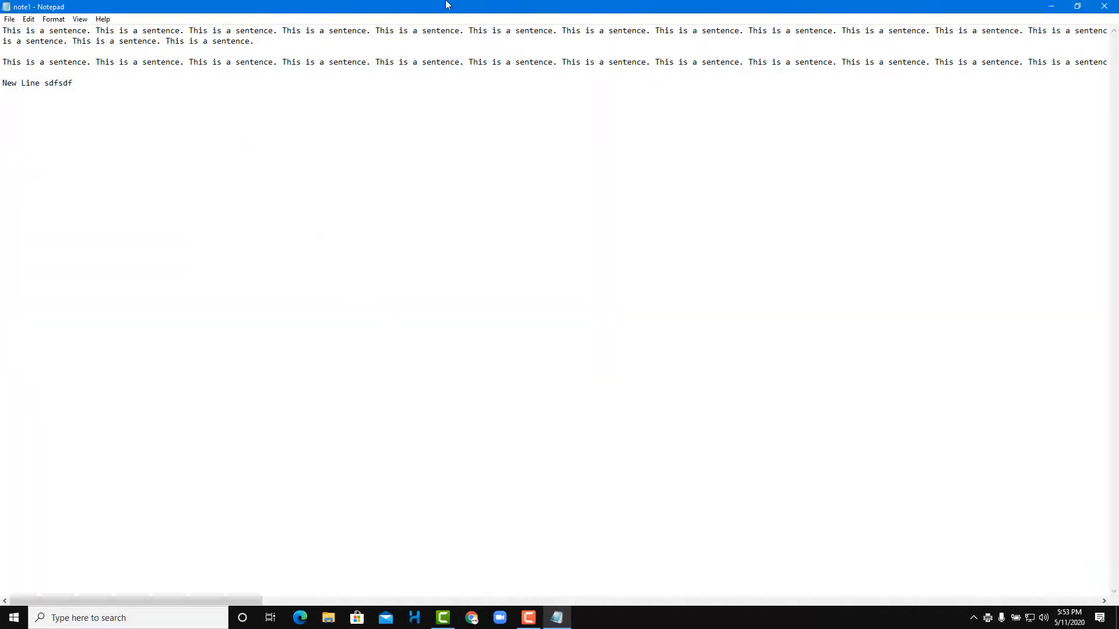
Open the fghfghfg PDF from the desktop, examine its header and body text, and return to the maximized note1 window
left_click_drag(438, 6, 533, 109)
double_click(23, 256)
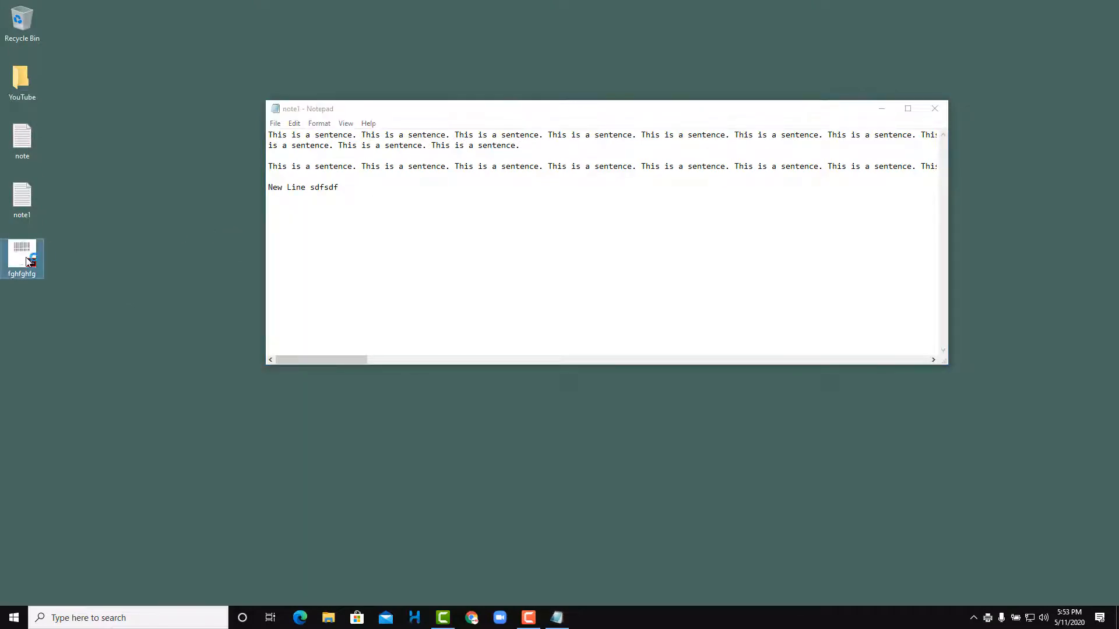
scroll(478, 326, "down", 7)
scroll(481, 327, "up", 3)
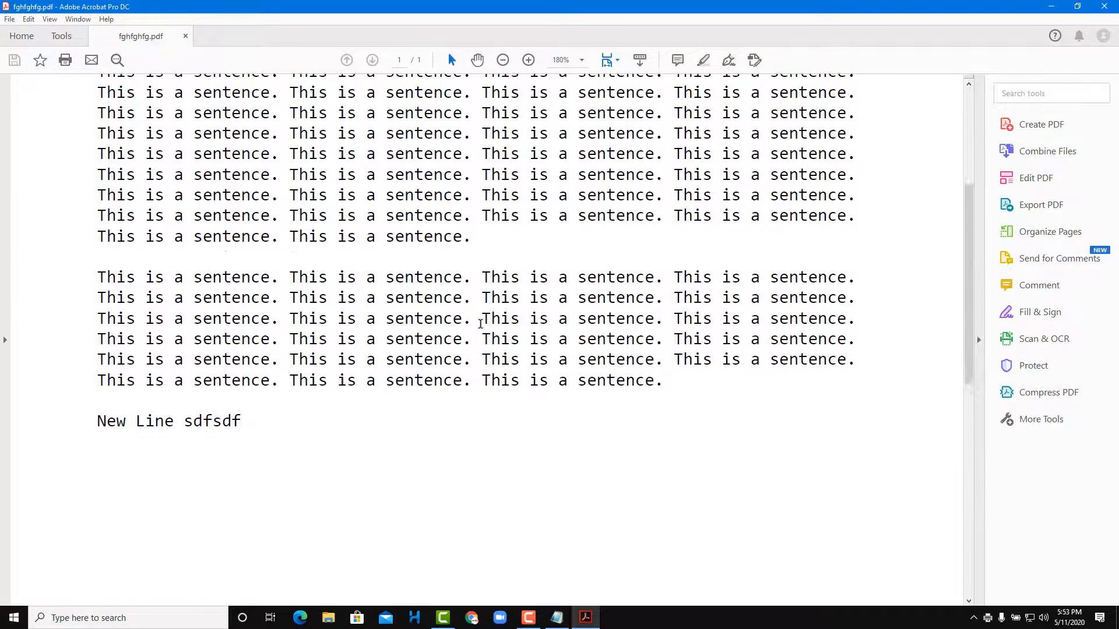
scroll(482, 327, "up", 4)
scroll(481, 328, "down", 4)
scroll(481, 327, "up", 4)
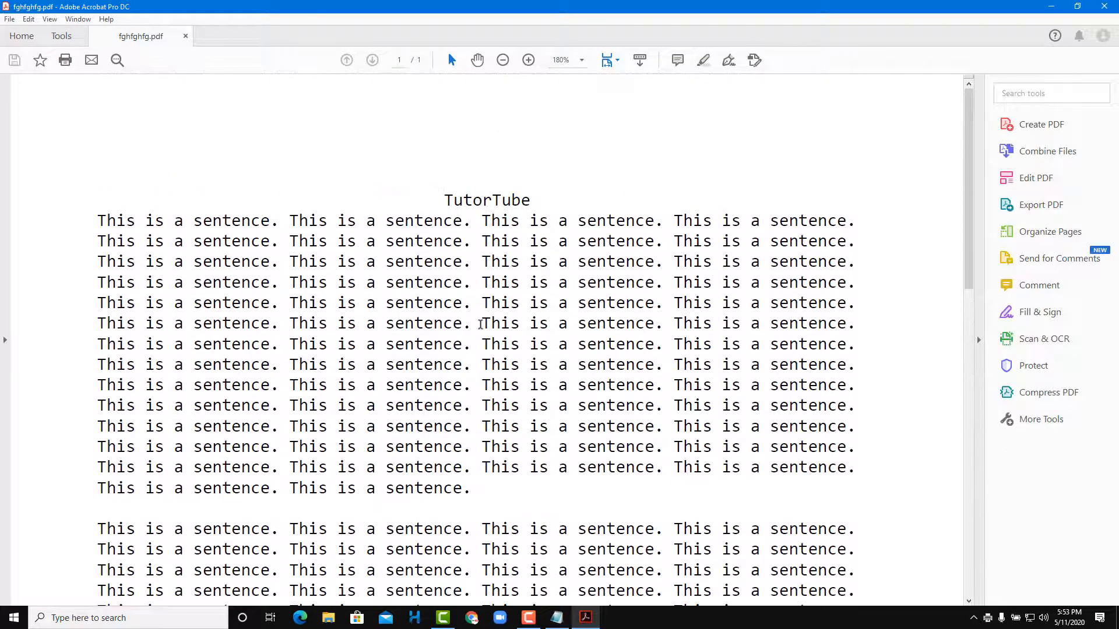
left_click_drag(135, 222, 568, 566)
scroll(589, 530, "down", 7)
scroll(590, 515, "up", 5)
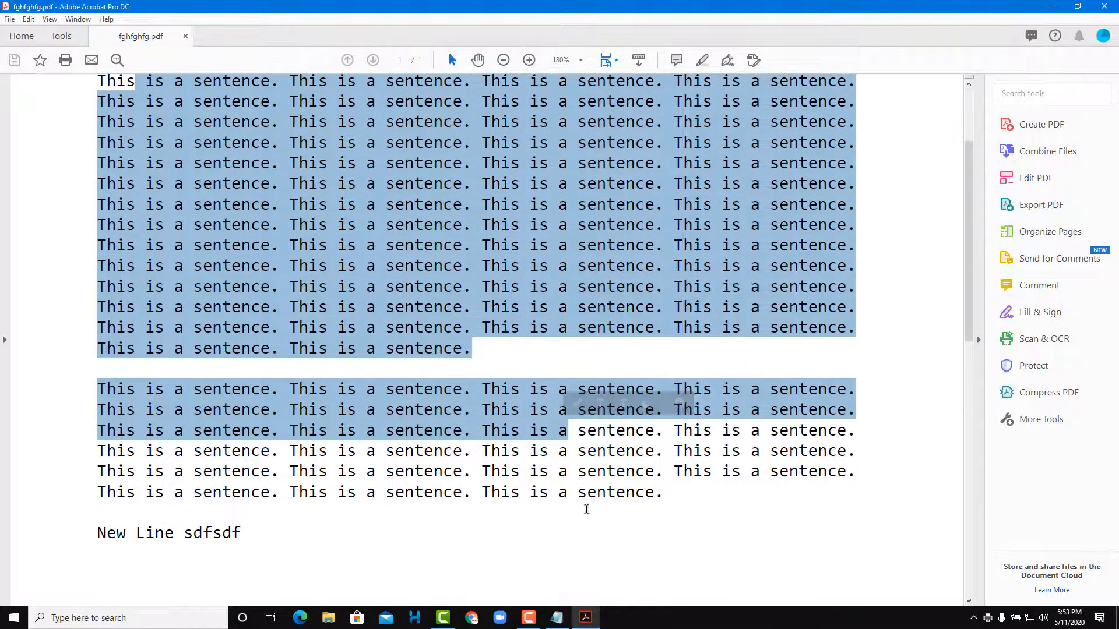
scroll(523, 481, "down", 2)
scroll(523, 481, "up", 4)
left_click(444, 406)
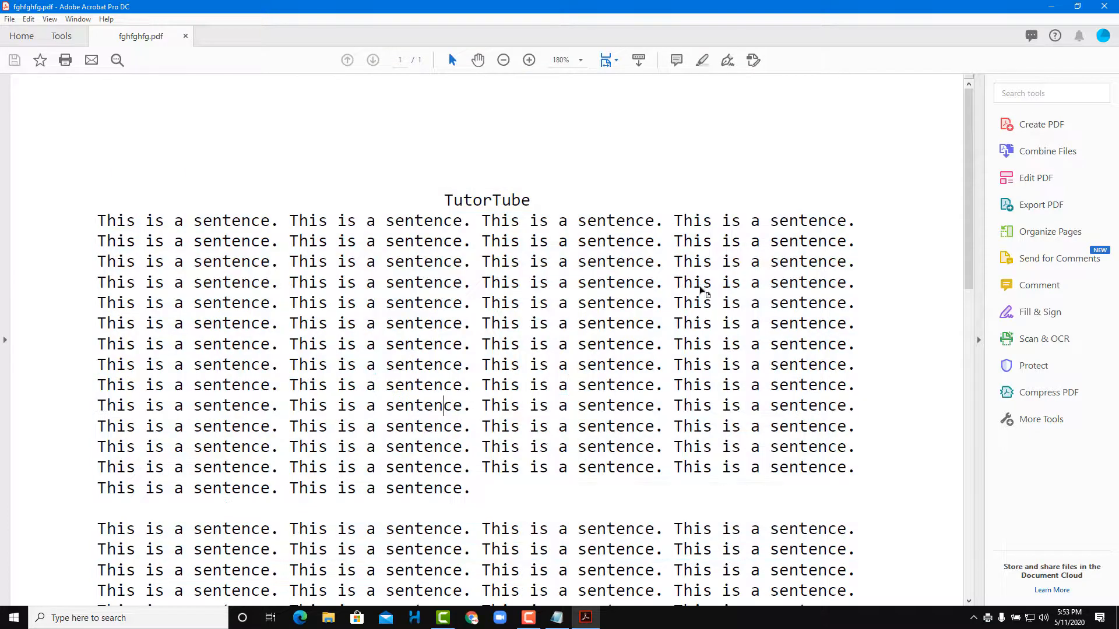
left_click(1103, 7)
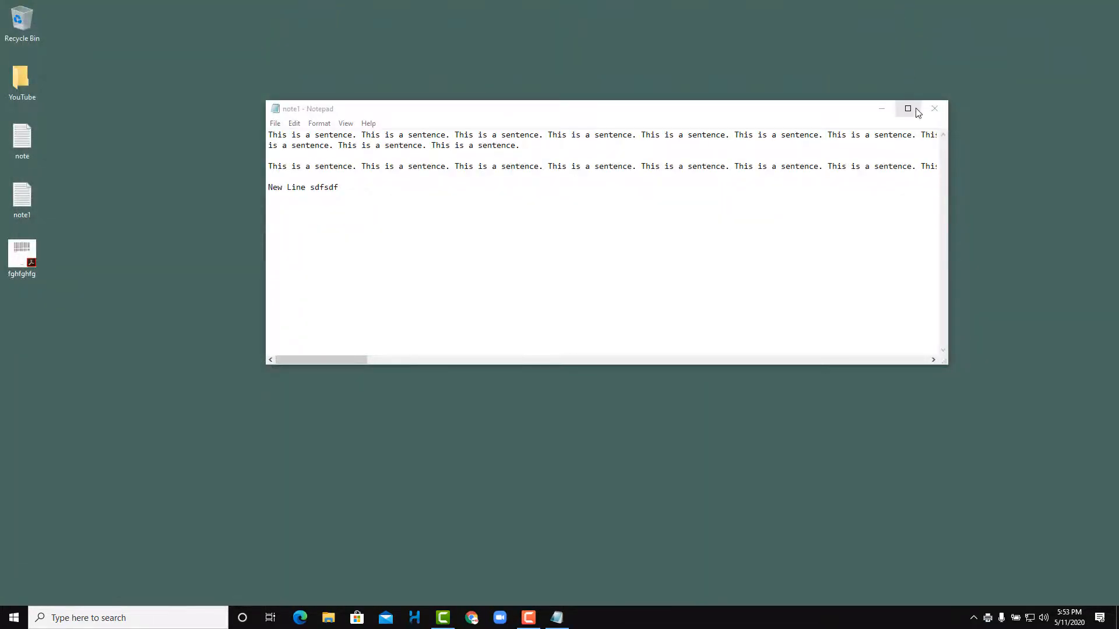
left_click(914, 109)
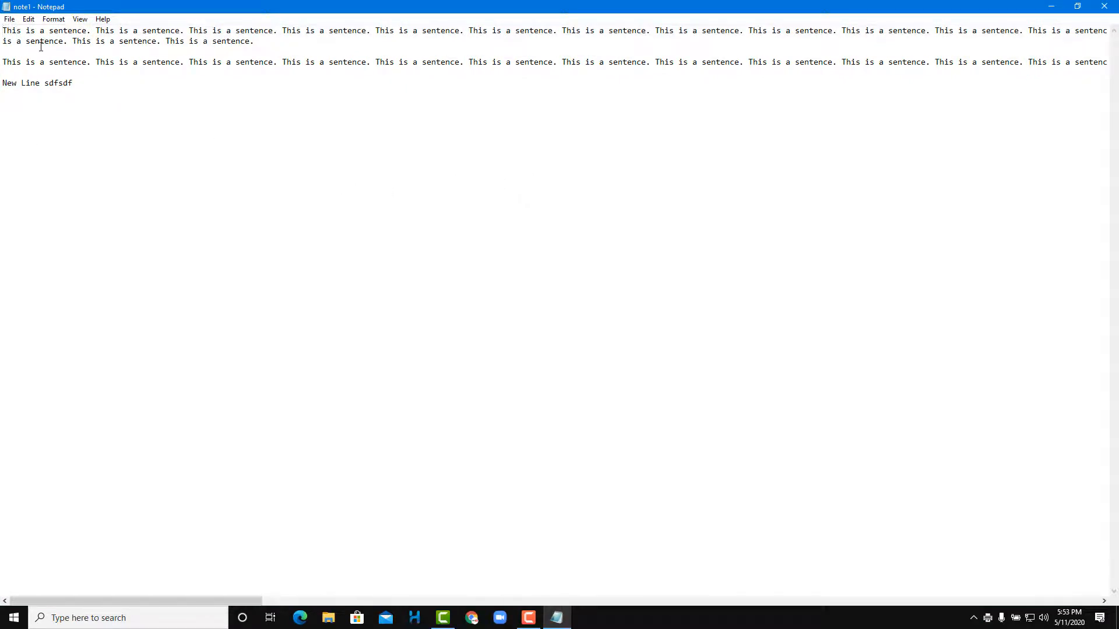
Append "sdfd" to the last line of note1 and undo the addition
left_click(29, 20)
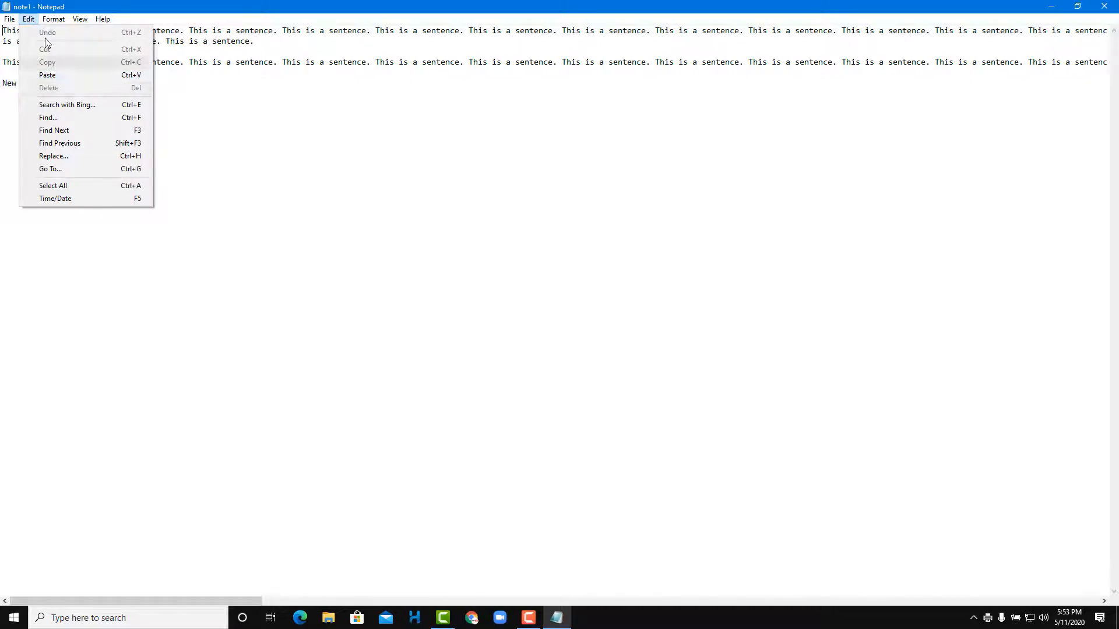
left_click(193, 71)
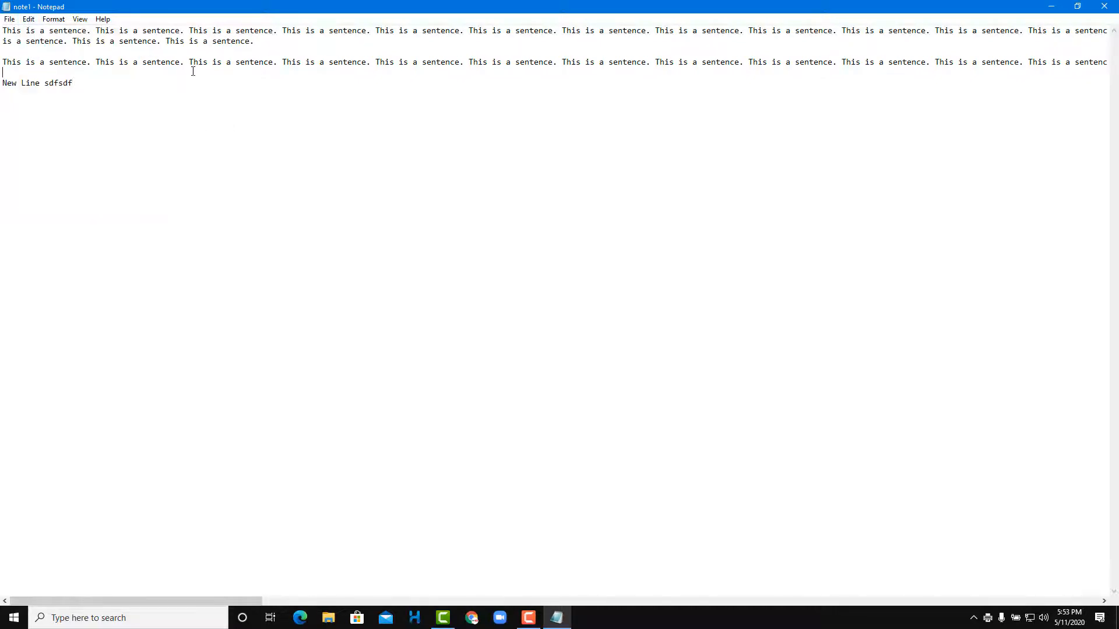
type("sdfsdfd")
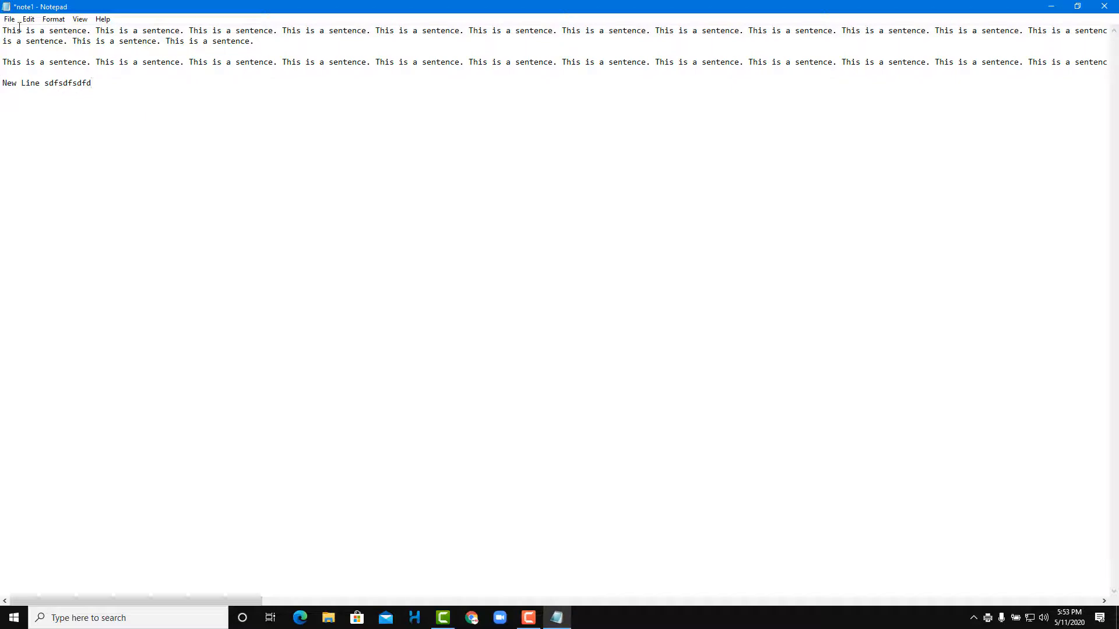
left_click(28, 19)
left_click(60, 32)
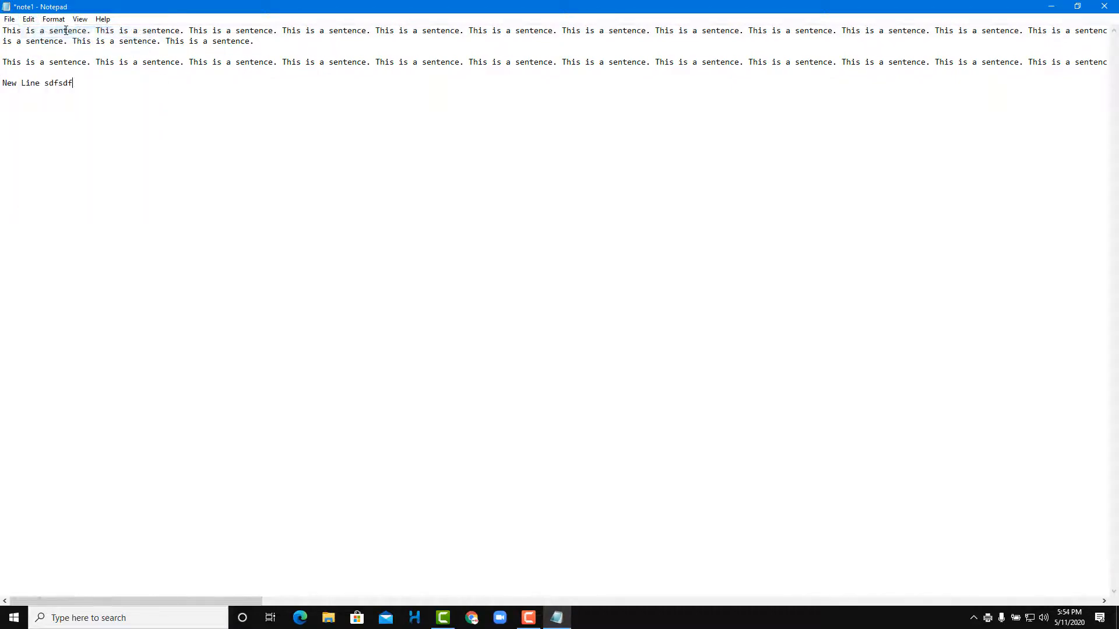
Cut the "New Line sdfsdf" line and paste it into the blank line between the two paragraphs
left_click(29, 19)
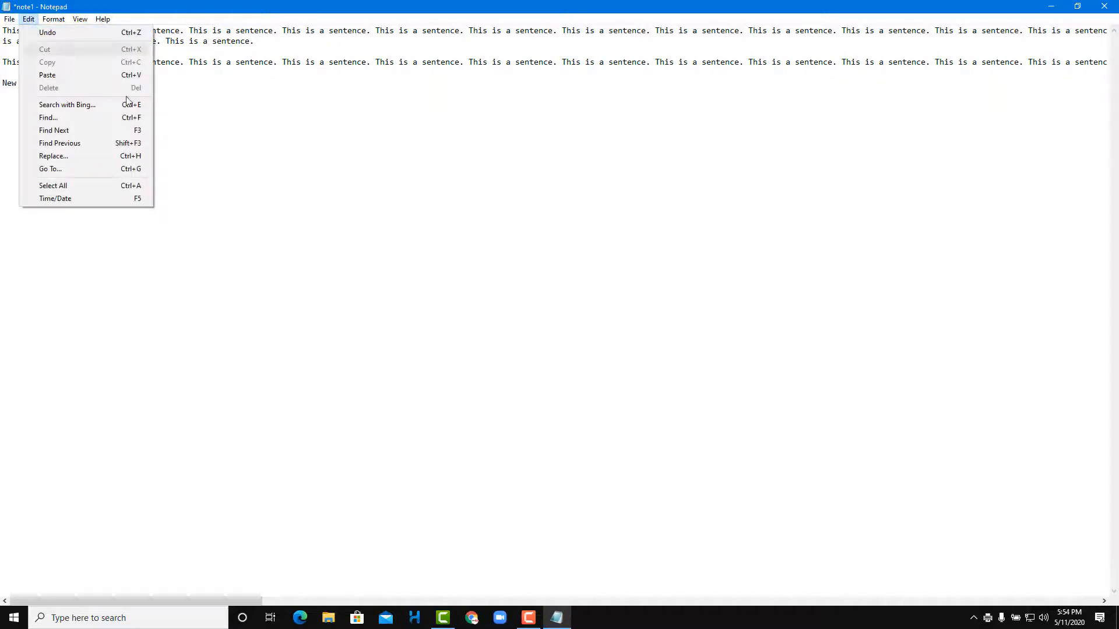
left_click(192, 121)
left_click_drag(73, 83, 2, 83)
left_click(30, 20)
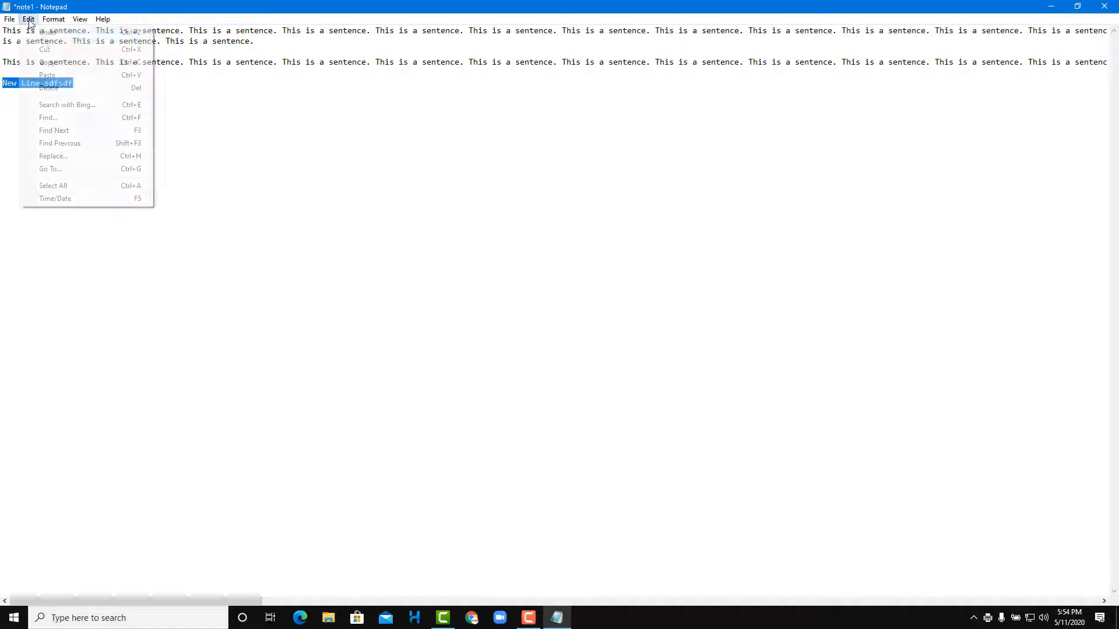
left_click(70, 52)
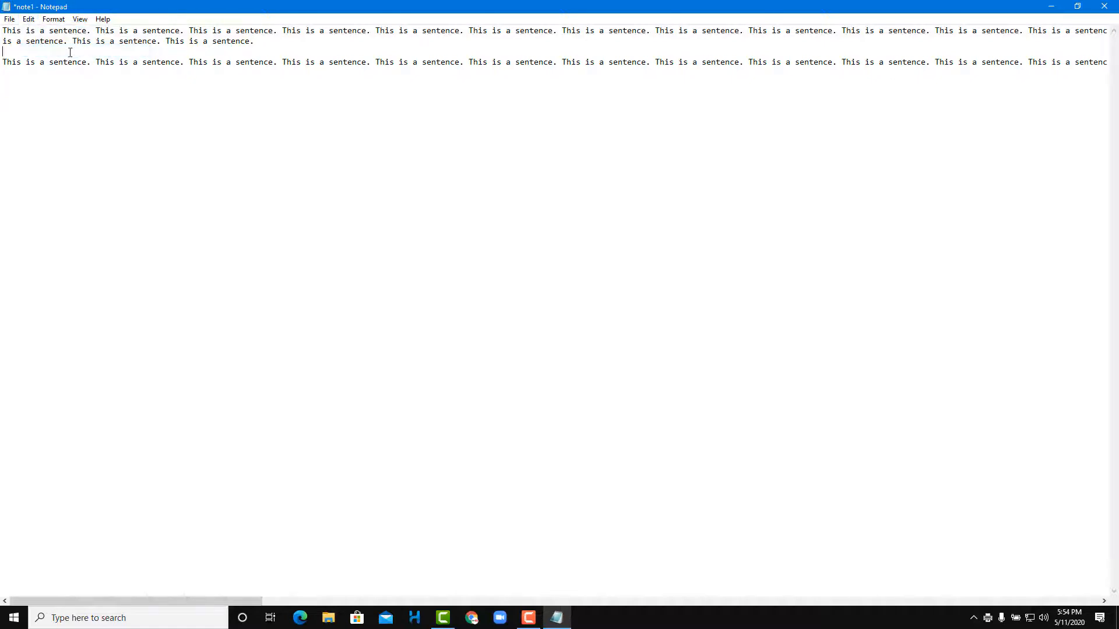
left_click(35, 20)
left_click(68, 75)
Copy the "New Line sdfsdf" text from between the paragraphs and paste it on the last line of the note
key("shift+Home")
left_click(29, 20)
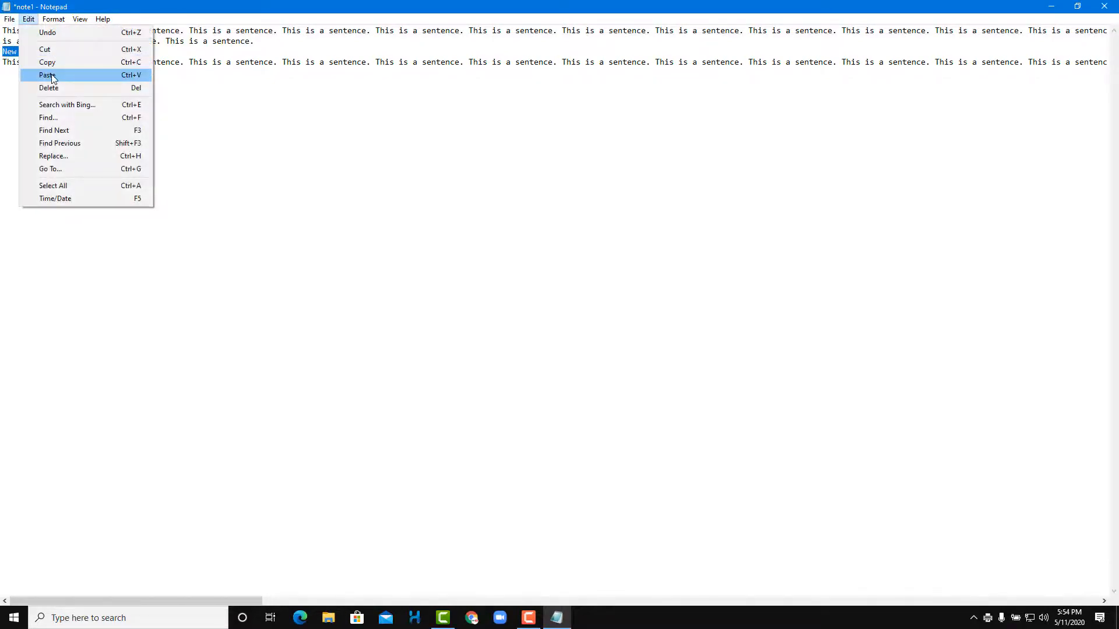
left_click(51, 62)
left_click(50, 84)
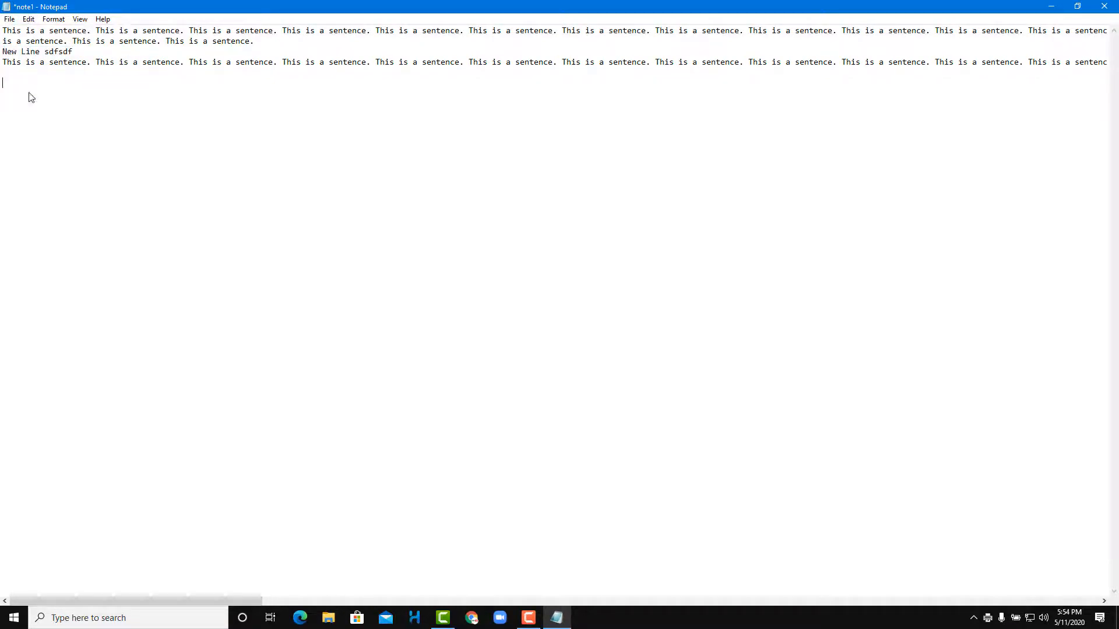
right_click(21, 83)
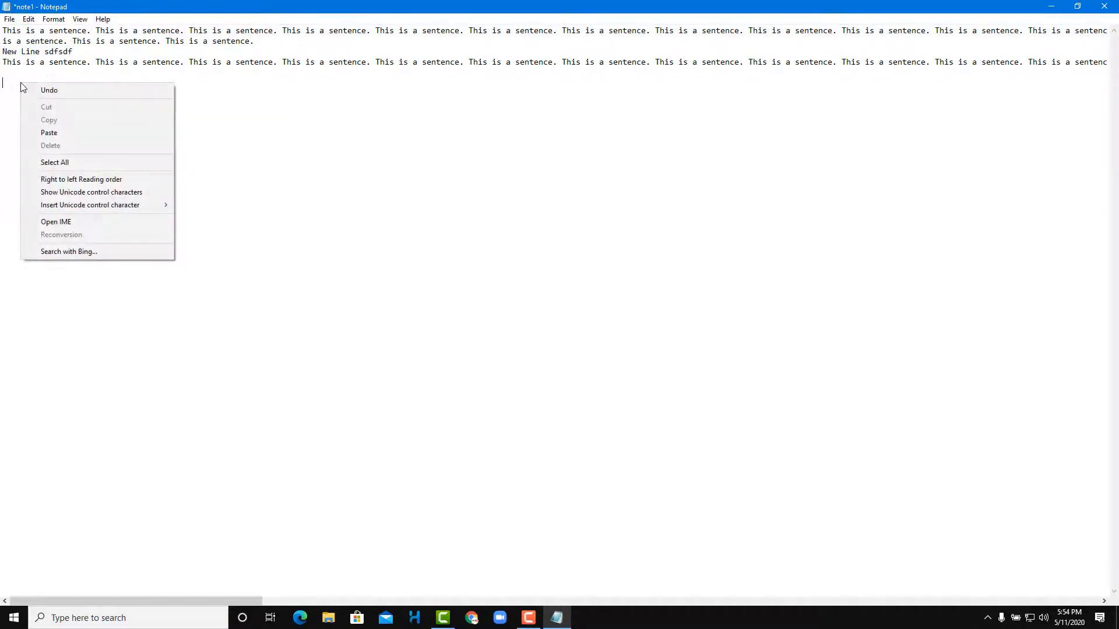
left_click(75, 134)
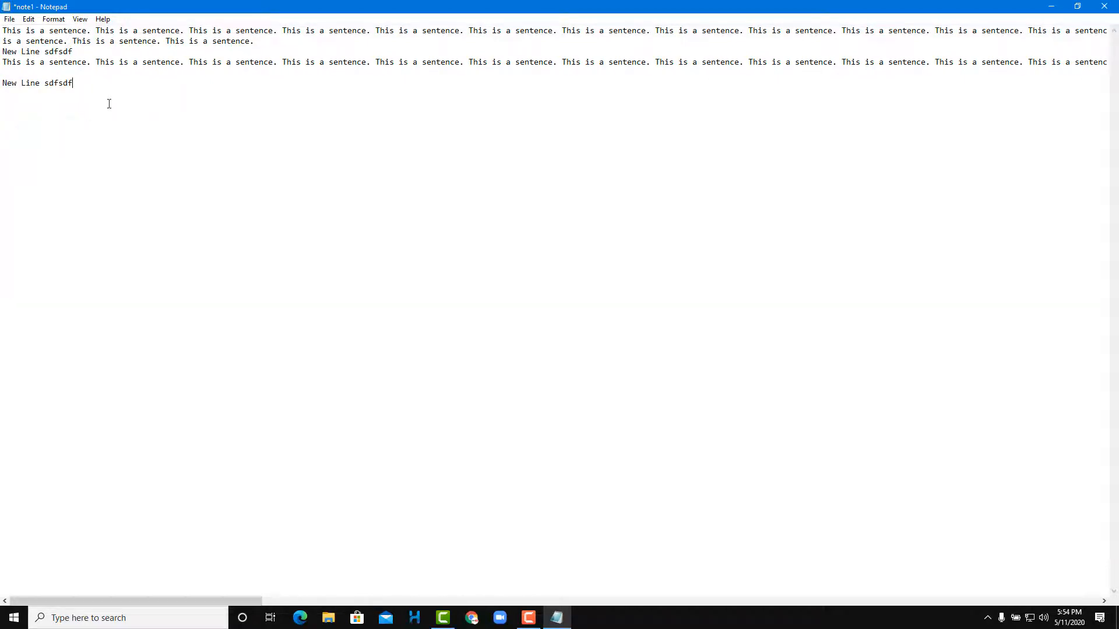
Search for "sentence" downward from the end of the note
left_click(29, 19)
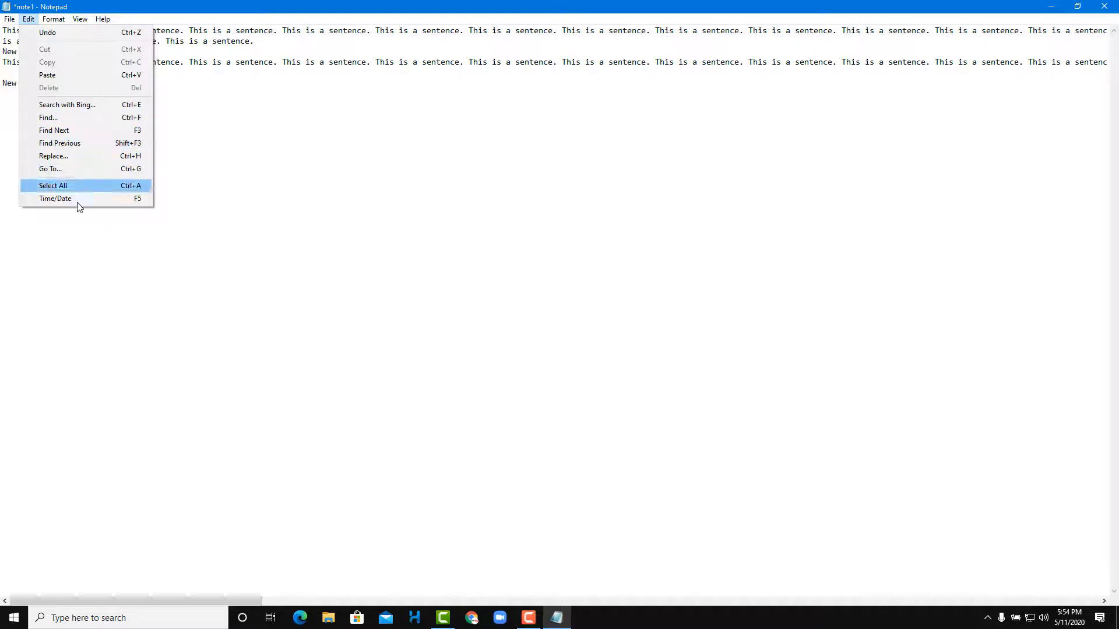
left_click(63, 120)
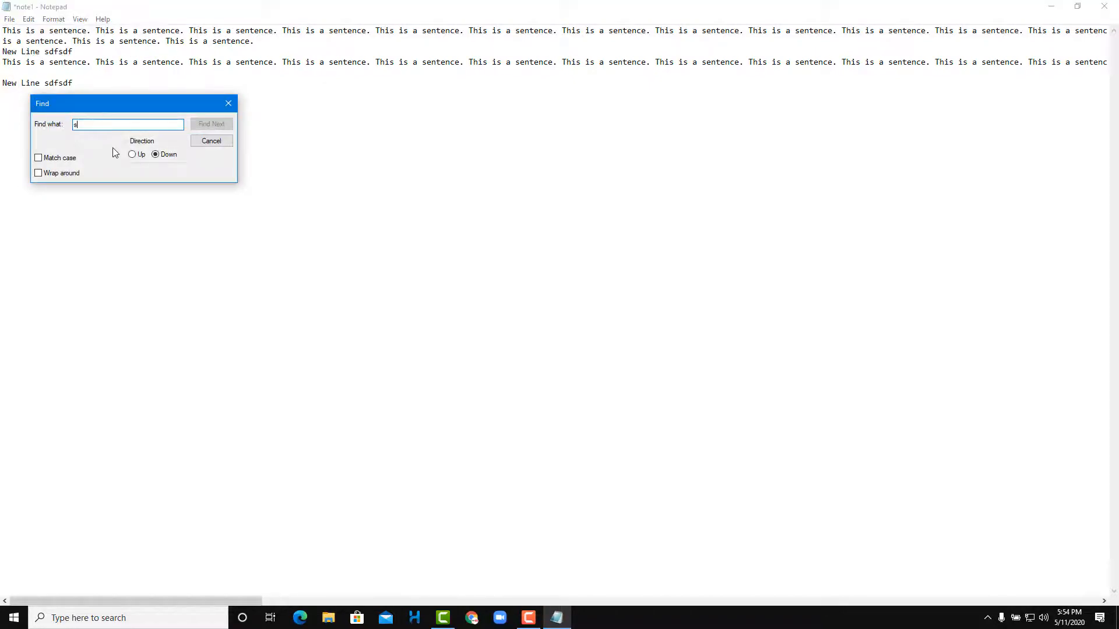
type("sentence")
left_click(212, 124)
left_click(595, 350)
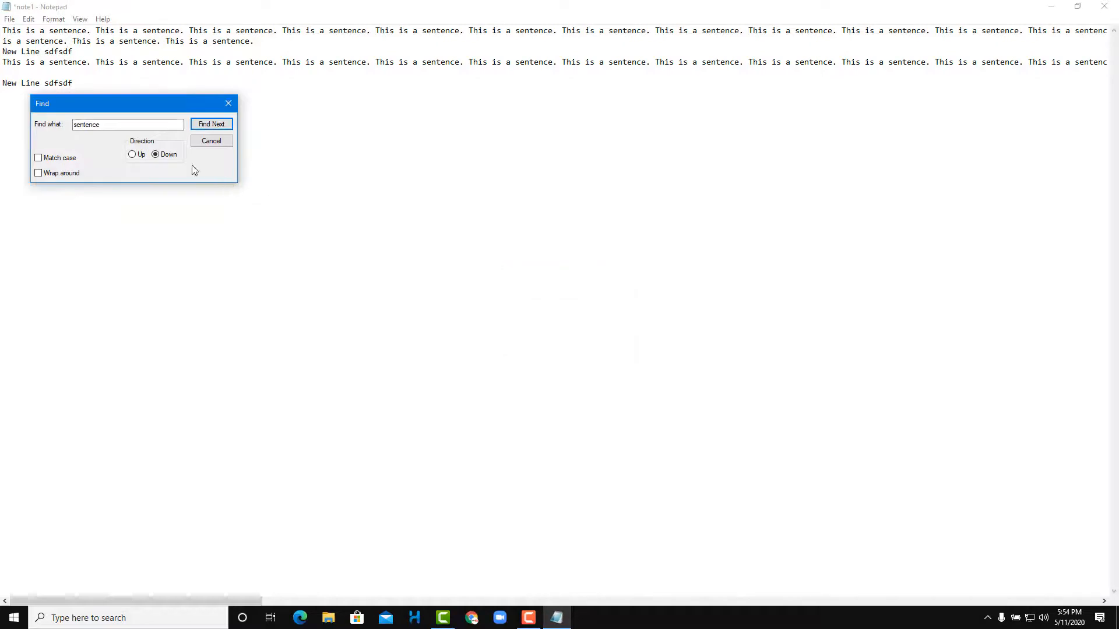
Re-enter "sentence" as the search term and repeat the downward search
left_click_drag(130, 124, 75, 125)
type("sen")
left_click(204, 128)
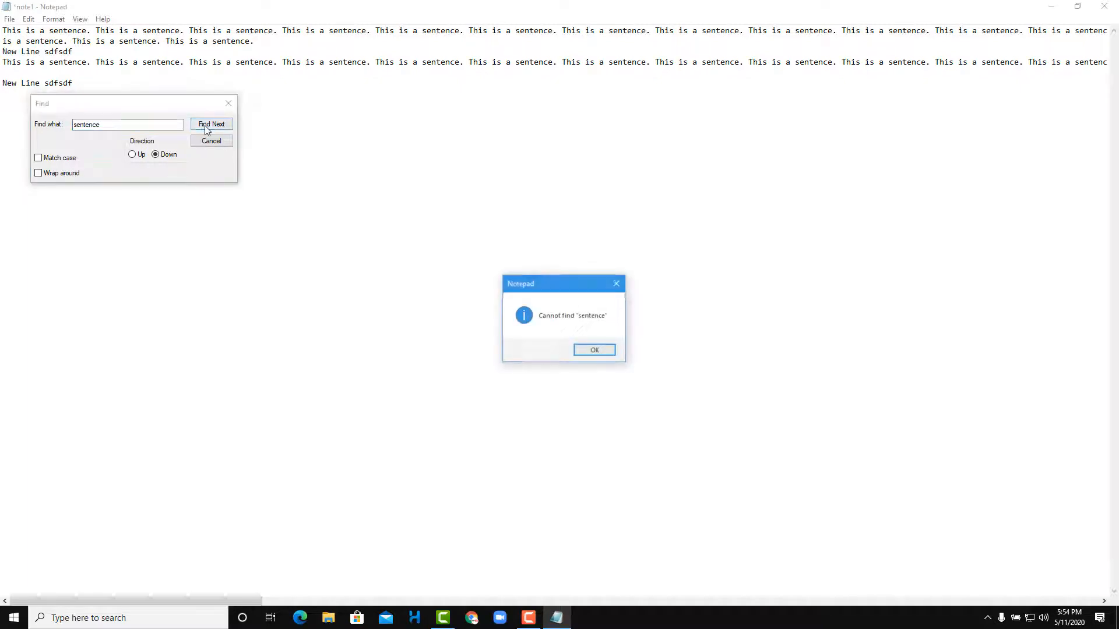
left_click(586, 349)
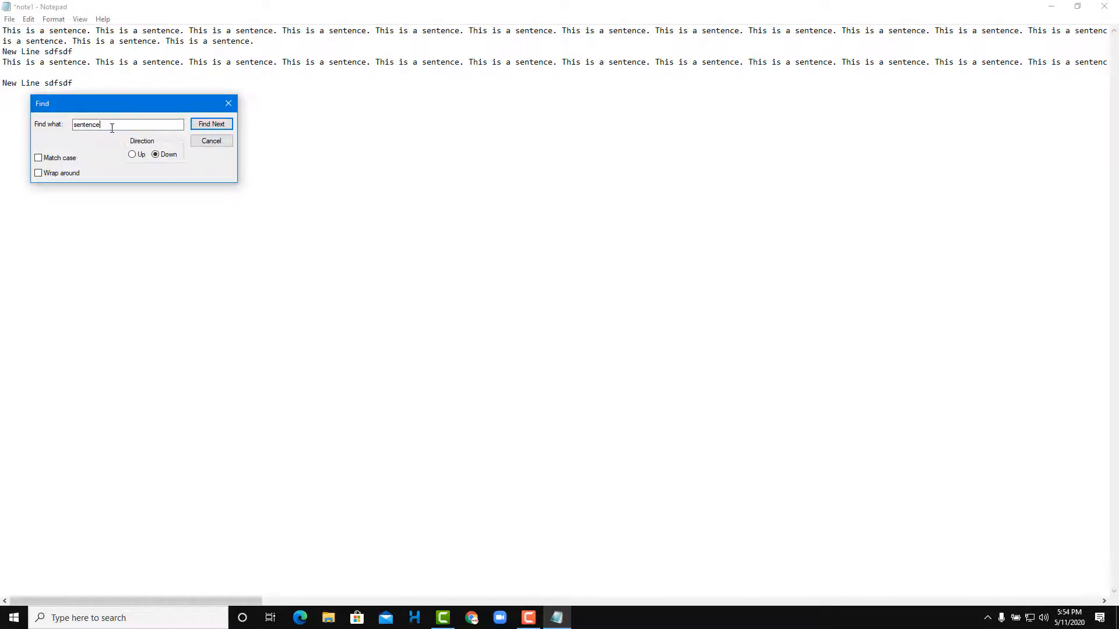
left_click(226, 127)
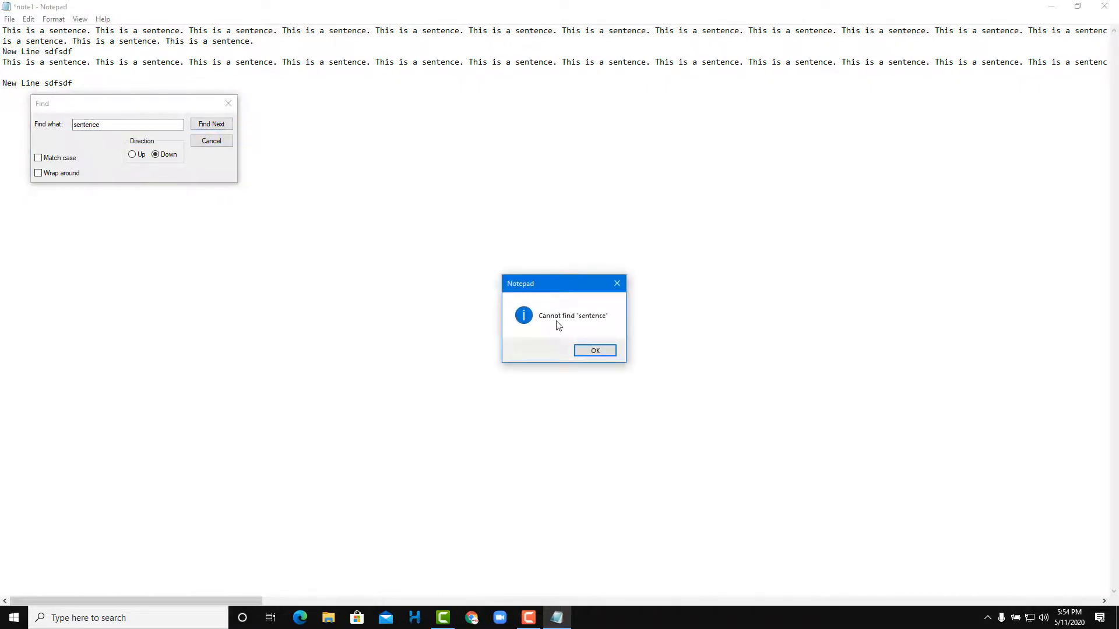
left_click(594, 350)
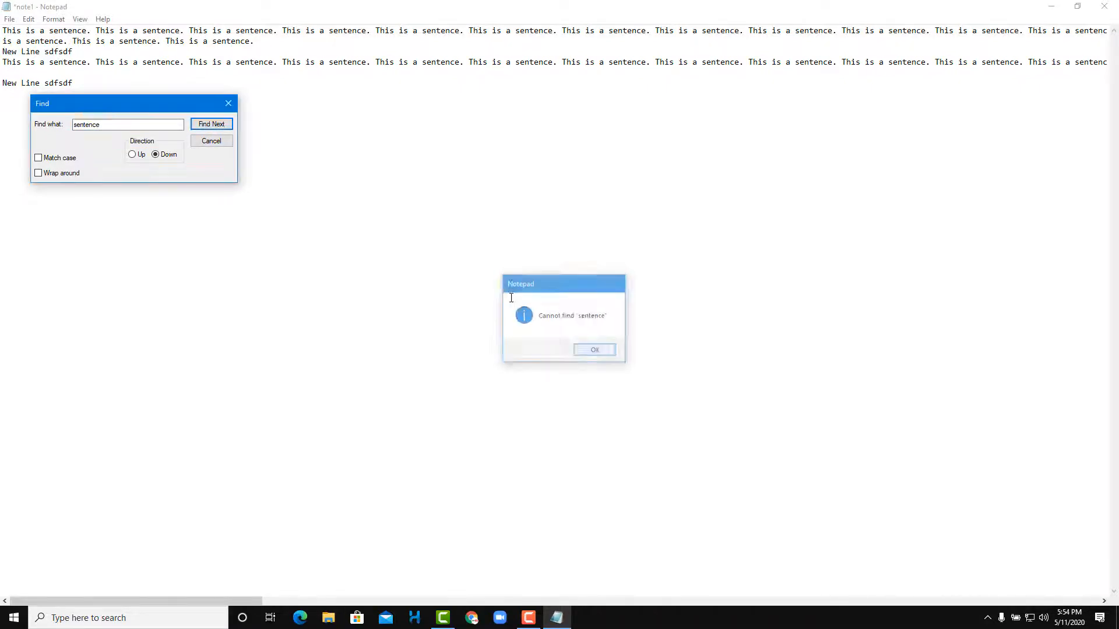
Set the search direction to Up and step back through the occurrences of "sentence"
left_click(132, 154)
left_click(210, 125)
left_click(210, 125)
left_click(210, 124)
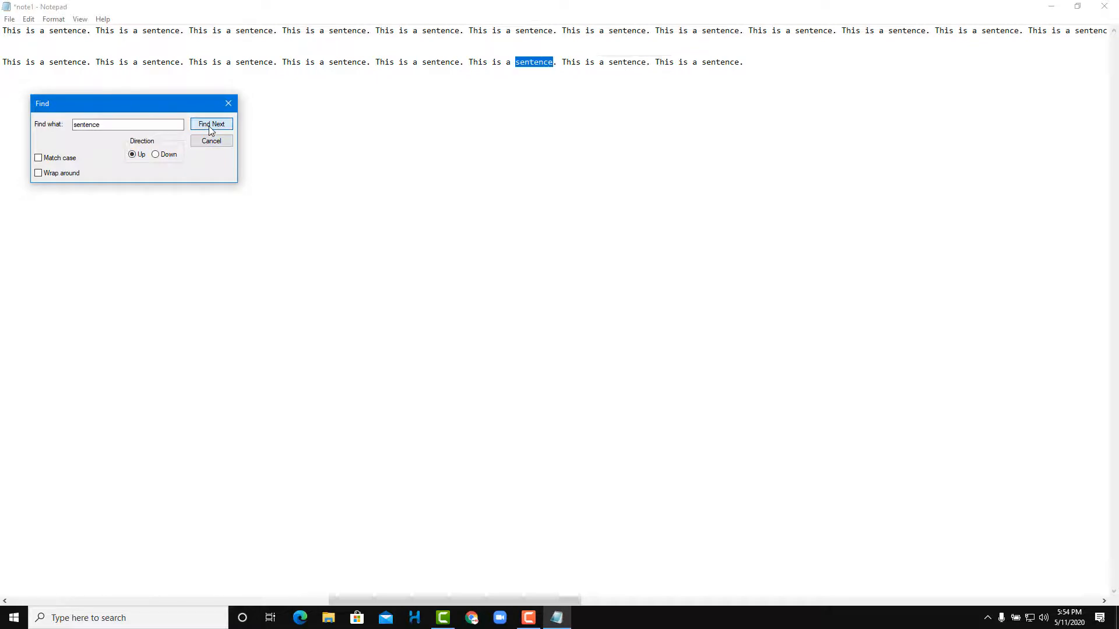
left_click(210, 125)
left_click(209, 125)
left_click(210, 124)
left_click(209, 124)
left_click(210, 124)
left_click(210, 125)
left_click(209, 126)
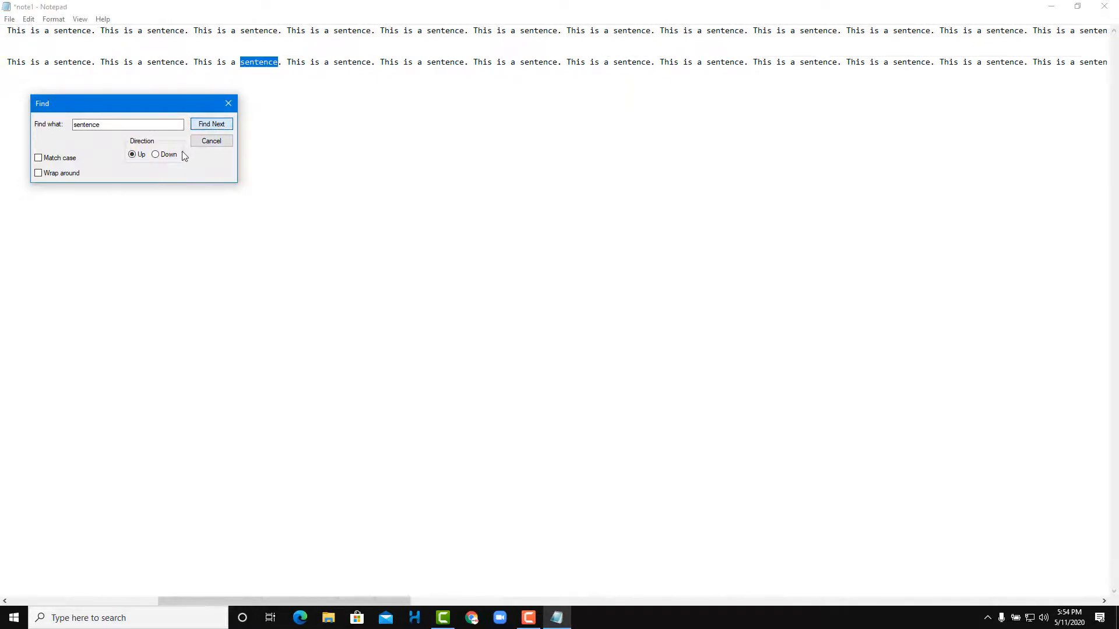
Set the search direction to Down and step forward through the occurrences of "sentence", enabling Match case for the last one
left_click(168, 155)
left_click(210, 126)
left_click(211, 126)
left_click(210, 126)
left_click(212, 126)
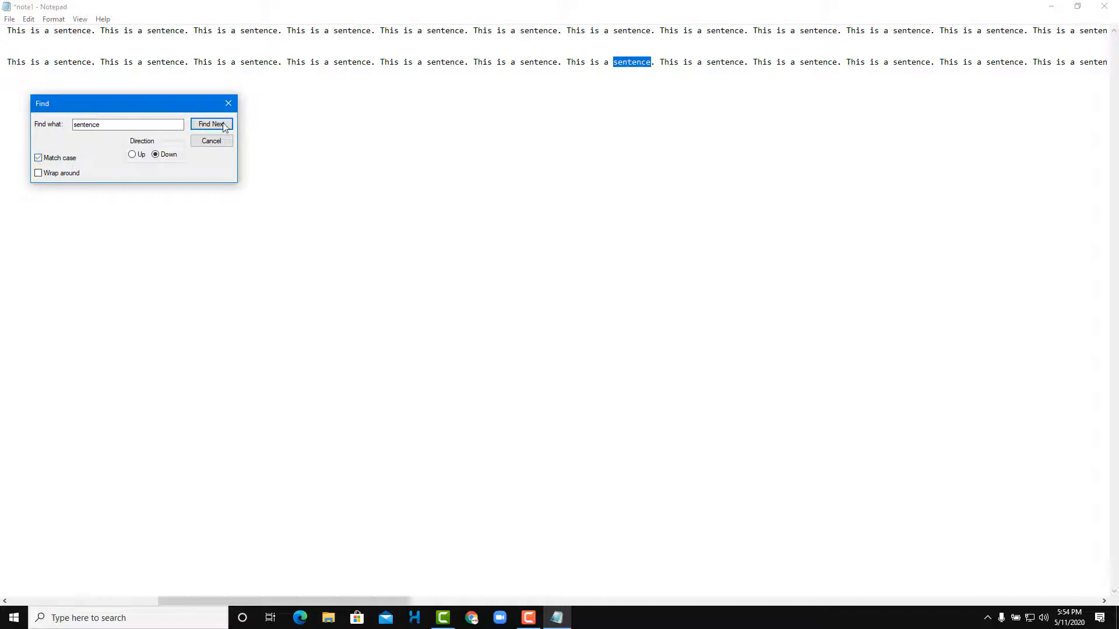
left_click(220, 126)
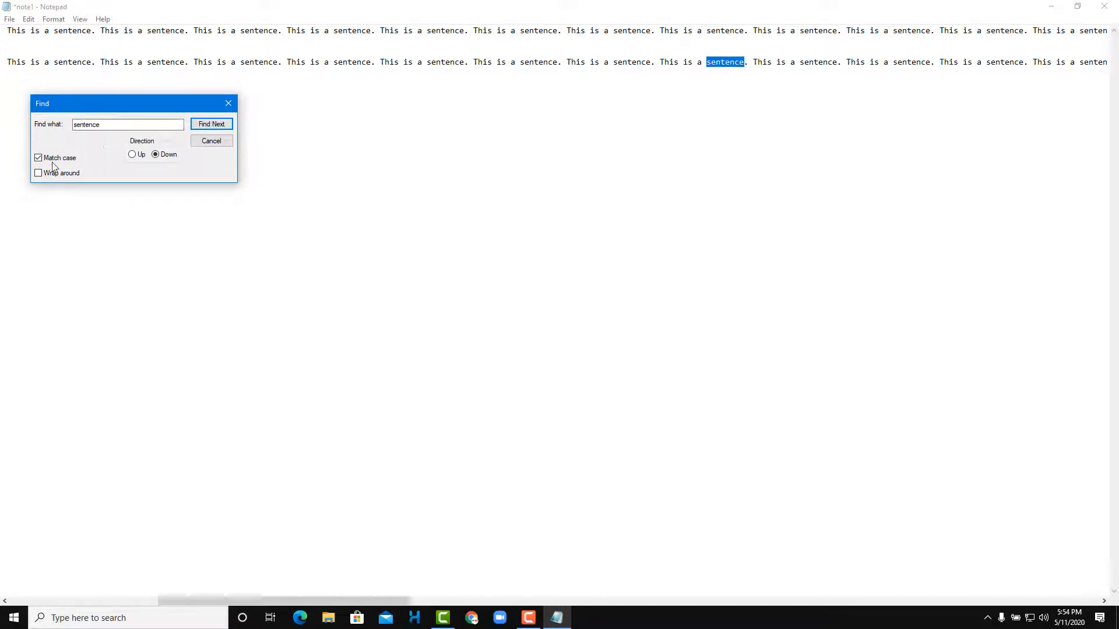
Continue the search for "sentence" with Wrap around on and Match case off, and close the search after disabling Wrap around
left_click(211, 124)
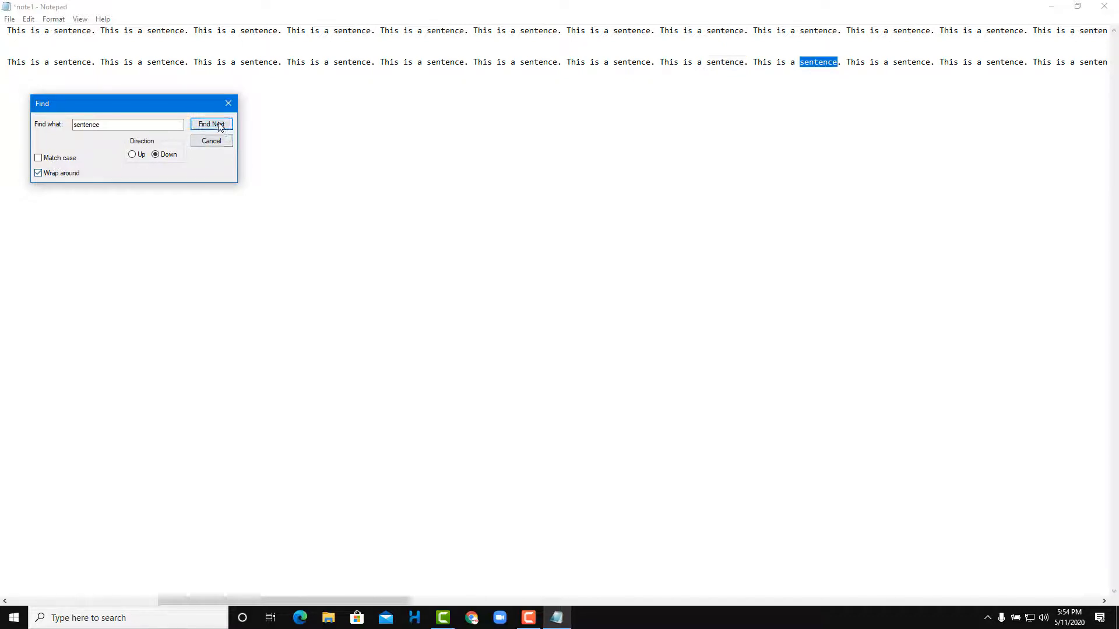
left_click(211, 123)
left_click(211, 124)
left_click(63, 175)
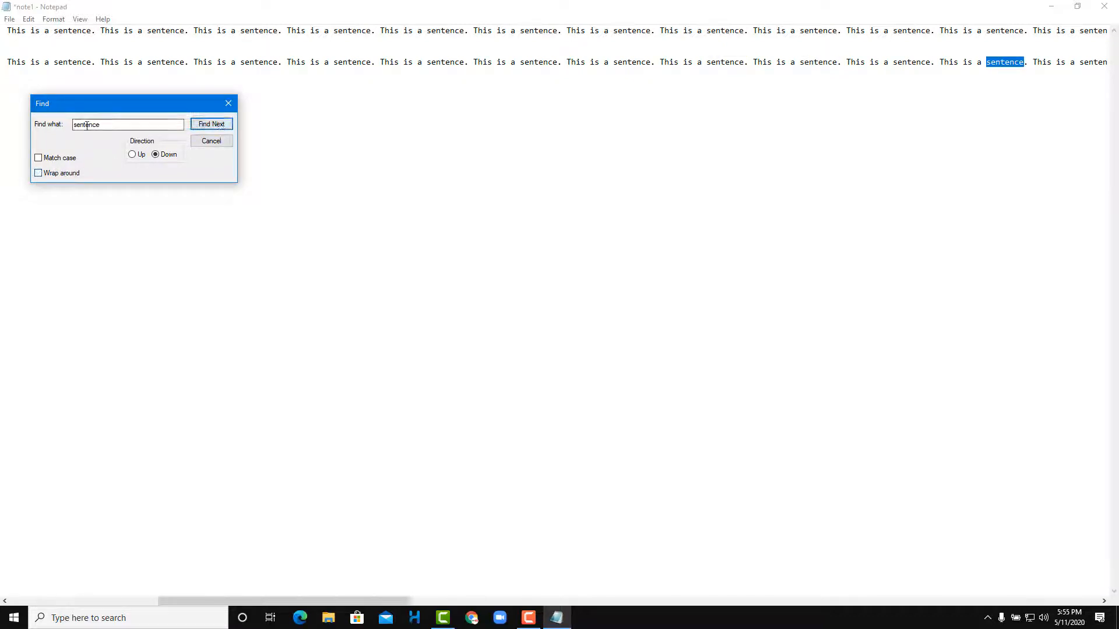
left_click(213, 141)
Place the cursor at the end of the note and repeat the last search with Find Next
left_click(56, 22)
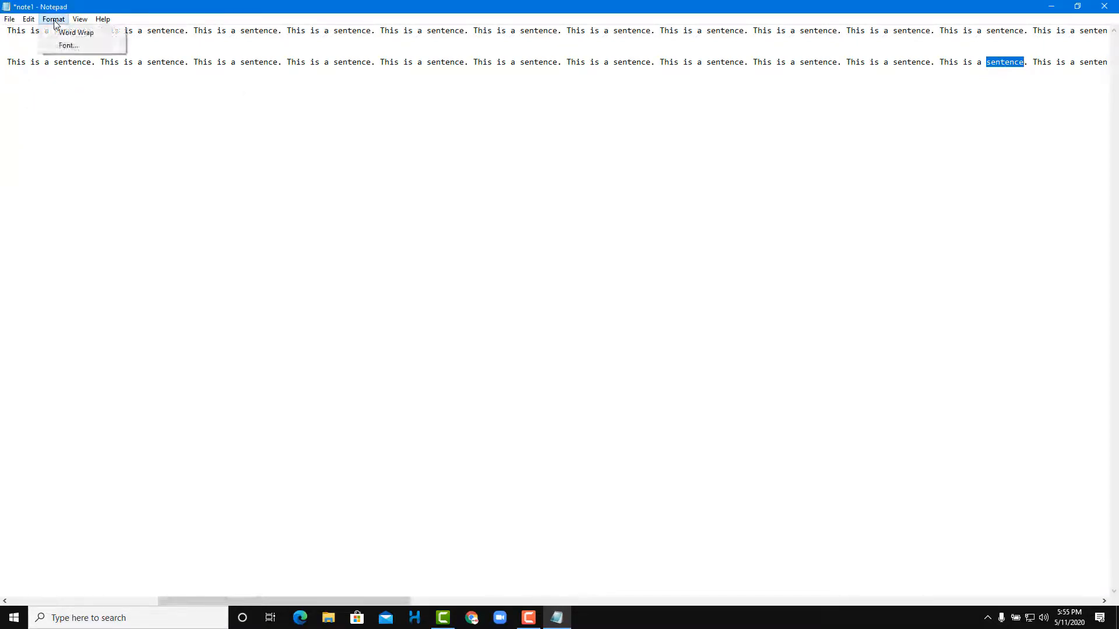
mouse_move(28, 19)
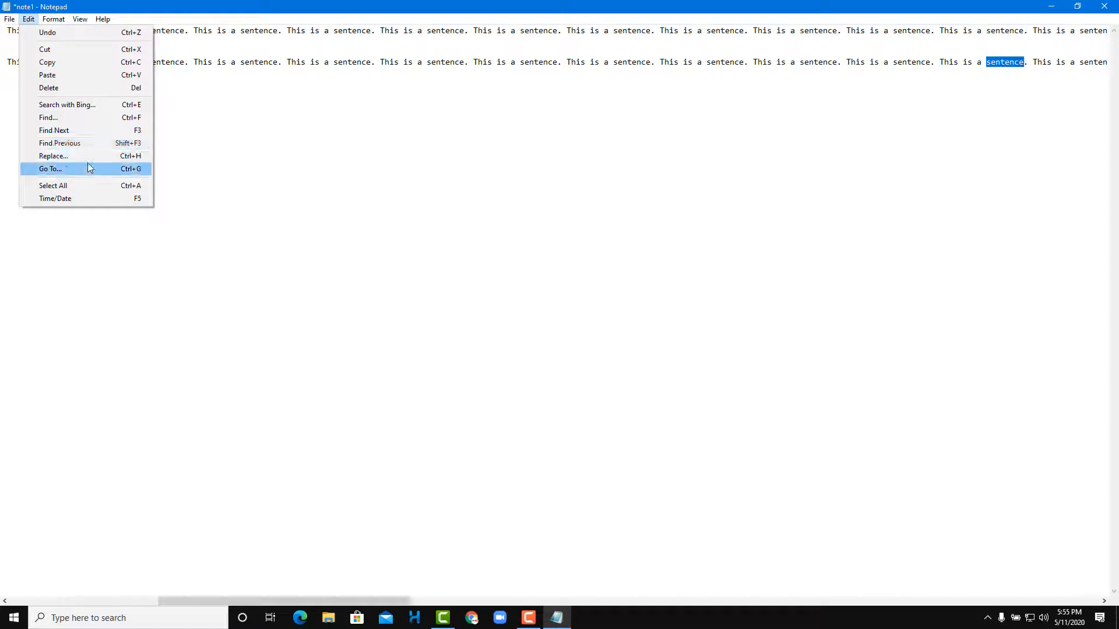
left_click(248, 135)
left_click_drag(362, 126, 3, 84)
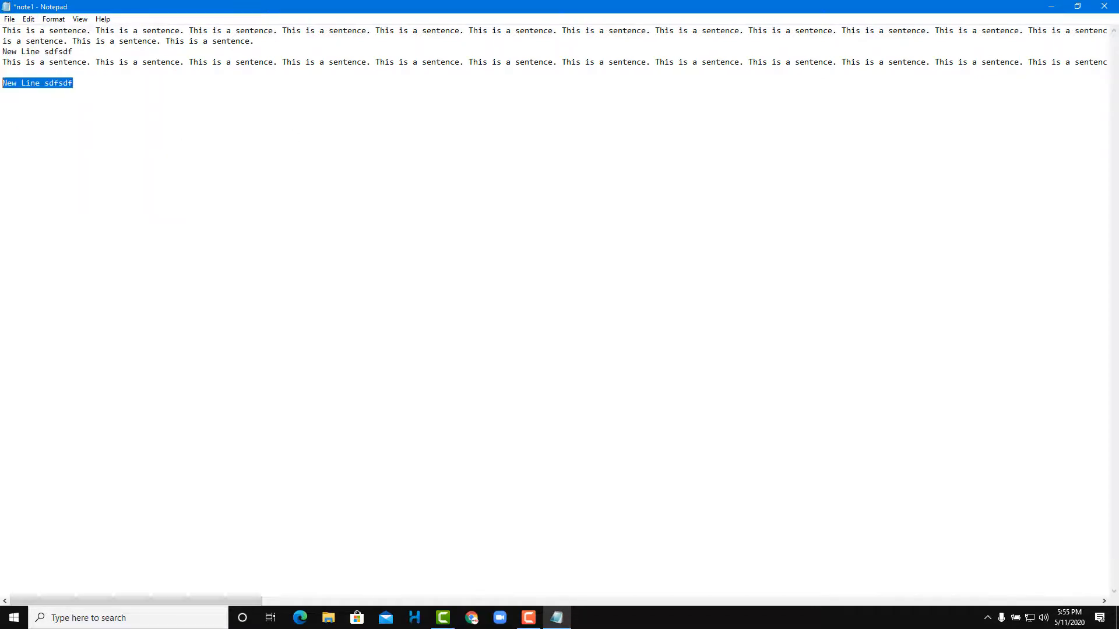
left_click(98, 108)
left_click(33, 19)
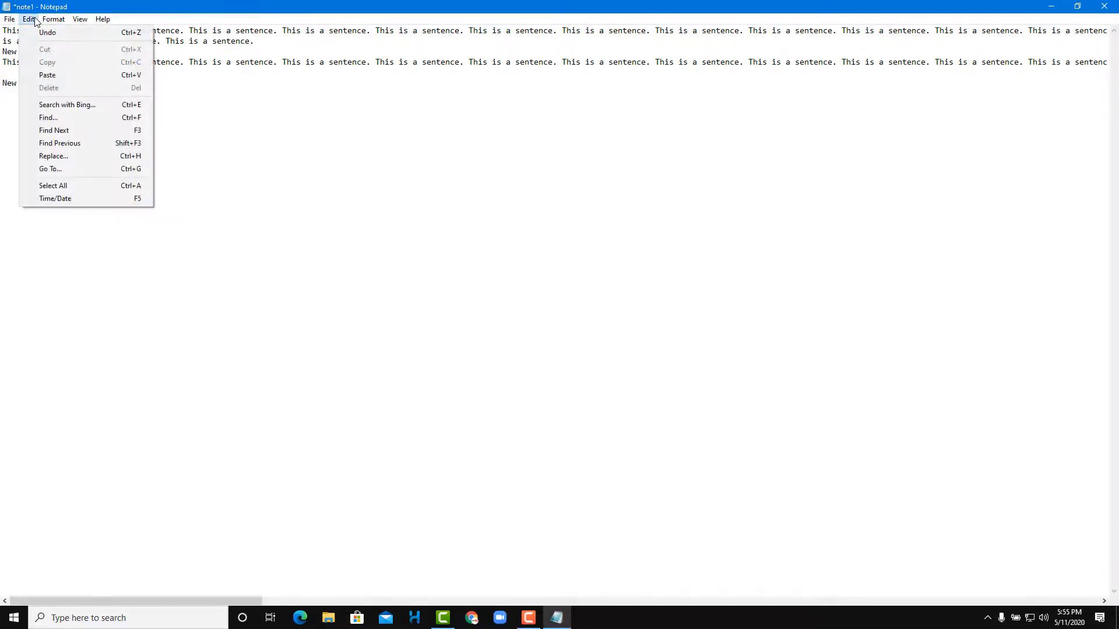
left_click(75, 132)
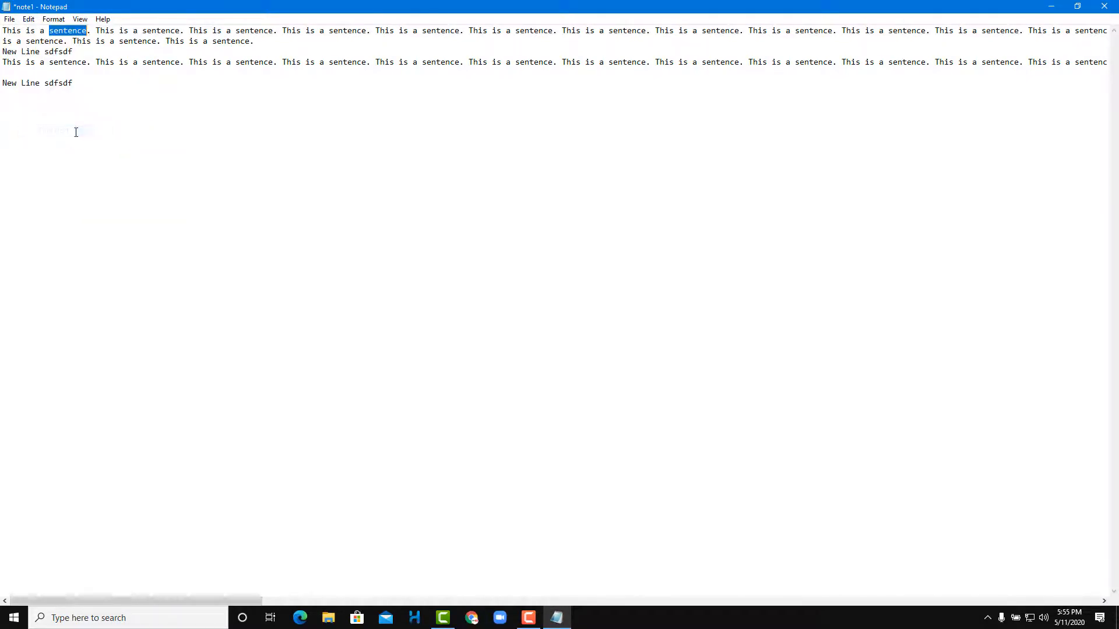
Replace all occurrences of "sentence" in the note with "paragraph"
left_click(28, 18)
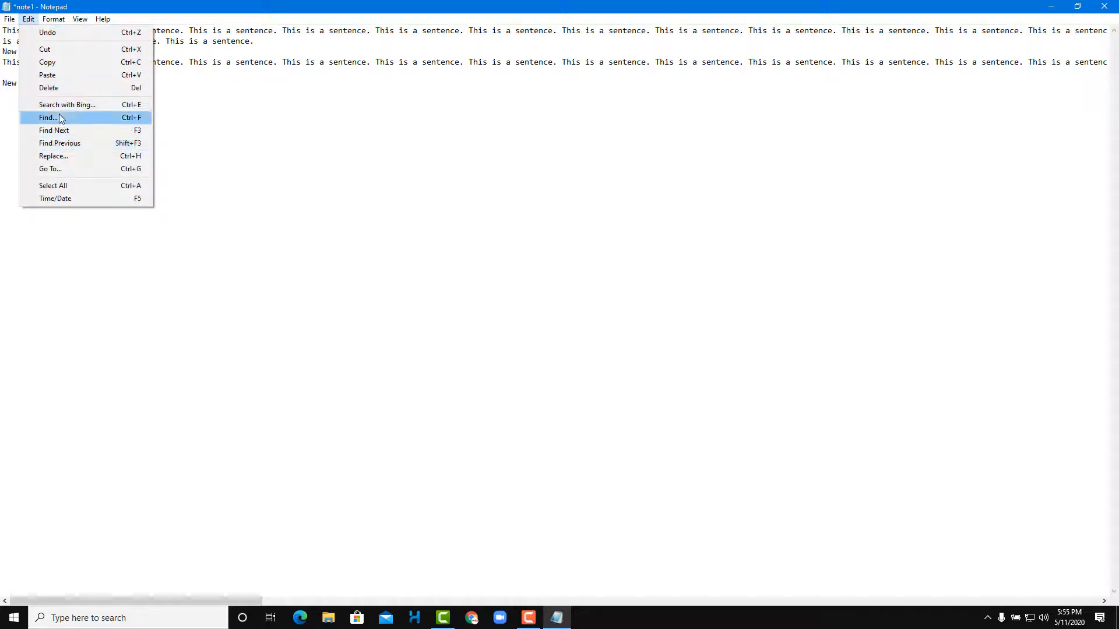
left_click(66, 157)
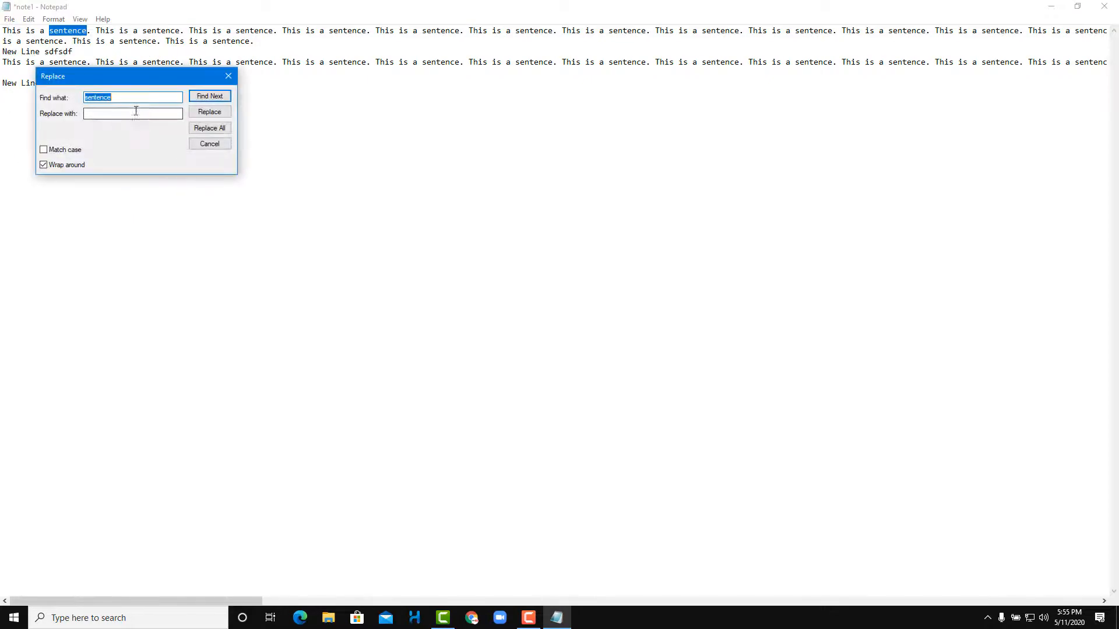
left_click(117, 113)
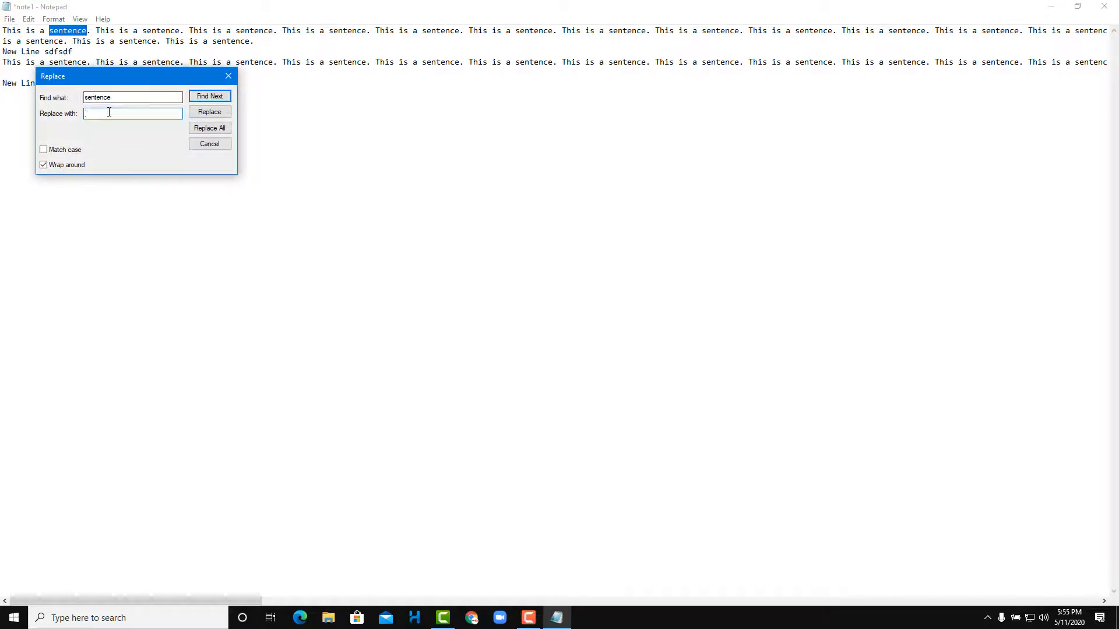
type("paragraph")
left_click(224, 128)
left_click(229, 76)
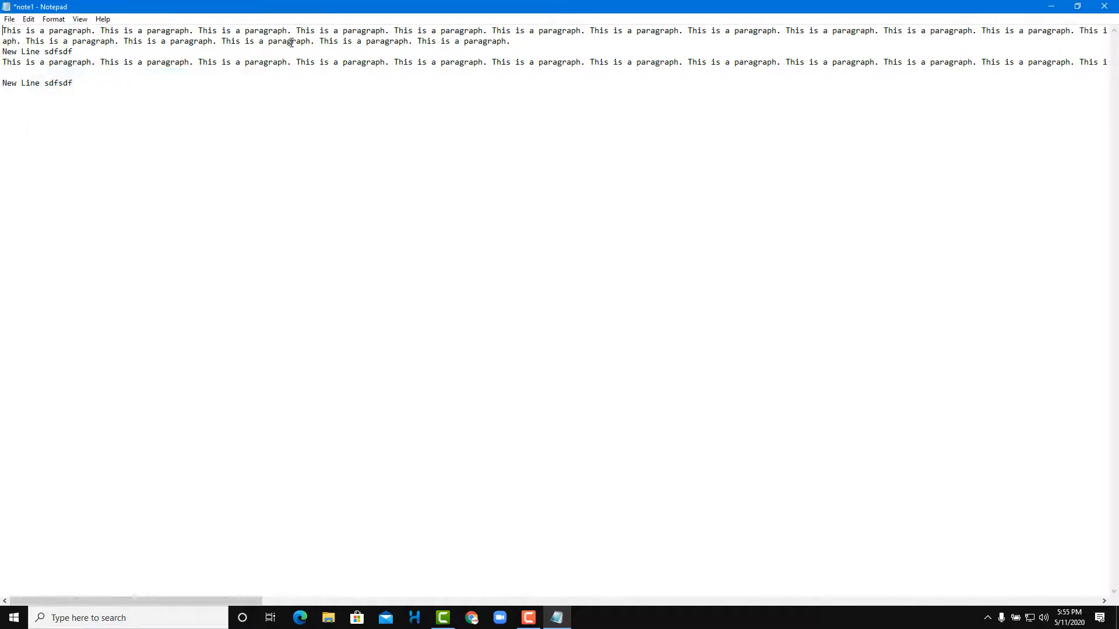
Select the whole text of the note and clear the selection
left_click(28, 19)
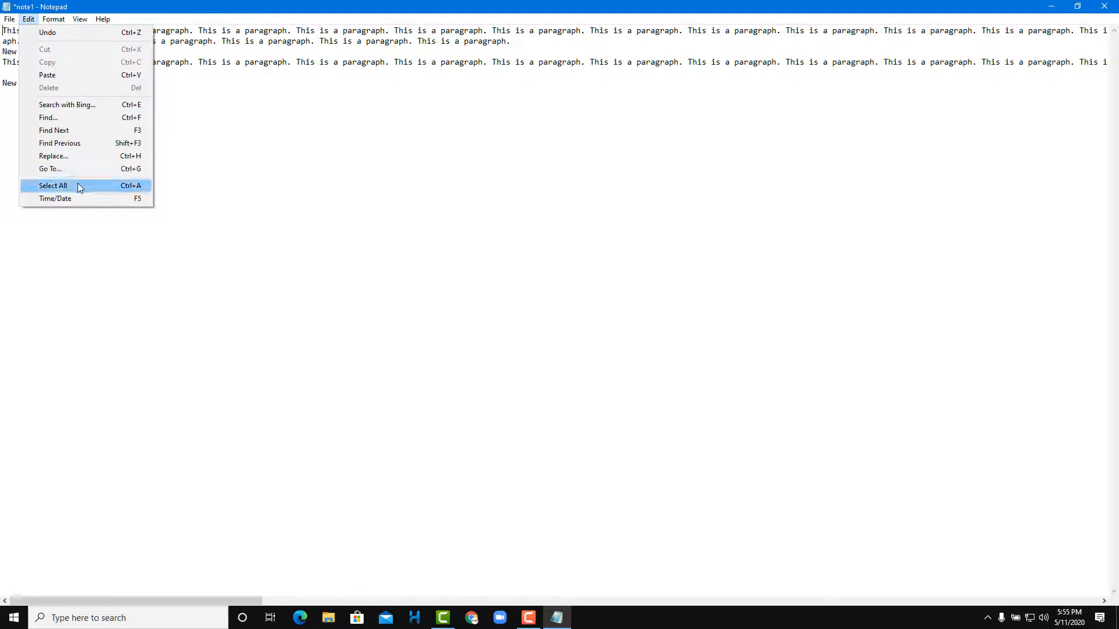
left_click(79, 185)
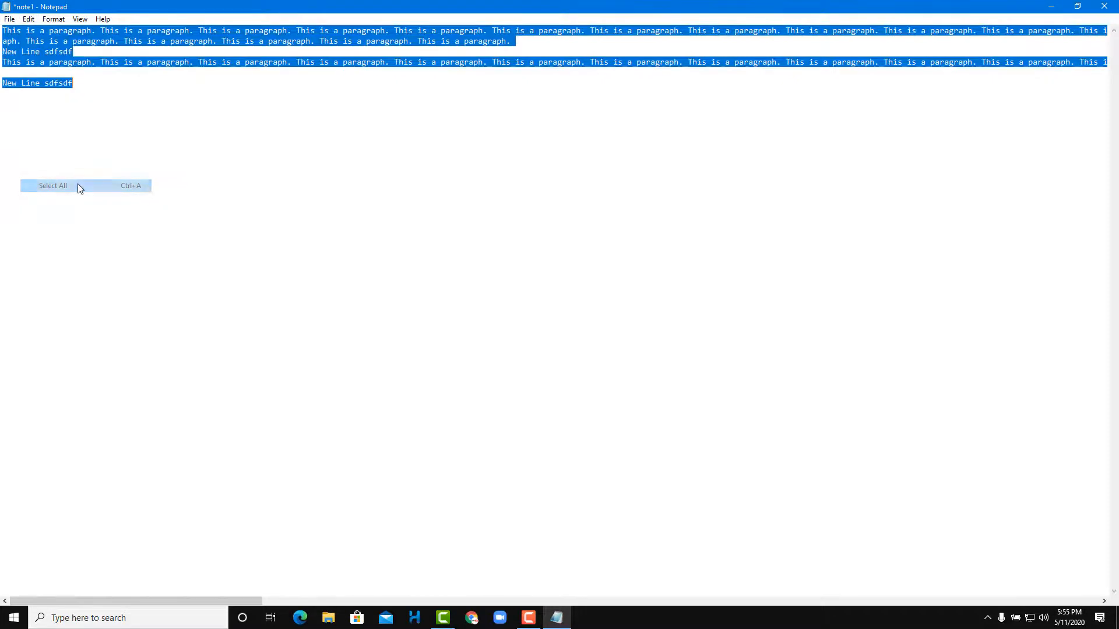
left_click(28, 19)
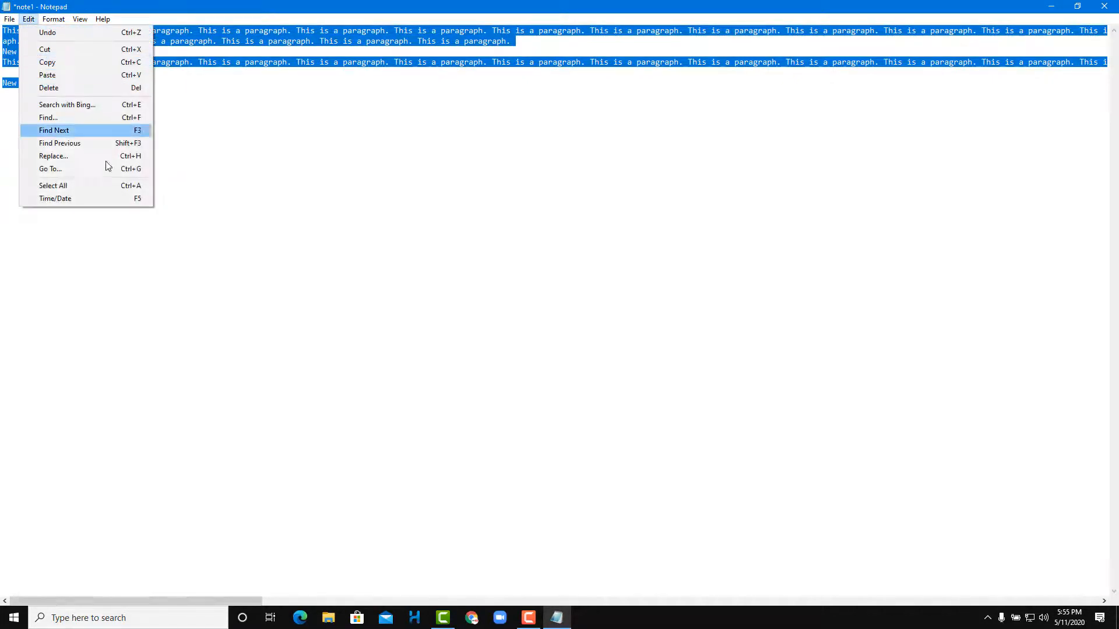
left_click(175, 110)
left_click(32, 19)
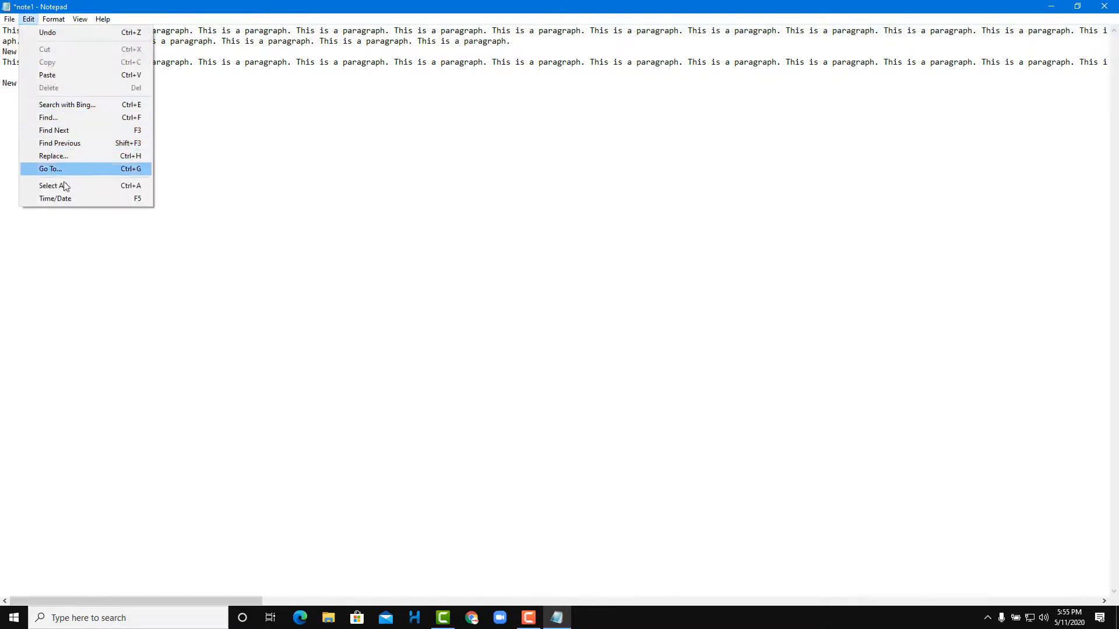
left_click(250, 148)
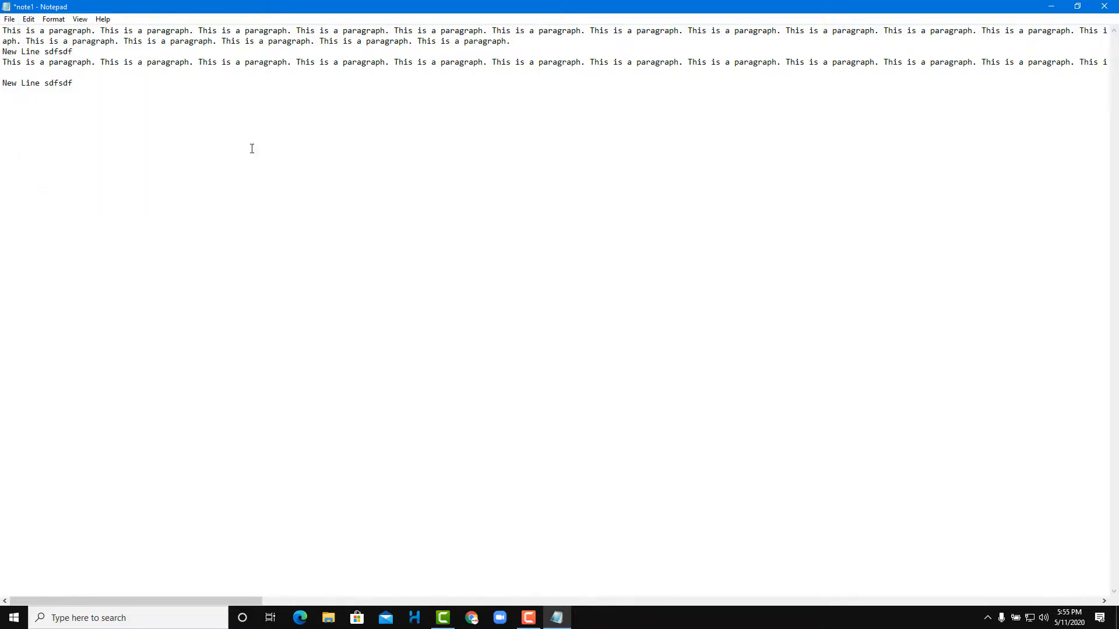
Insert the current time and date below the last "New Line sdfsdf" line of the note
left_click(54, 19)
mouse_move(28, 18)
left_click(63, 198)
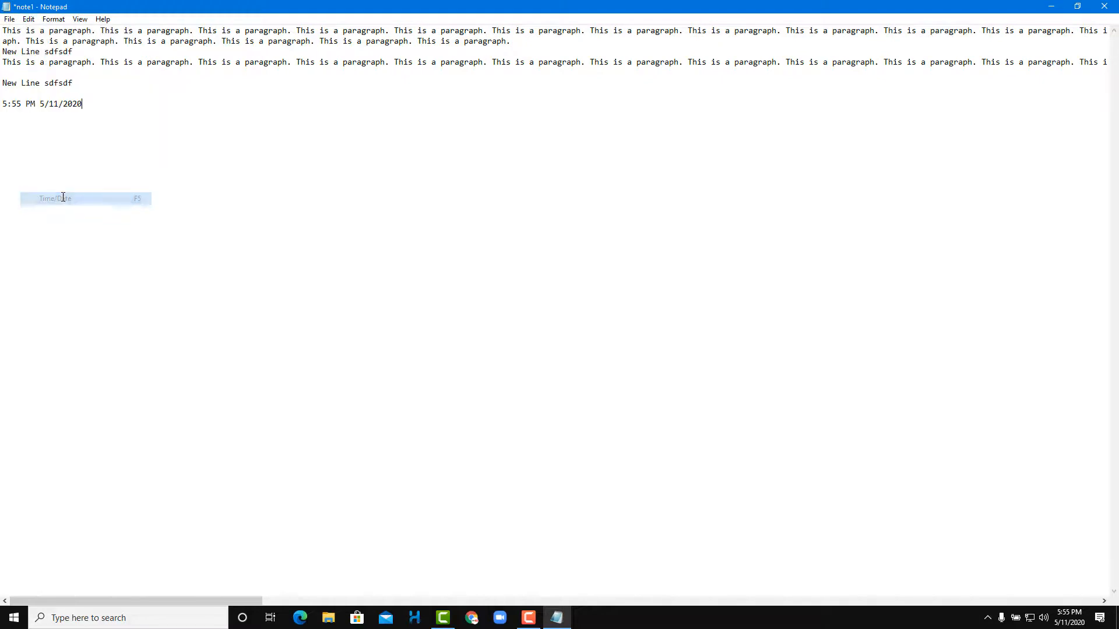
left_click_drag(192, 125, 22, 105)
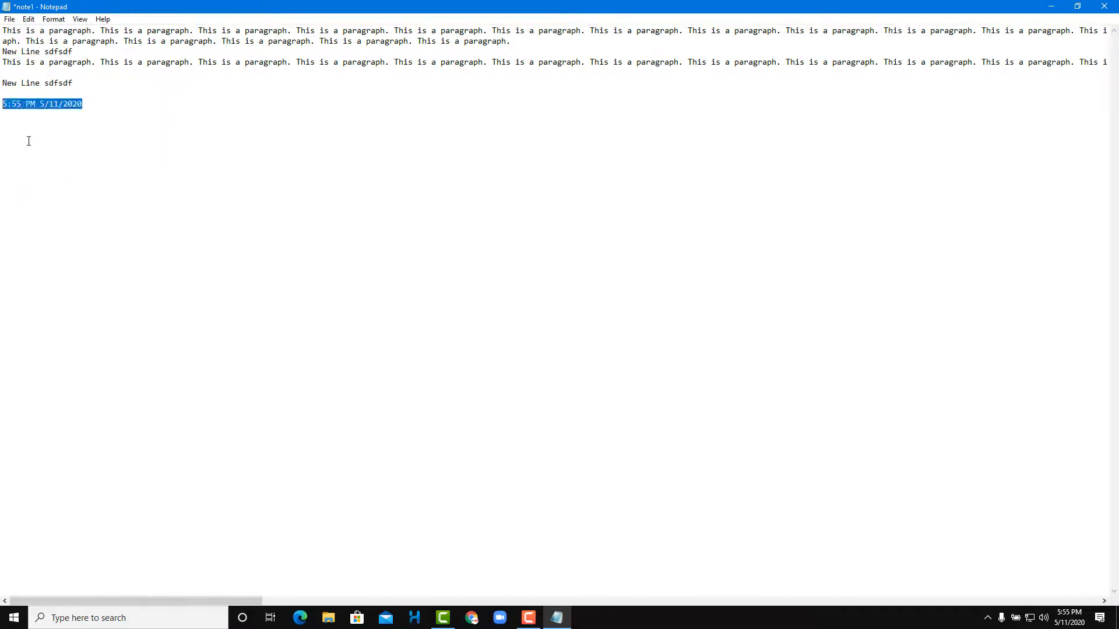
left_click(84, 140)
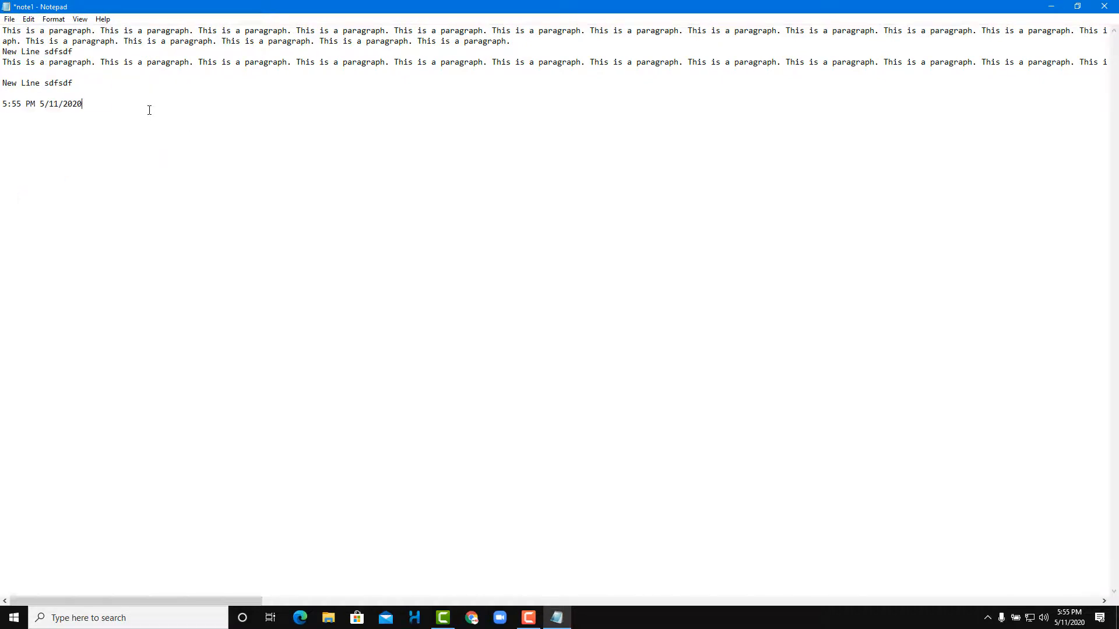
left_click(28, 19)
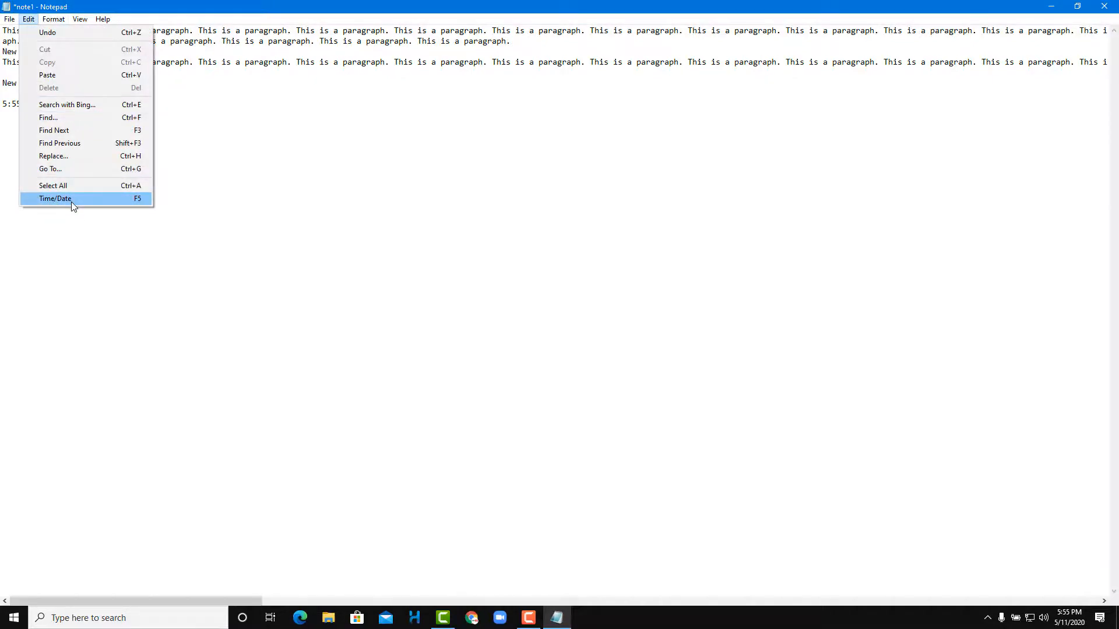
mouse_move(44, 18)
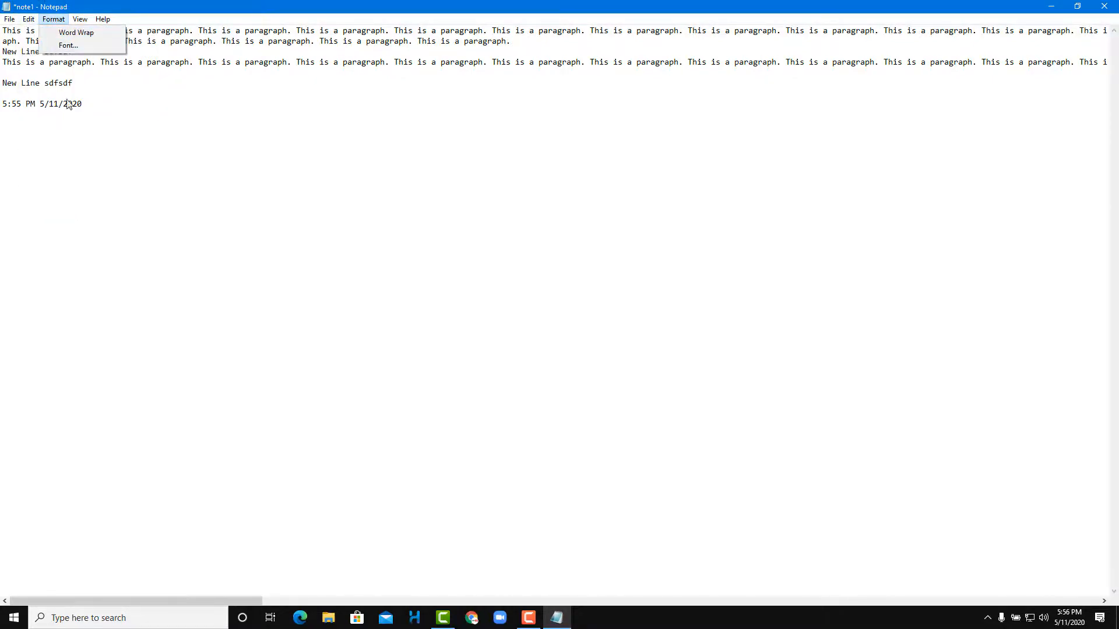
left_click(228, 136)
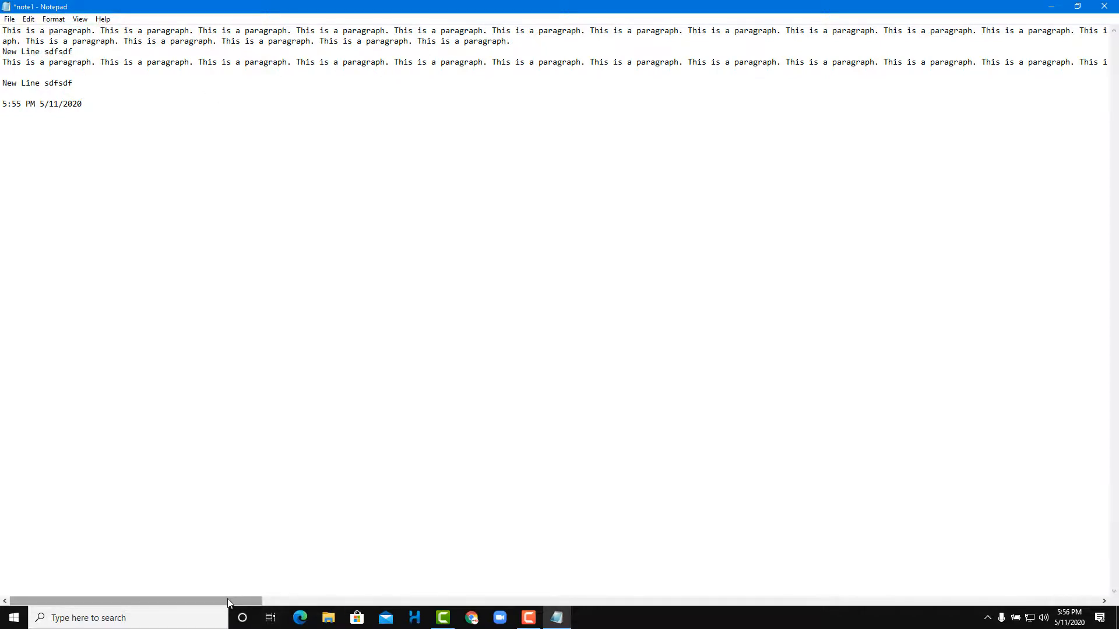
Turn on Word Wrap so the note's long lines fit within the window
left_click_drag(227, 600, 1028, 582)
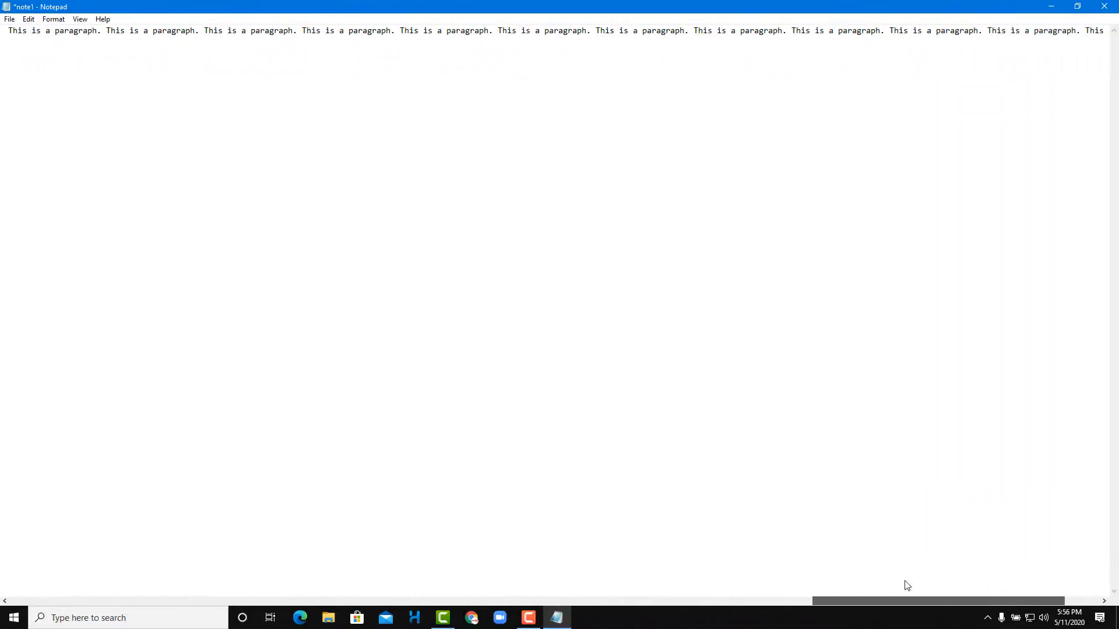
left_click_drag(906, 585, 14, 617)
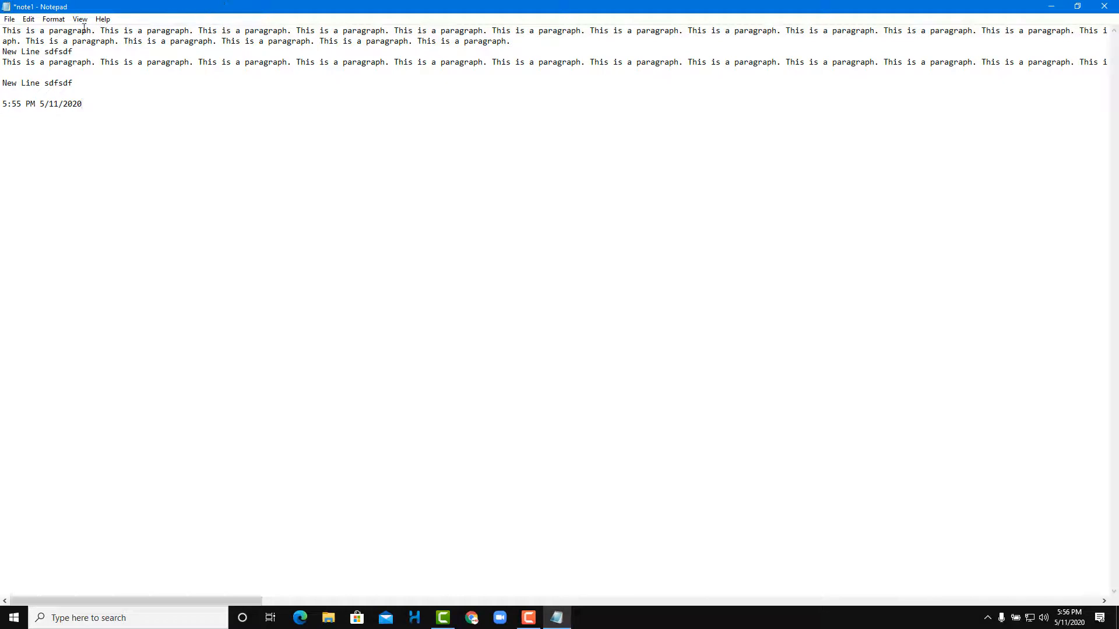
left_click(53, 21)
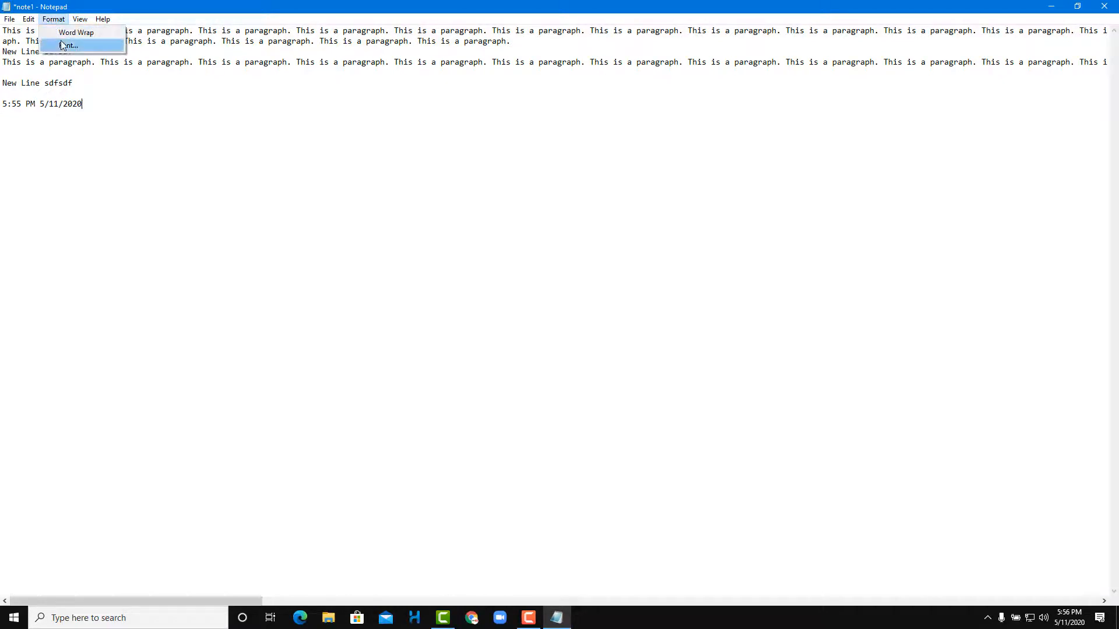
left_click(69, 34)
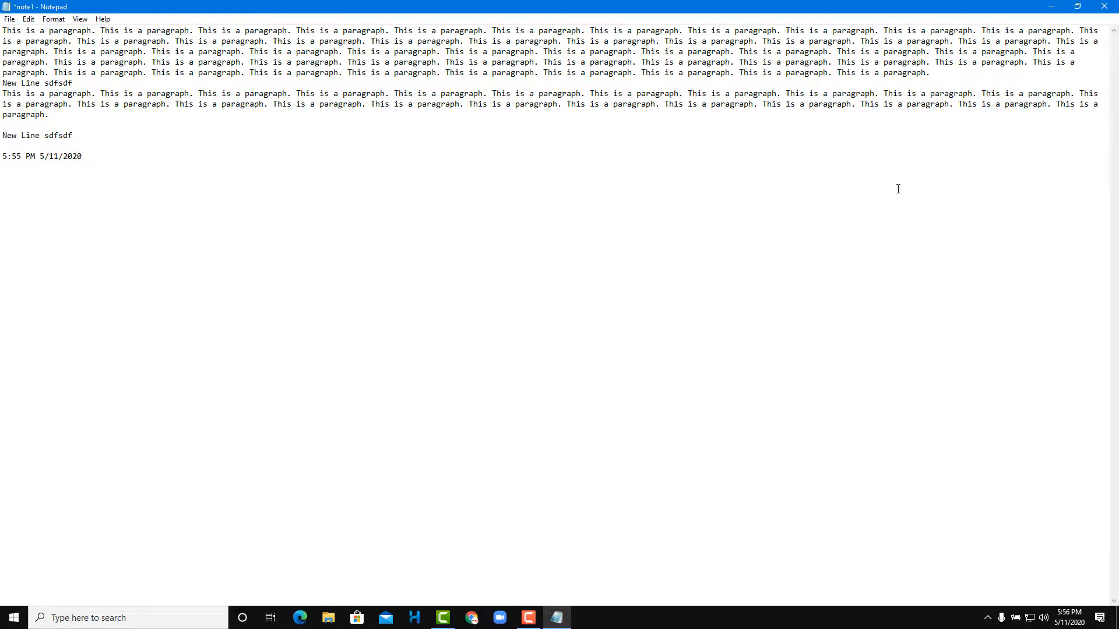
Restore the window to a smaller size, widen it to check the text wrapping, and maximize it again
left_click_drag(940, 5, 758, 65)
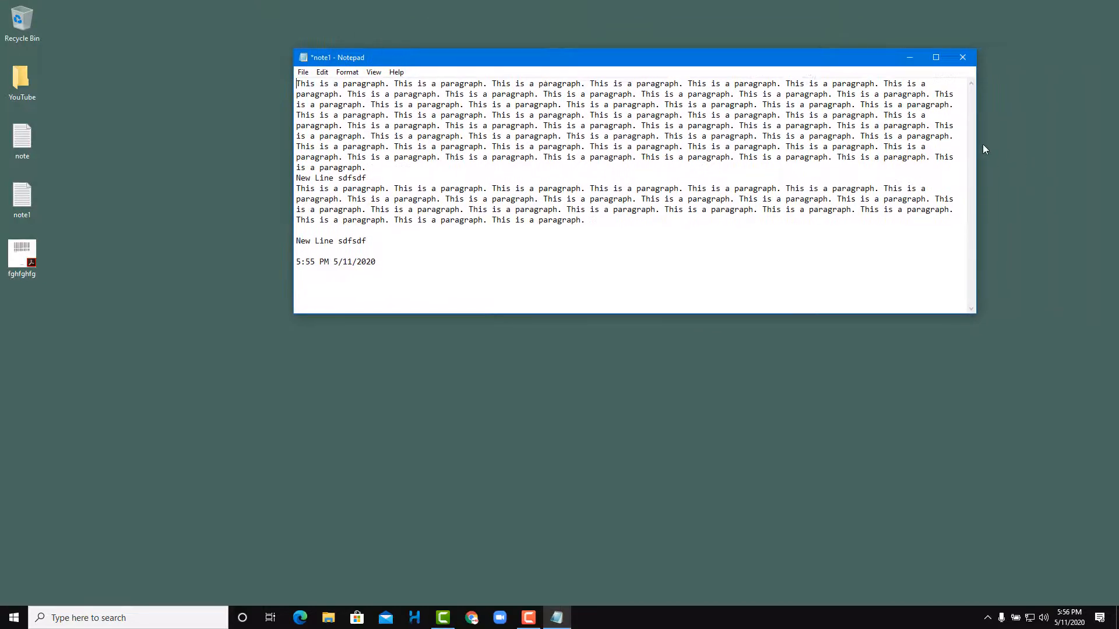
left_click_drag(956, 148, 1026, 139)
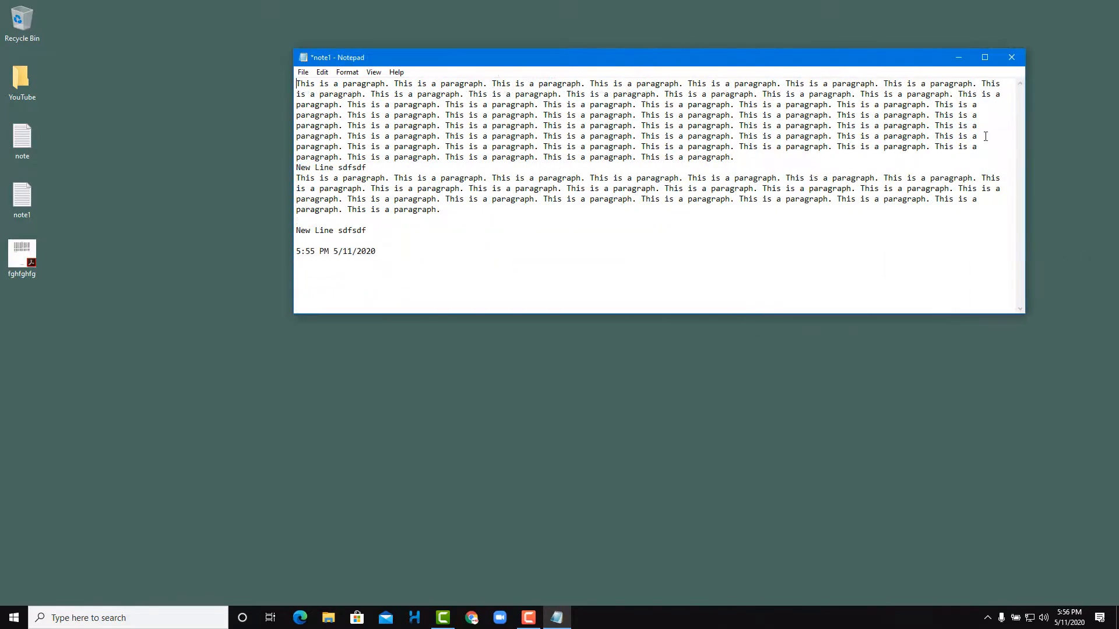
left_click(984, 57)
Turn off Word Wrap for the note
left_click(56, 22)
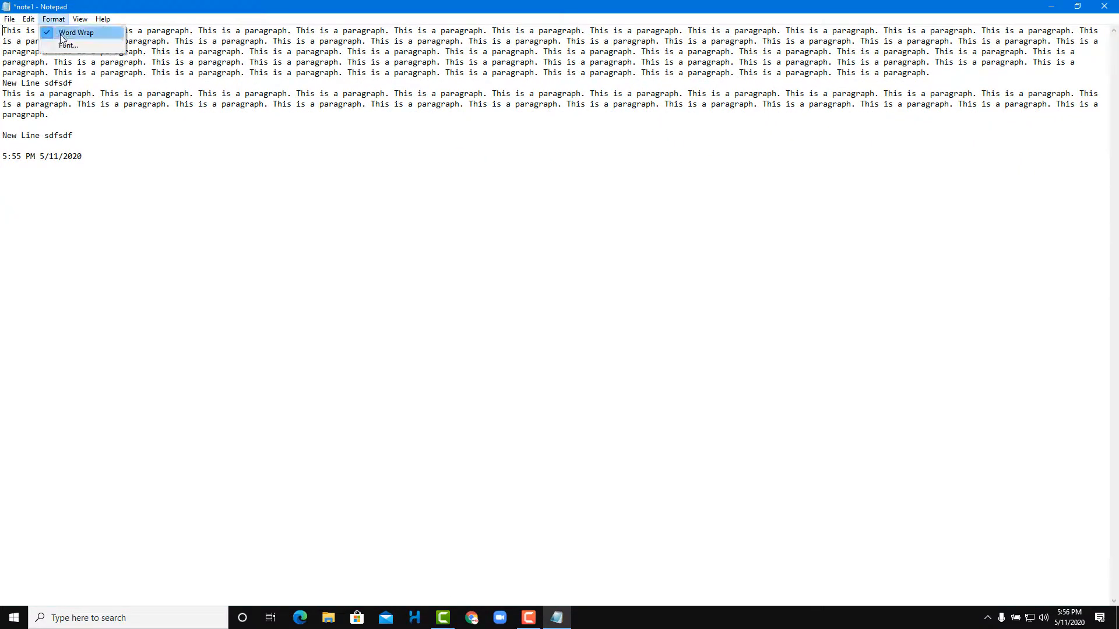
left_click(64, 33)
Choose the Myriad Pro font in Semibold style at size 22 for the note
left_click(55, 20)
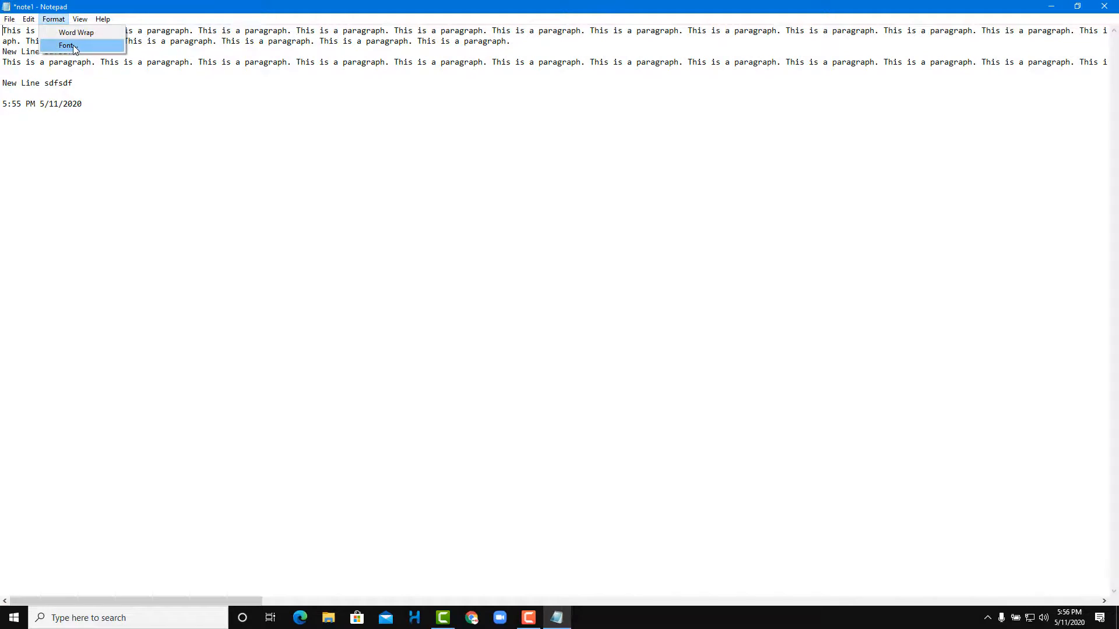
left_click(72, 45)
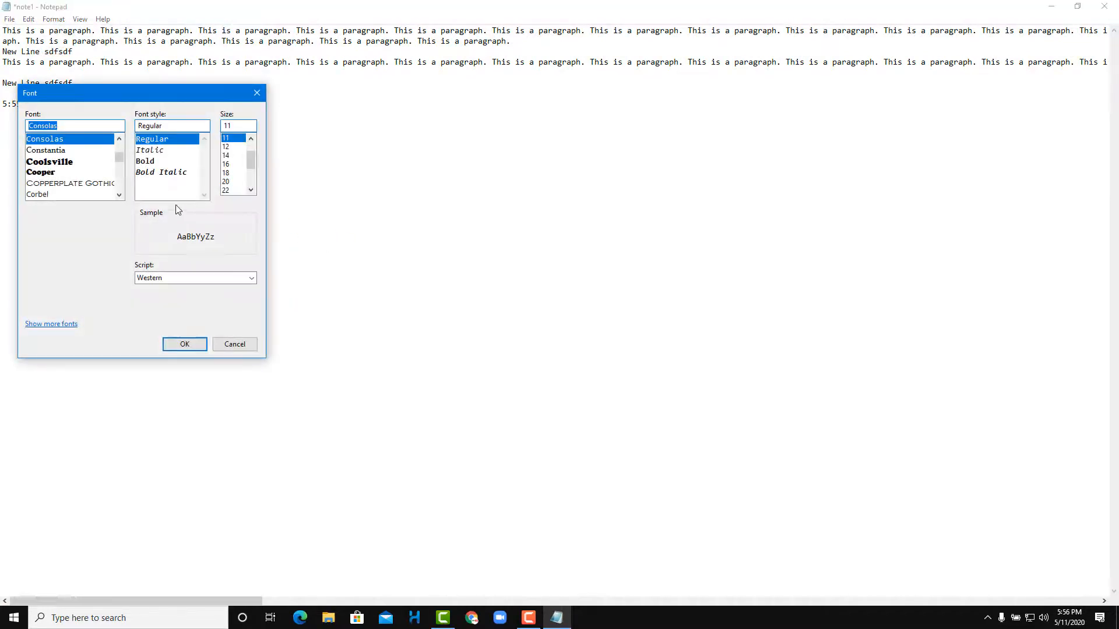
left_click(104, 163)
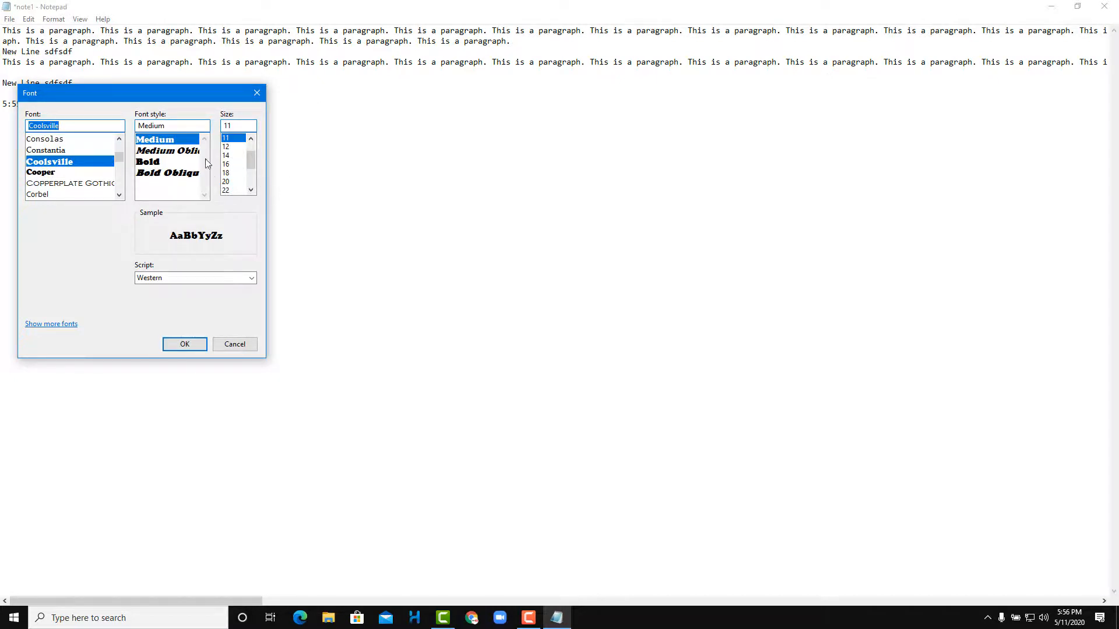
scroll(76, 176, "down", 3)
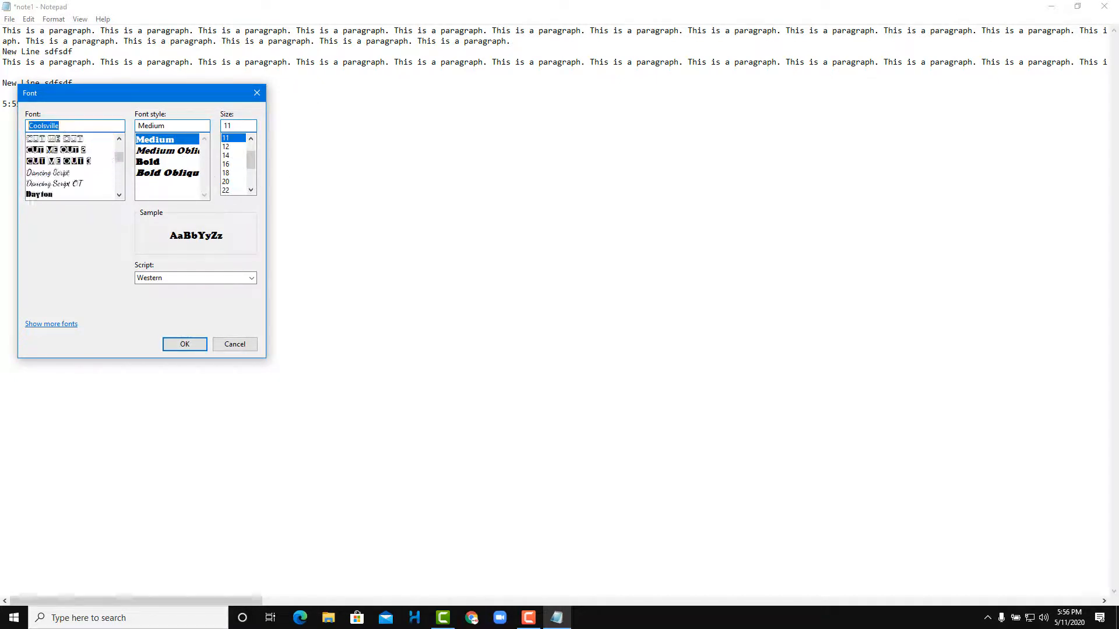
type("Myriad")
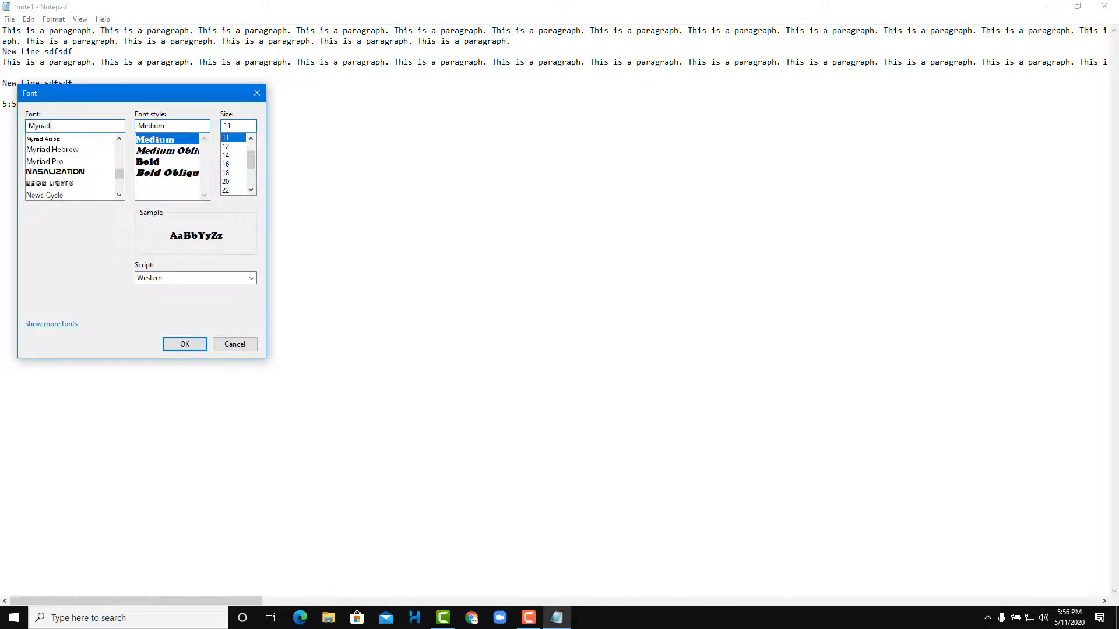
left_click(78, 161)
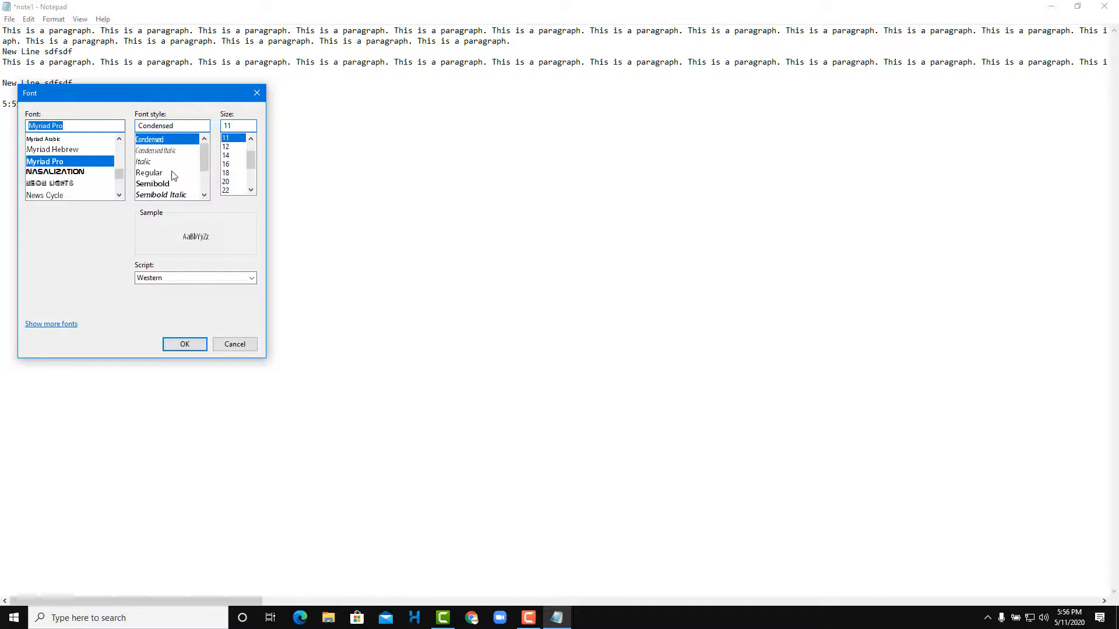
left_click(166, 185)
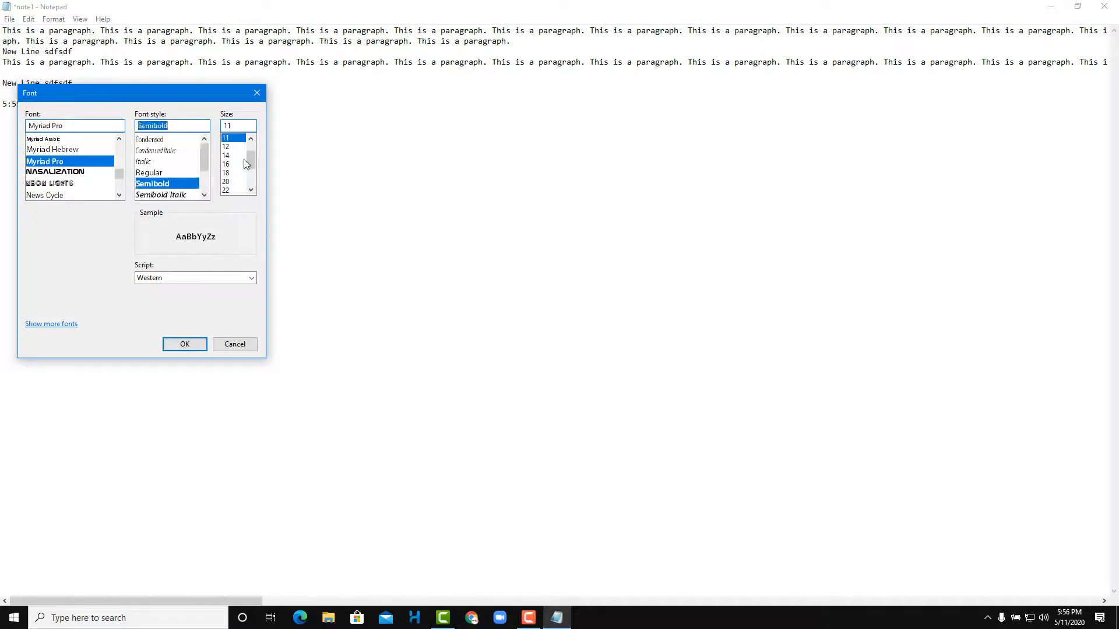
scroll(239, 173, "down", 1)
scroll(237, 173, "down", 1)
scroll(236, 181, "up", 3)
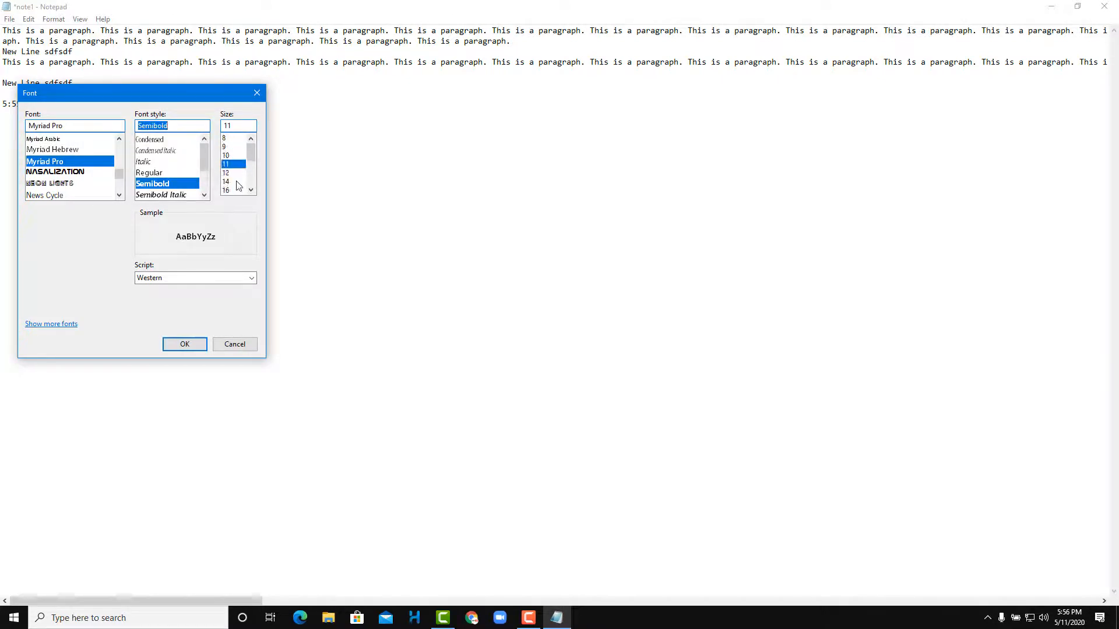
left_click(232, 190)
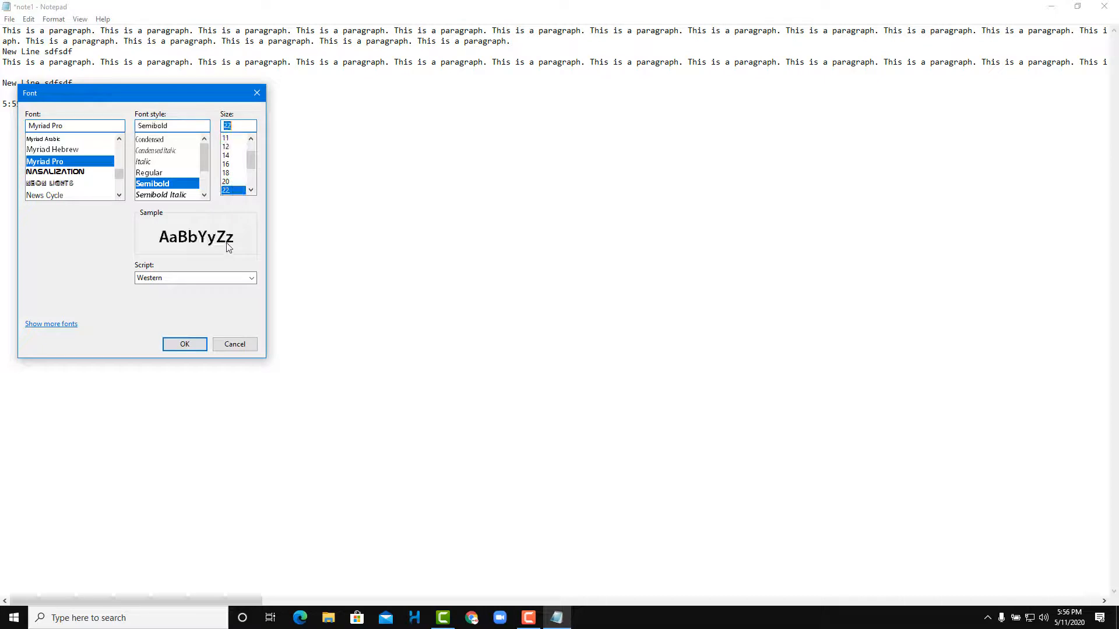
Try the Central European script before returning to Western, and view the system's additional fonts page in Settings
left_click(223, 277)
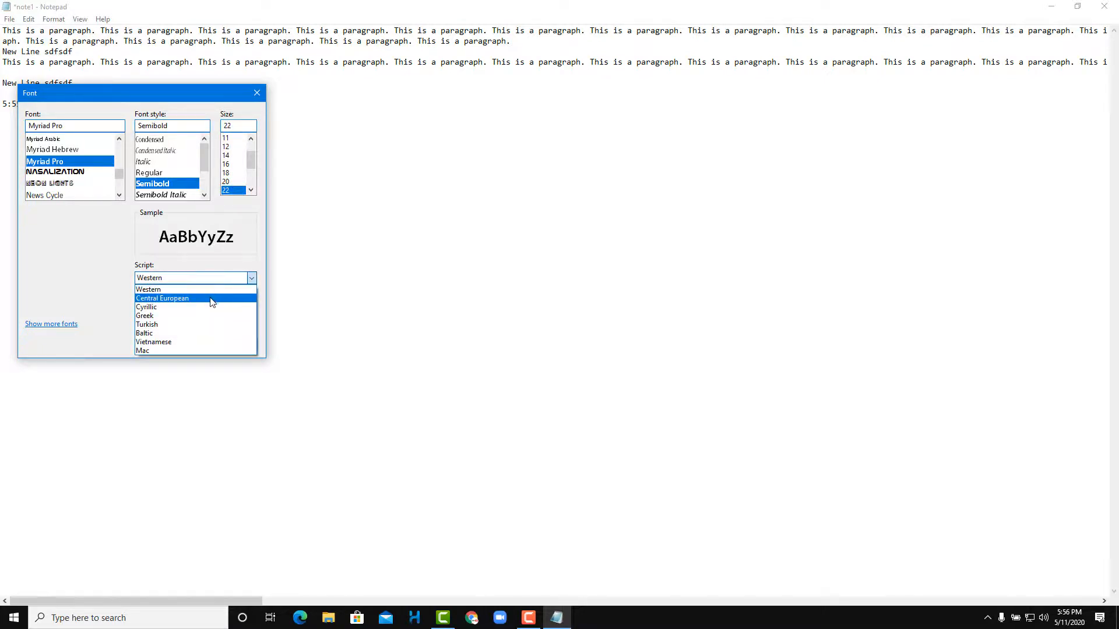
left_click(211, 297)
left_click(211, 278)
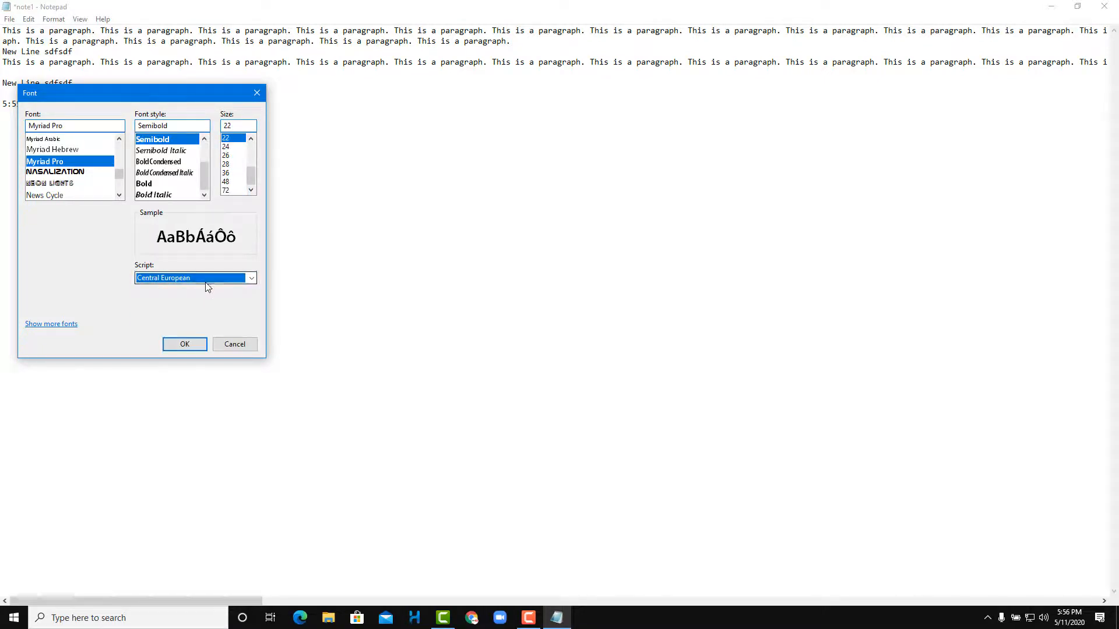
left_click(204, 289)
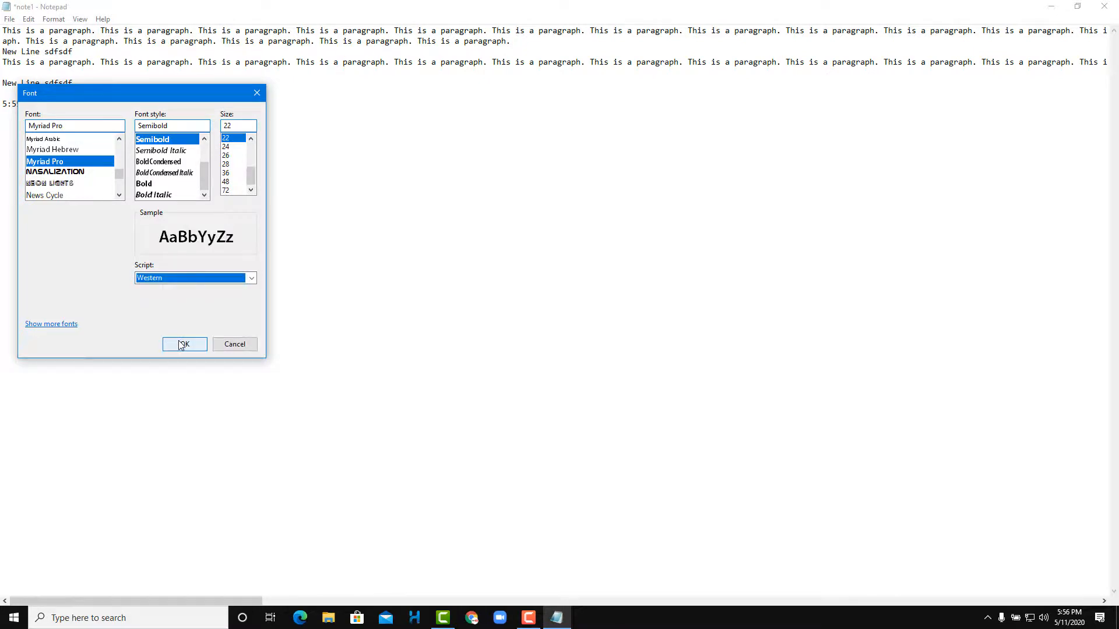
left_click(67, 326)
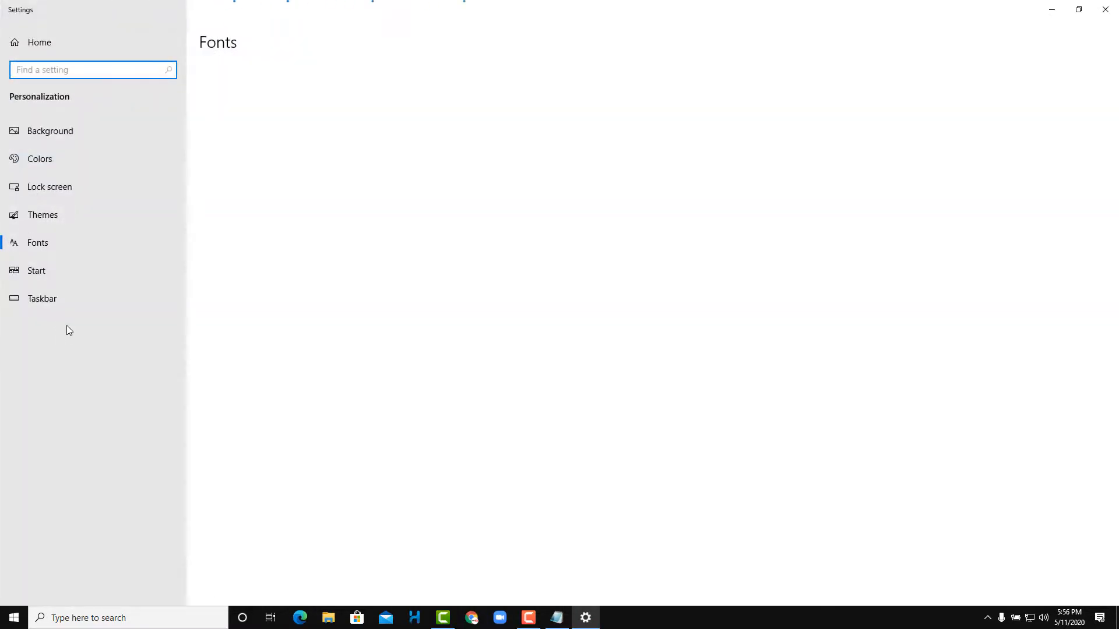
left_click(1103, 17)
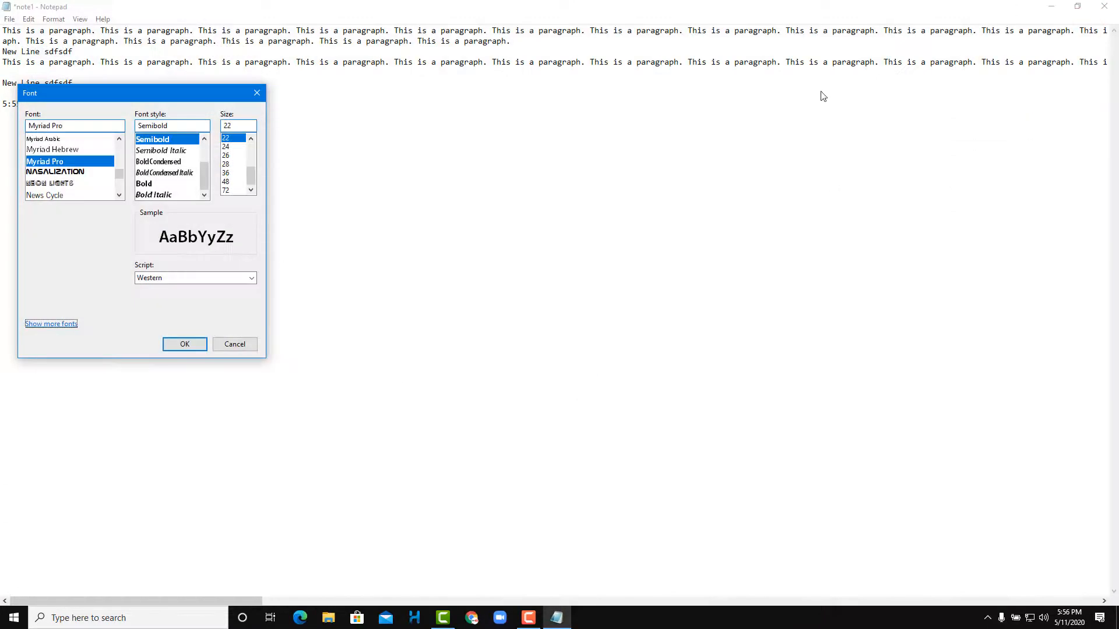
Apply the chosen font settings to the note and turn Word Wrap on
left_click(185, 344)
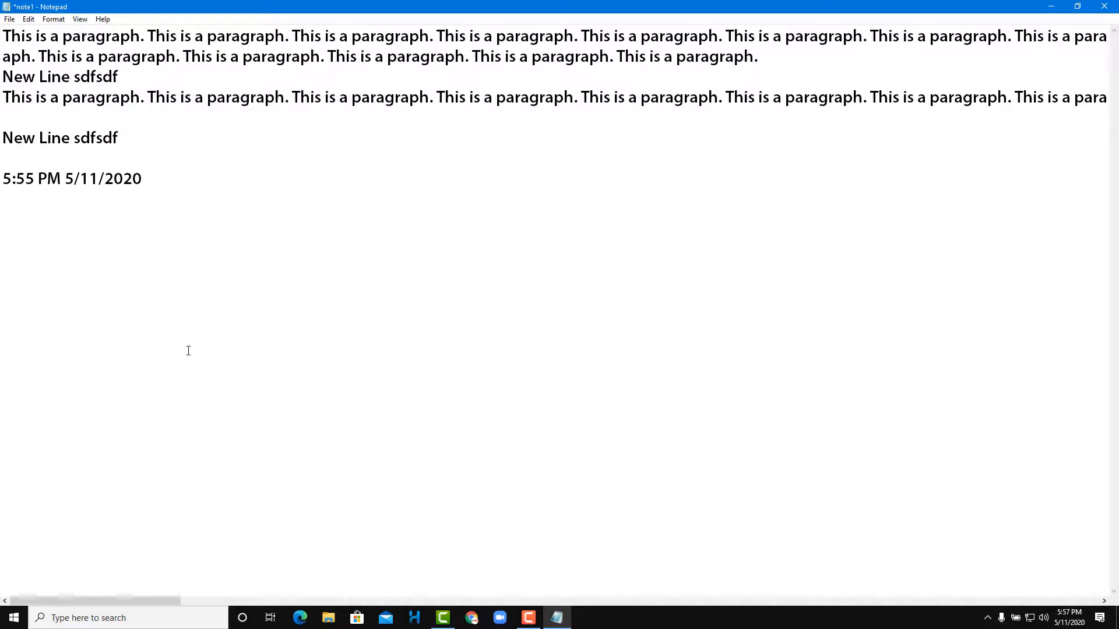
left_click(53, 19)
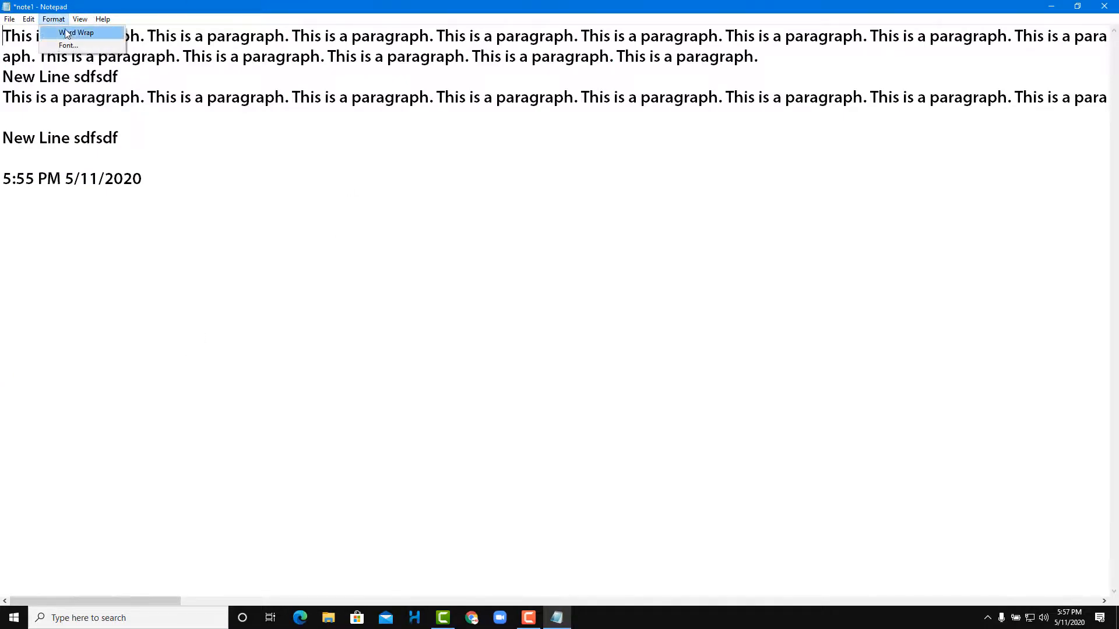
left_click(64, 31)
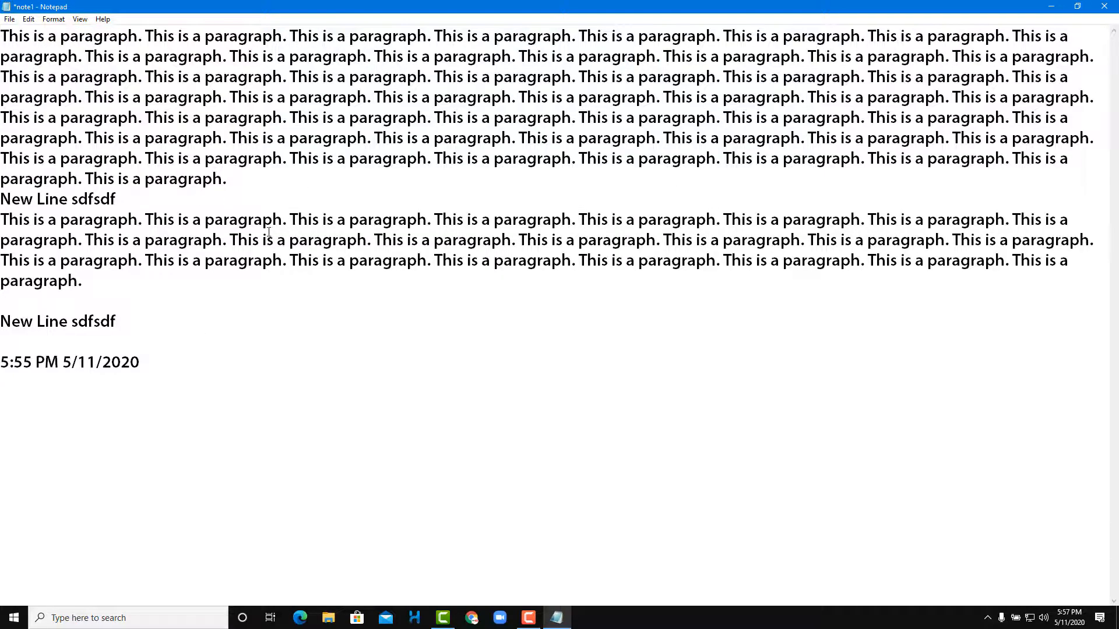
Change the note's font to Comic Sans MS and apply it
left_click(64, 20)
left_click(68, 45)
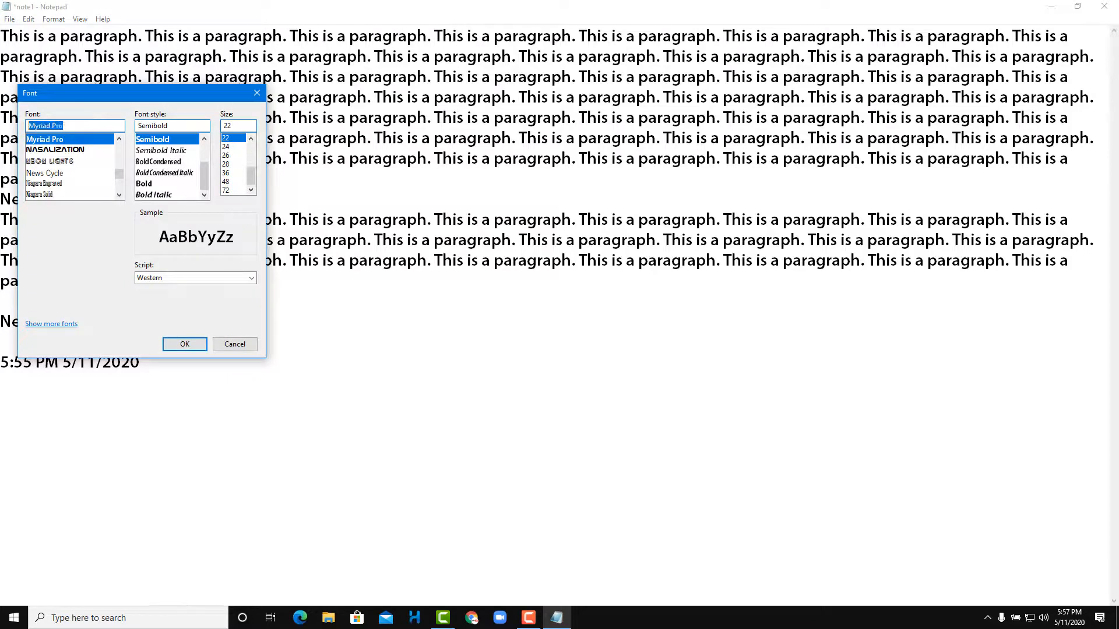
type("Comics Sans")
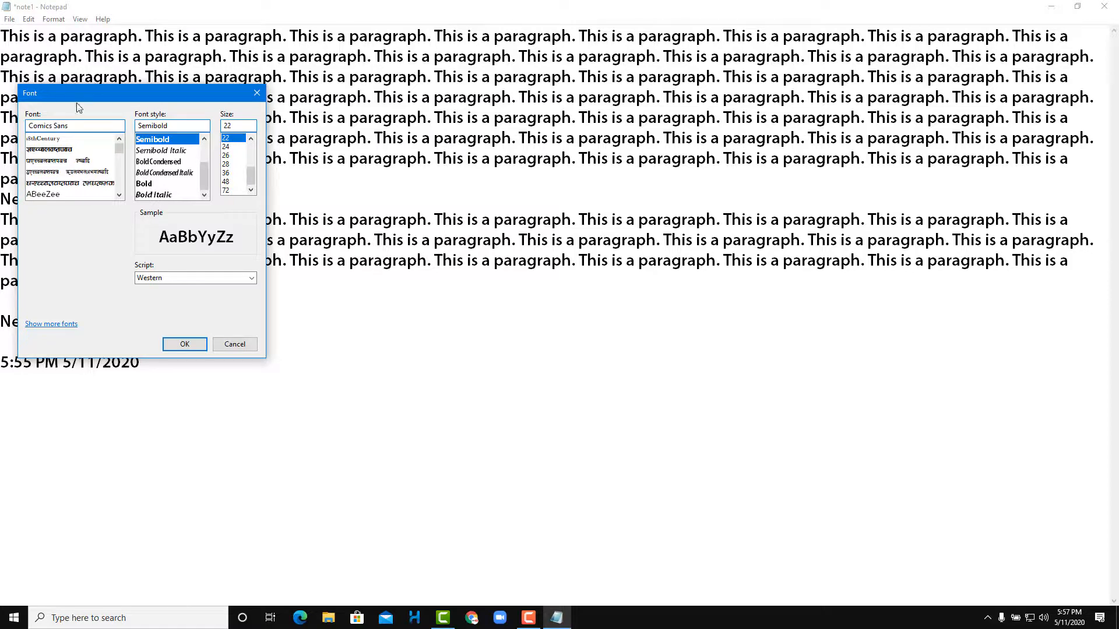
key("Return")
left_click(609, 349)
key("BackSpace")
key("BackSpace")
key("BackSpace")
key("BackSpace")
key("BackSpace")
key("BackSpace")
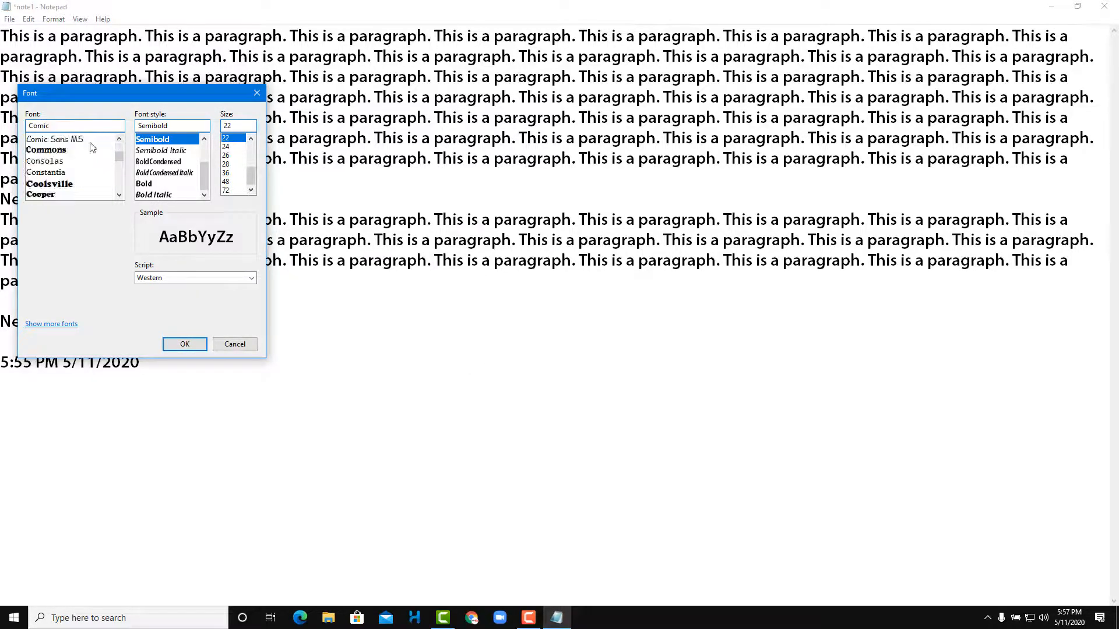
left_click(71, 140)
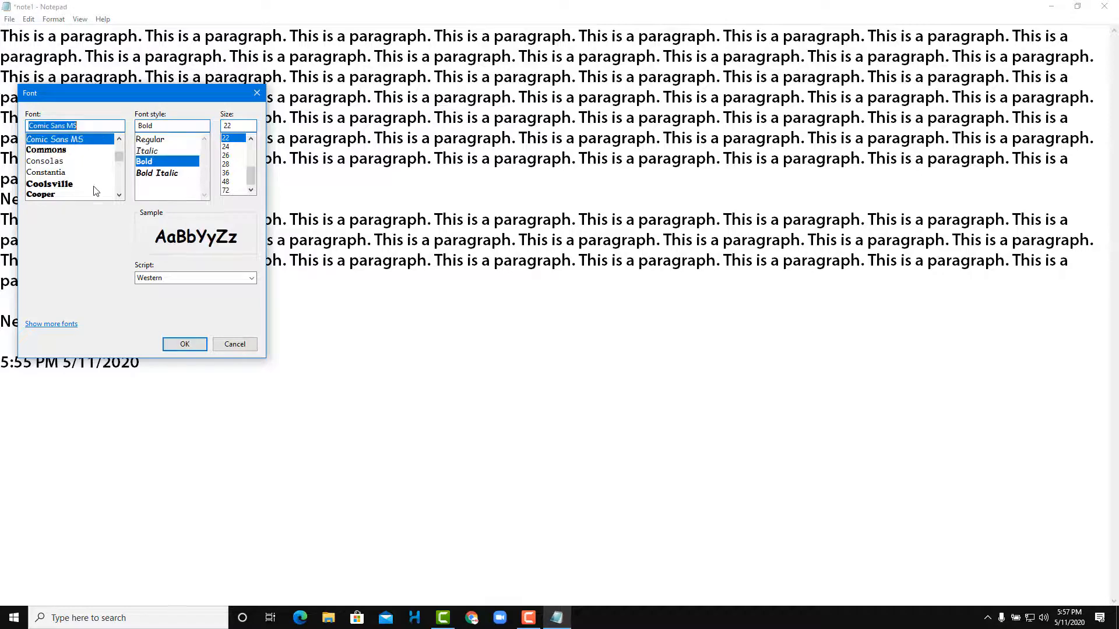
left_click(186, 345)
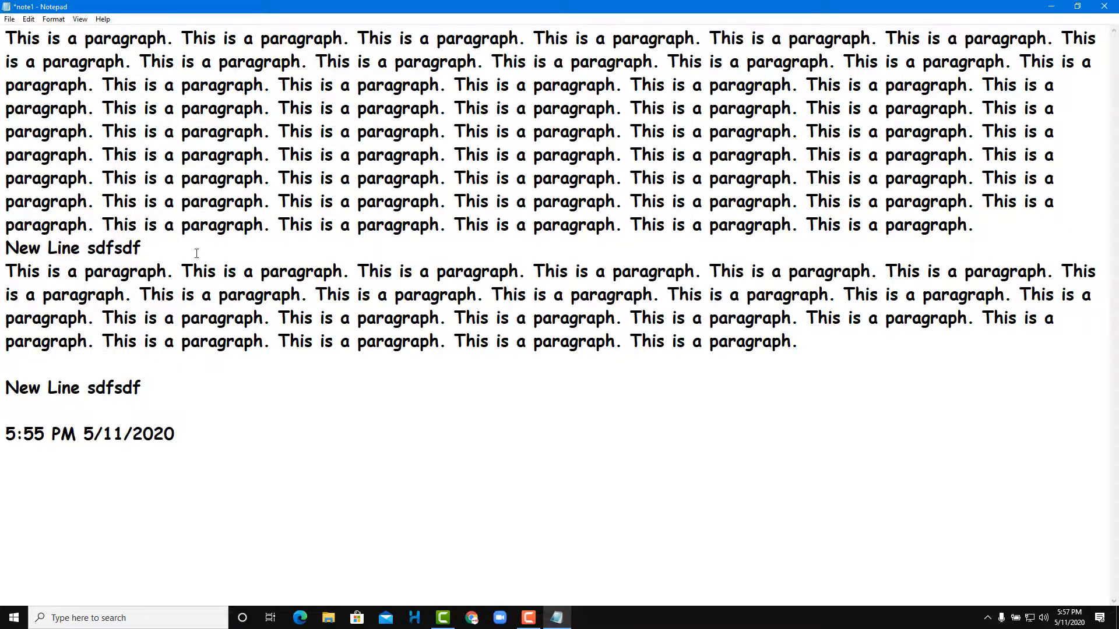
Add a blank line below the first "New Line sdfsdf" line and print the note to a PDF named dgfghfgh on the Desktop
key("Return")
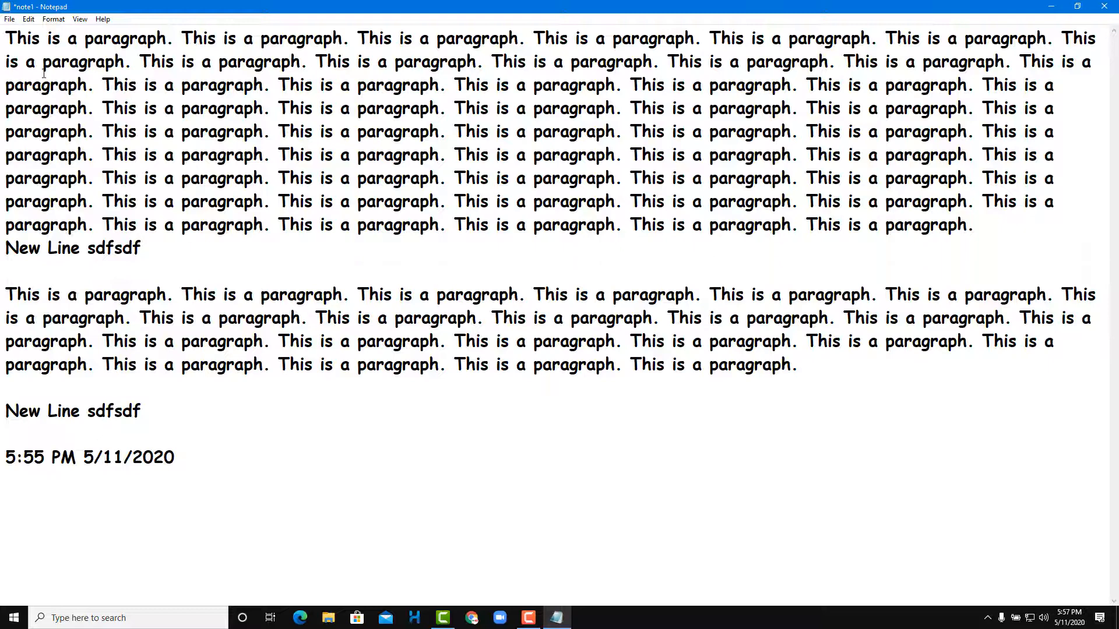
left_click(10, 19)
left_click(47, 110)
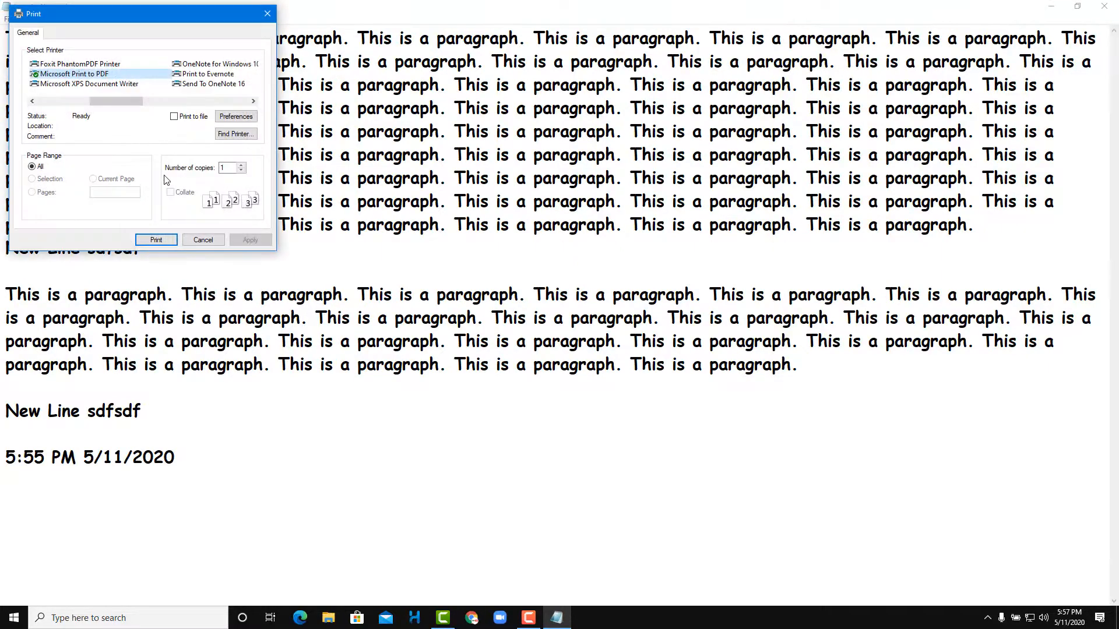
left_click(163, 242)
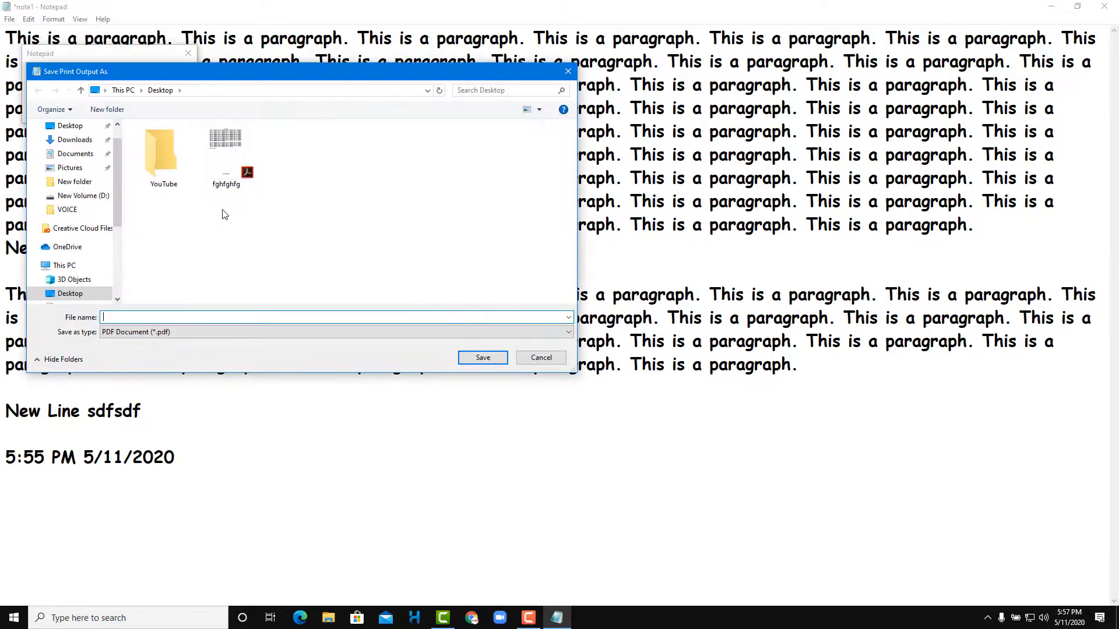
type("sdfsdf")
left_click(483, 357)
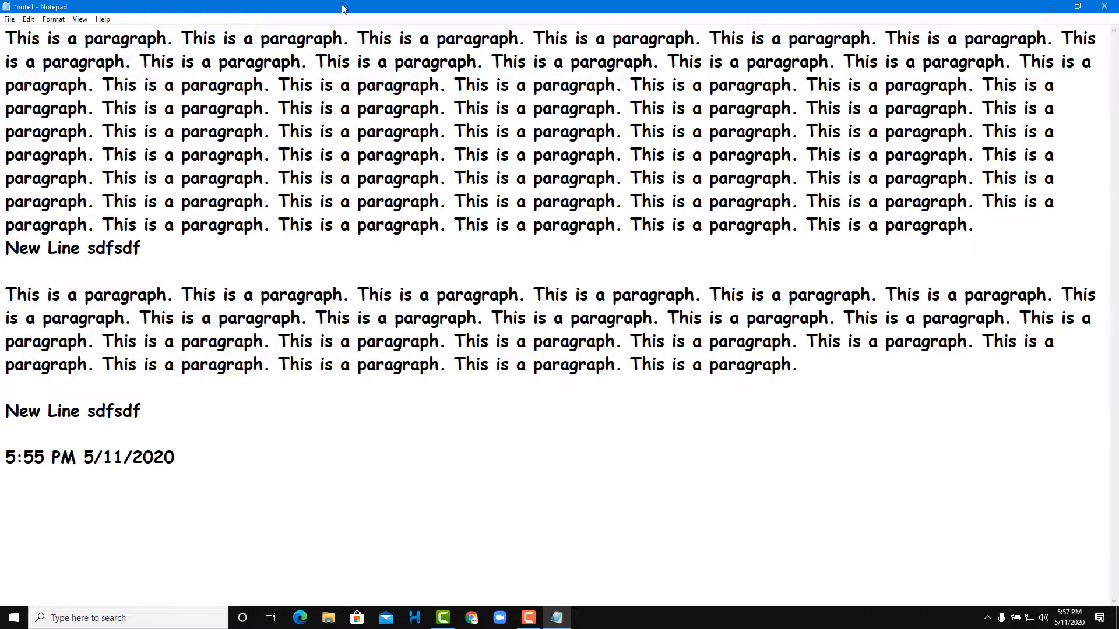
Open the dgfghfgh PDF from the desktop, look through its pages, and return to the maximized note
double_click(344, 7)
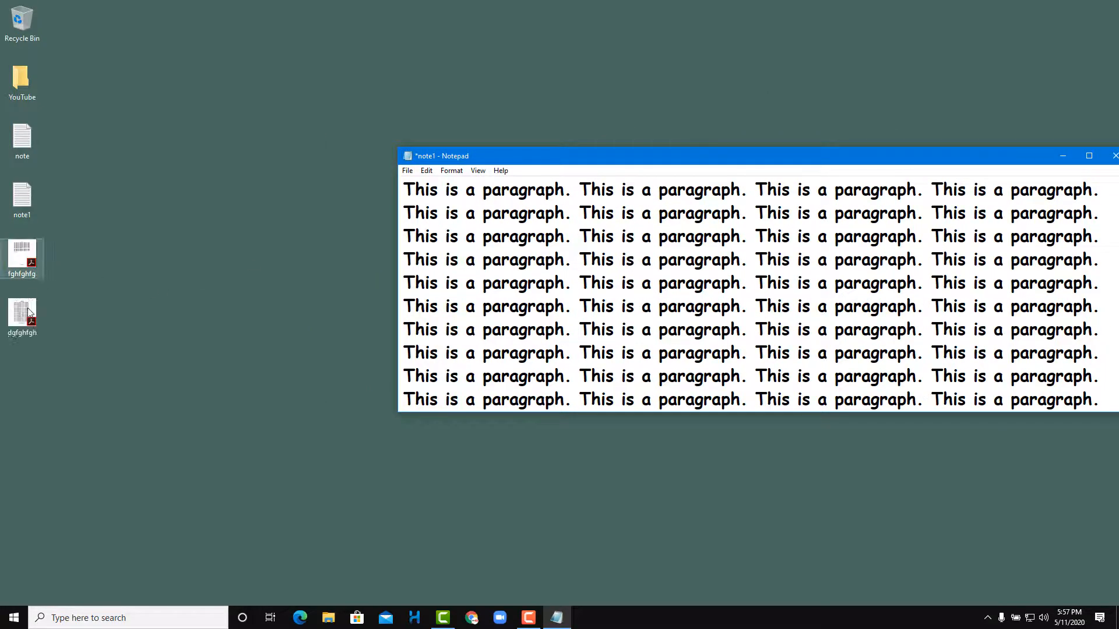
double_click(22, 311)
scroll(626, 293, "down", 15)
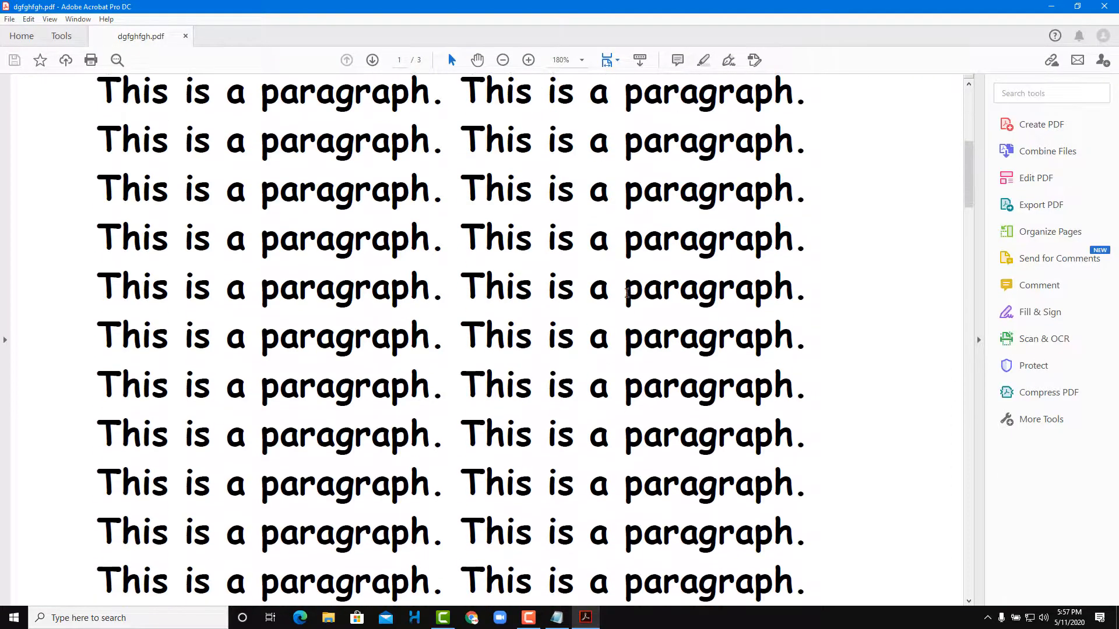
scroll(617, 303, "down", 5)
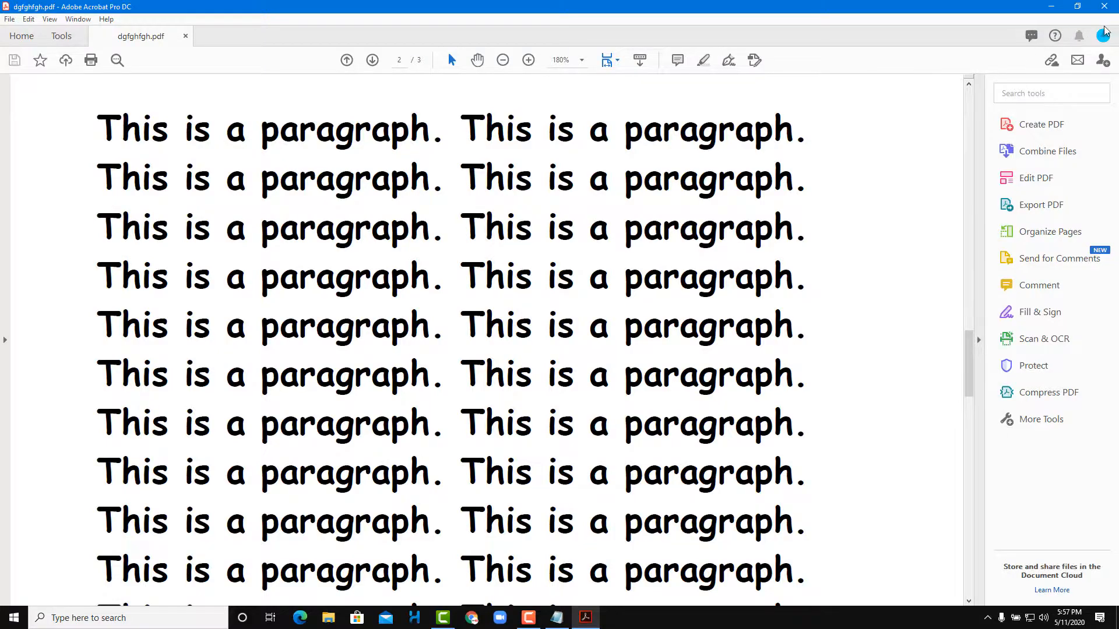
left_click(1105, 7)
double_click(904, 156)
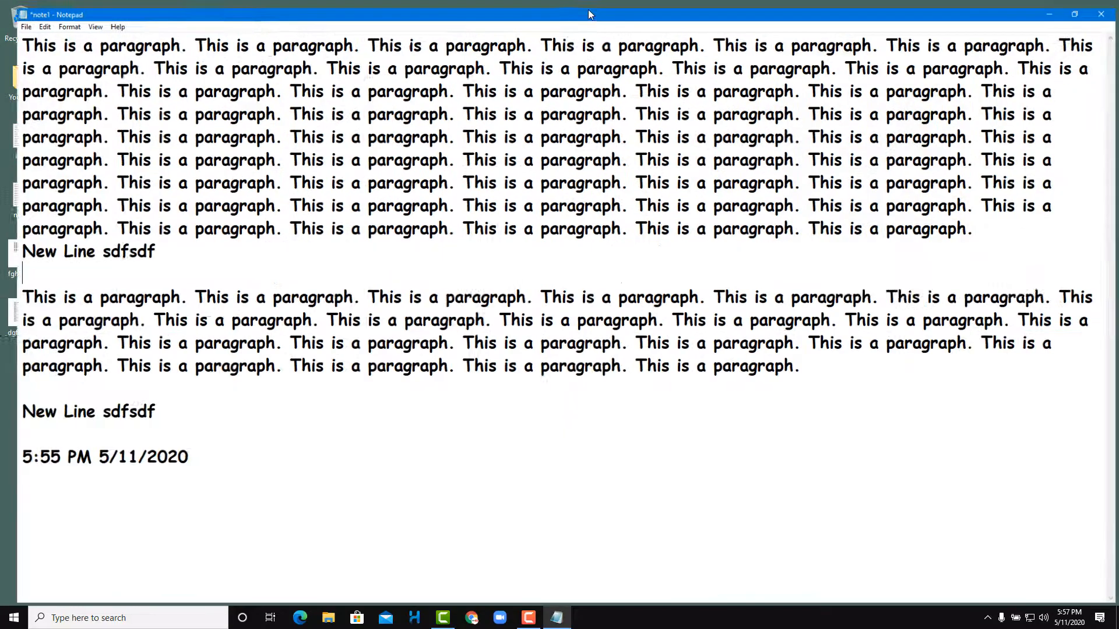
Show the status bar and check its line and column position by selecting a text range and placing the cursor after the first "New Line sdfsdf"
left_click(54, 19)
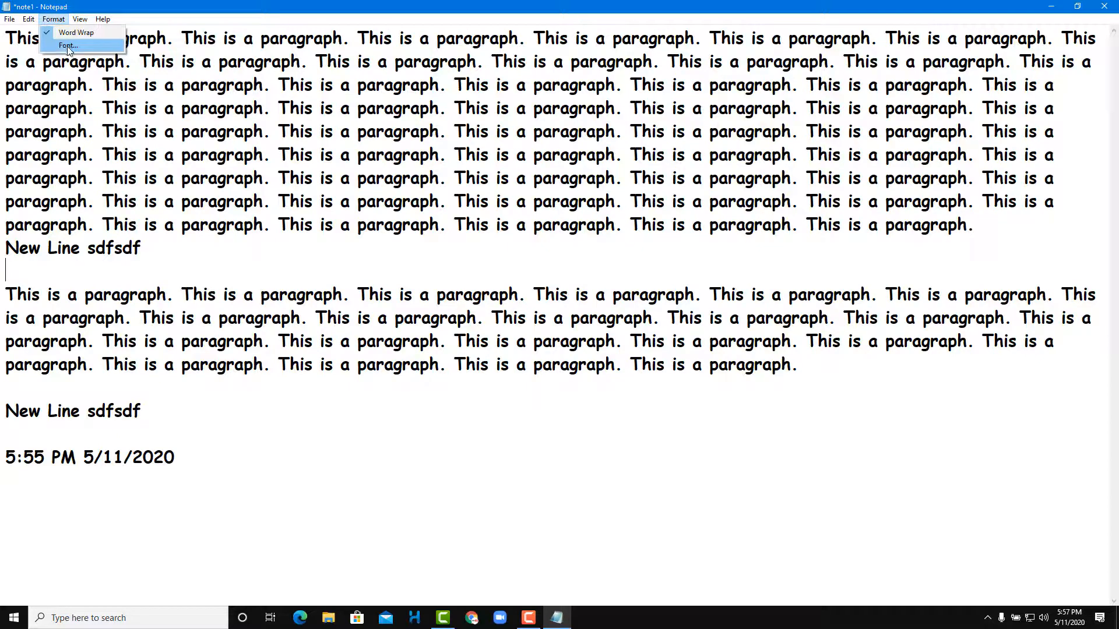
mouse_move(80, 20)
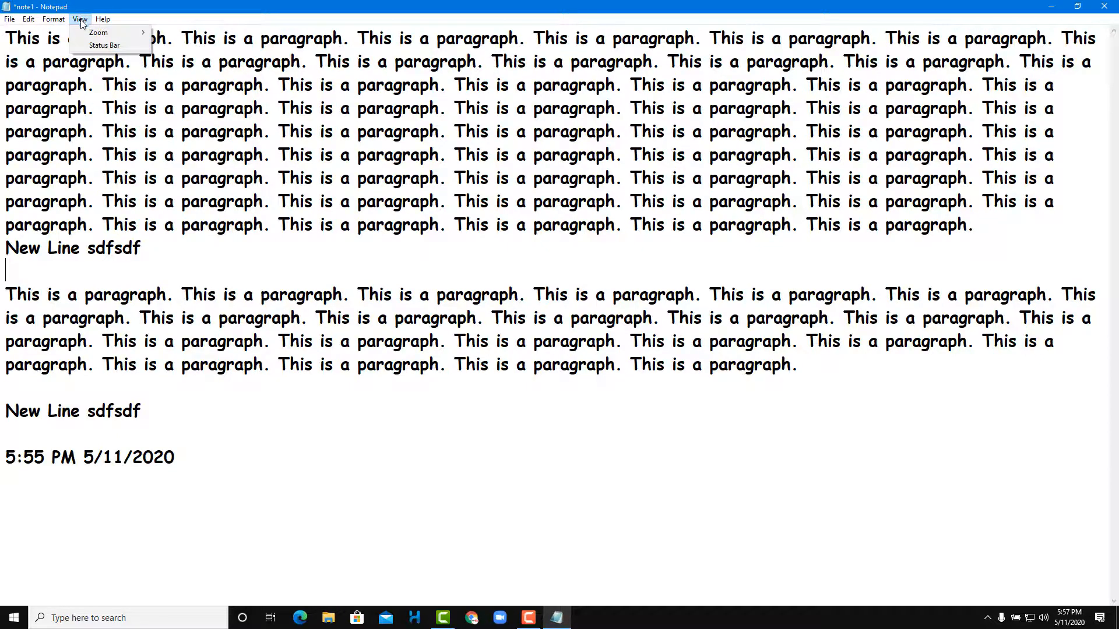
left_click(92, 47)
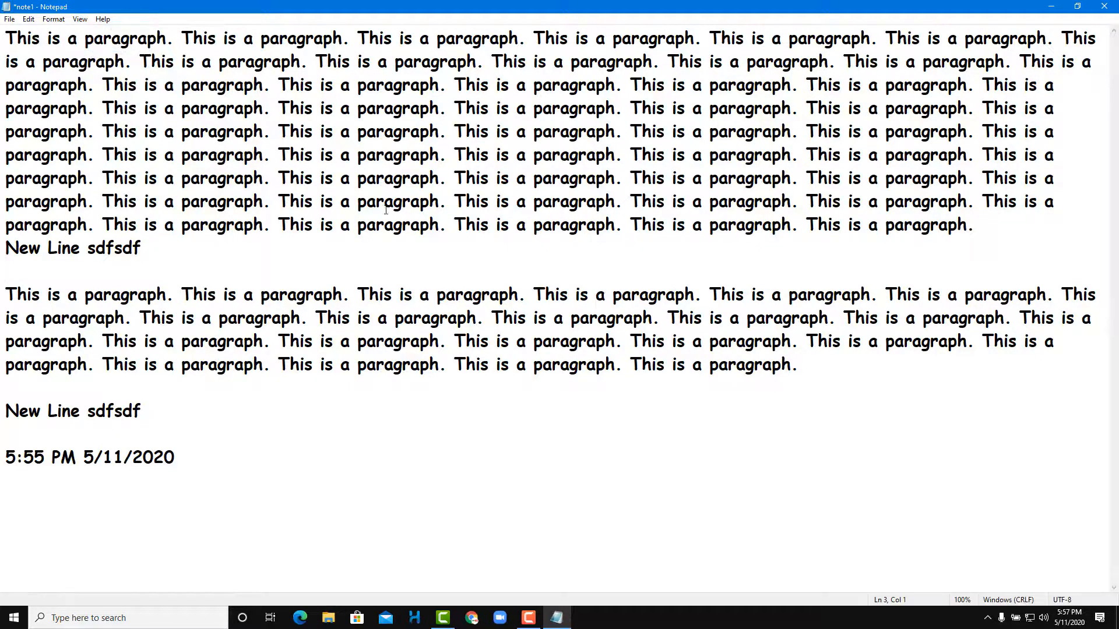
left_click_drag(677, 344, 364, 108)
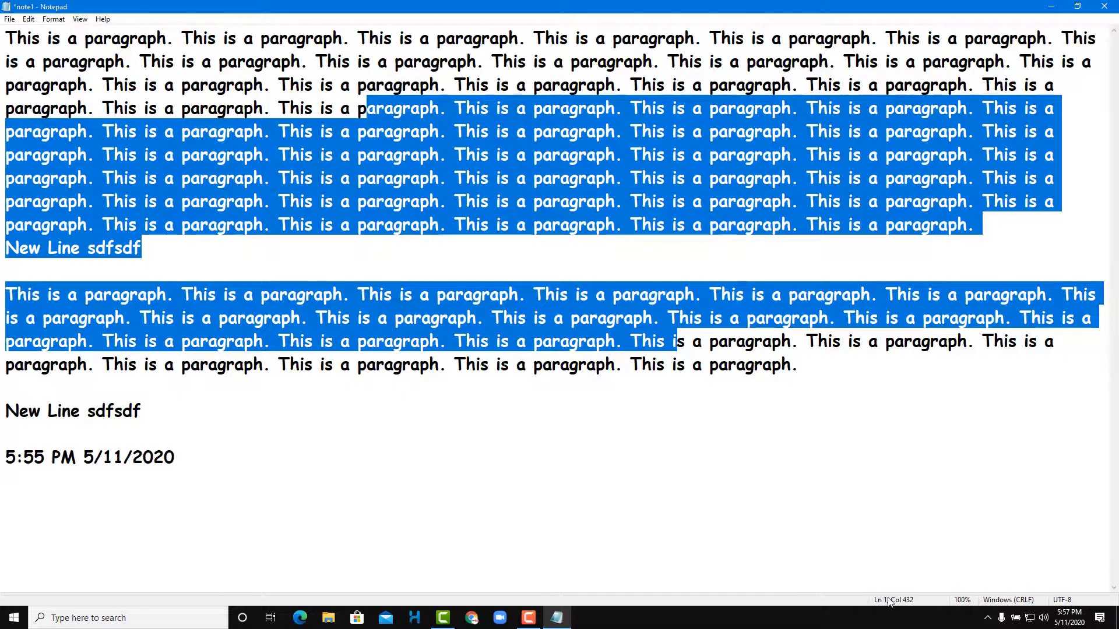
left_click(639, 242)
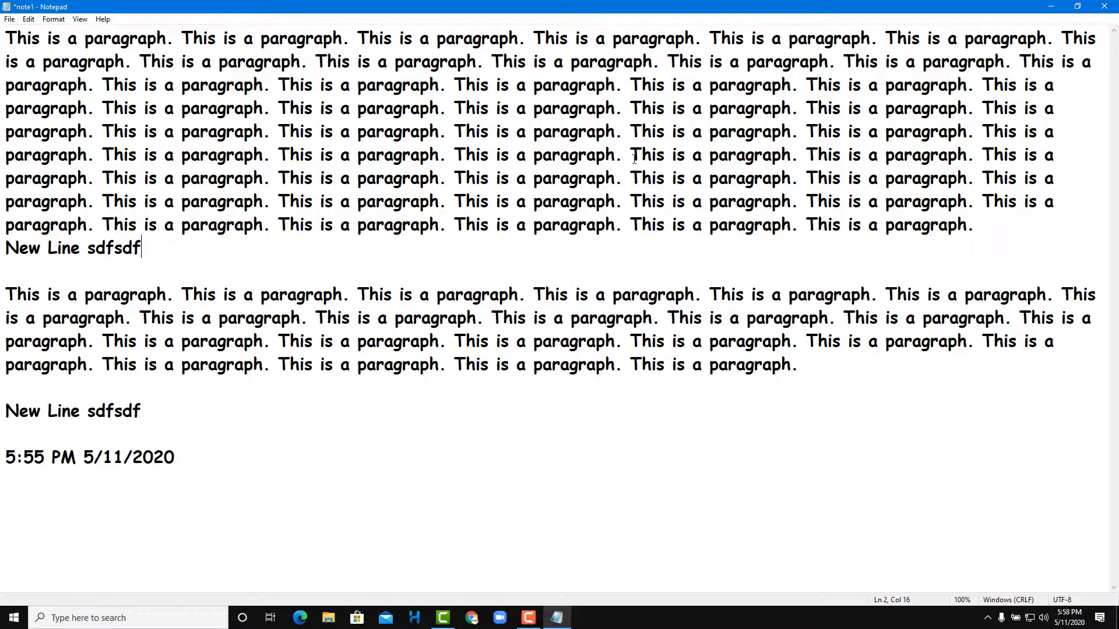
Check the status bar's line and column position for a text selection and for several cursor positions down to the second "New Line sdfsdf"
left_click_drag(651, 156, 749, 160)
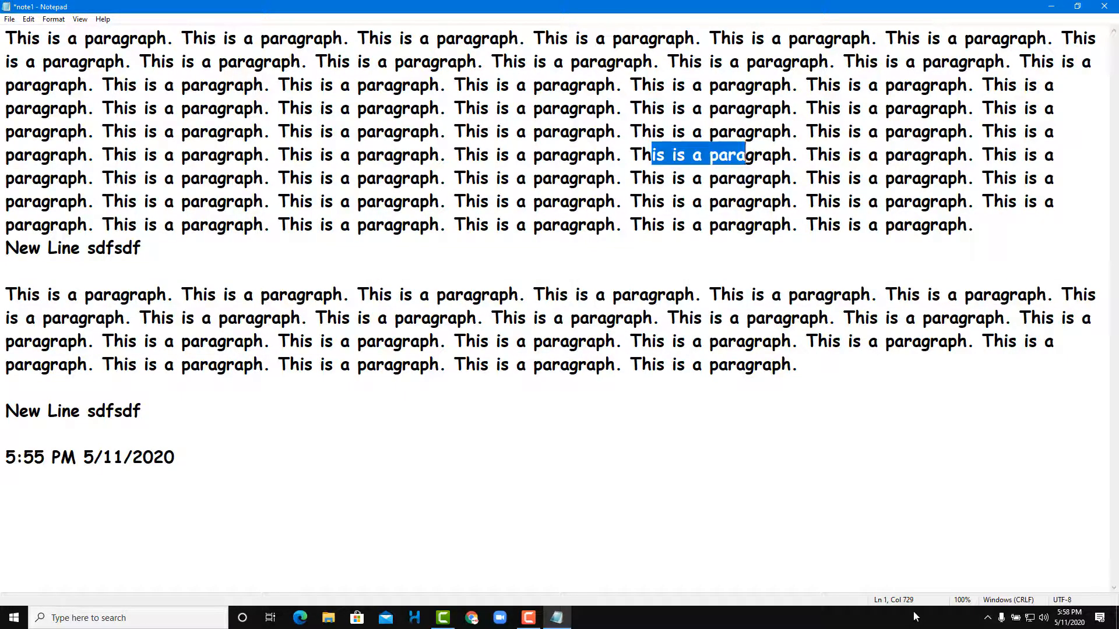
left_click(665, 293)
left_click(569, 176)
left_click(328, 170)
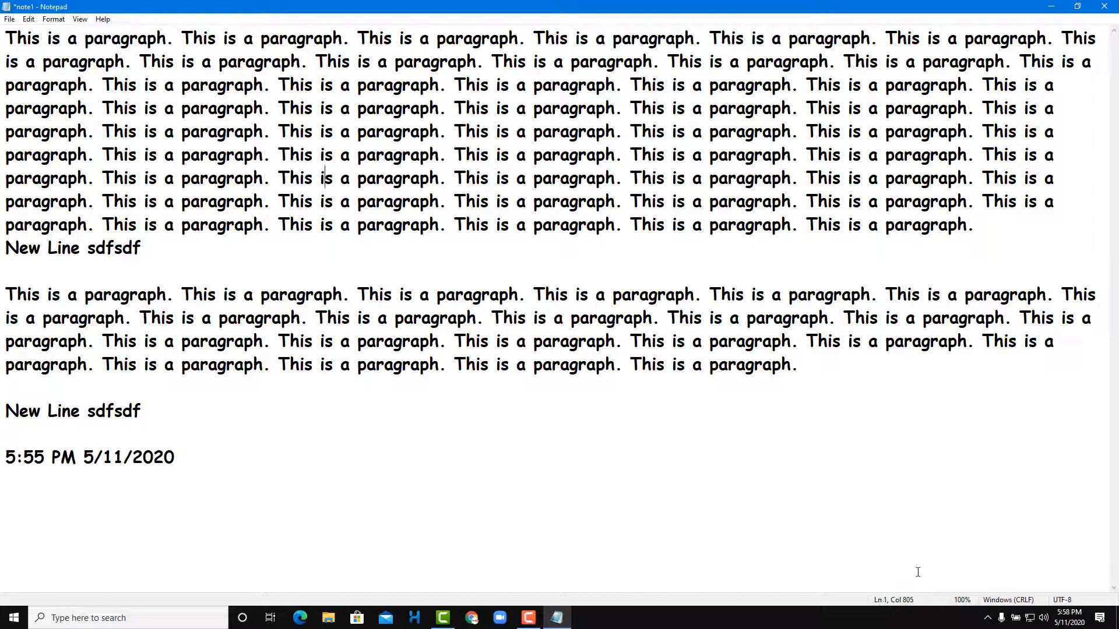
key("Down")
key("Down")
left_click(118, 416)
Zoom in on the note twice to 120%
left_click(80, 21)
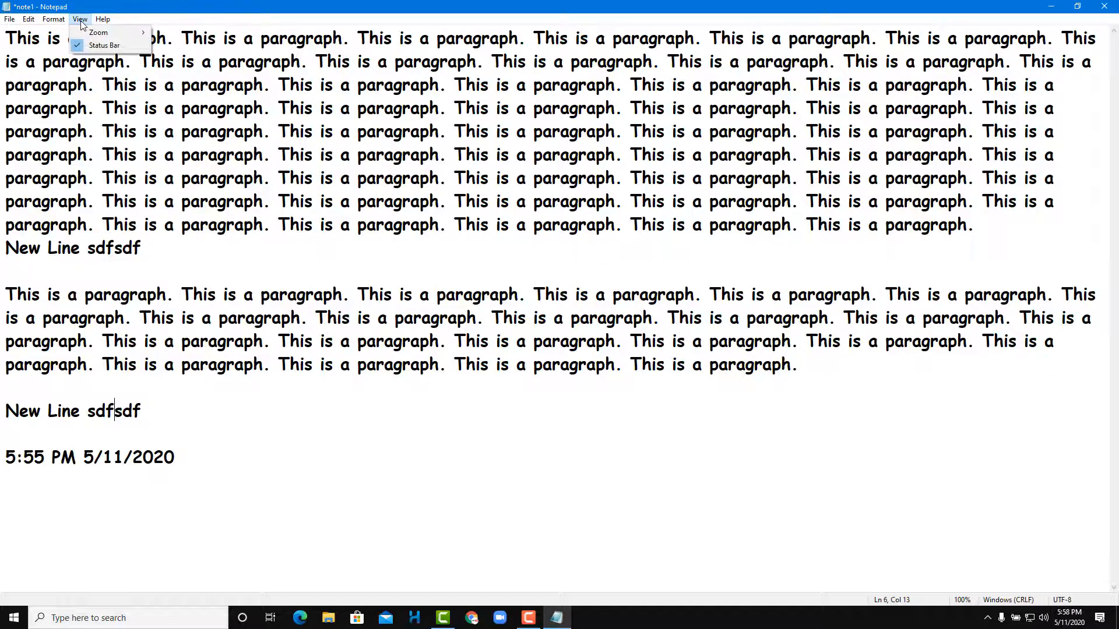
mouse_move(88, 33)
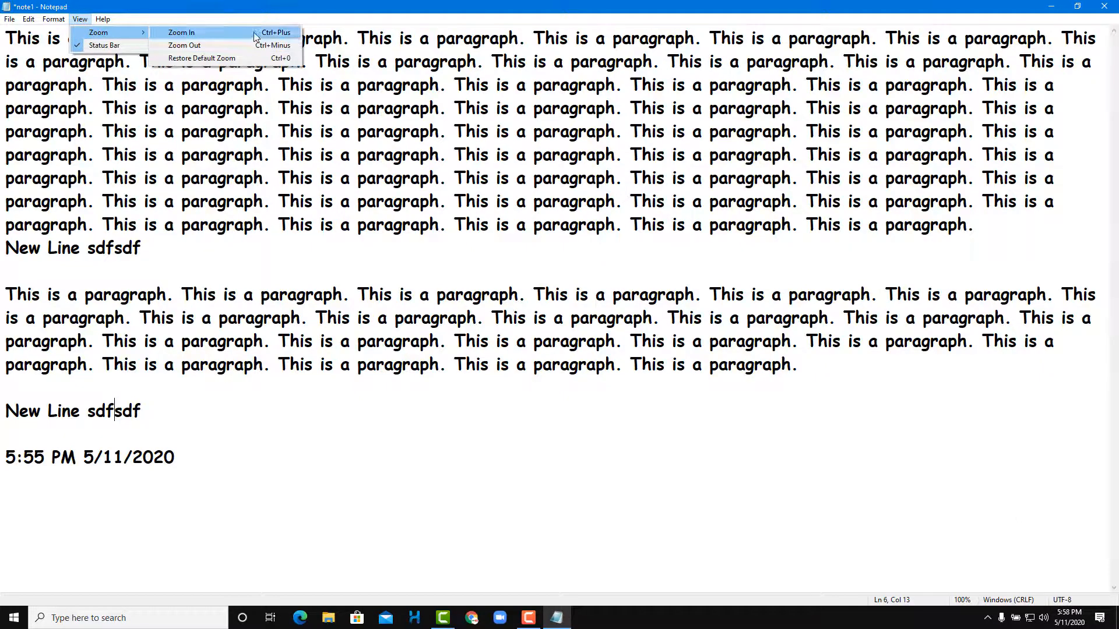
left_click(161, 33)
left_click(81, 19)
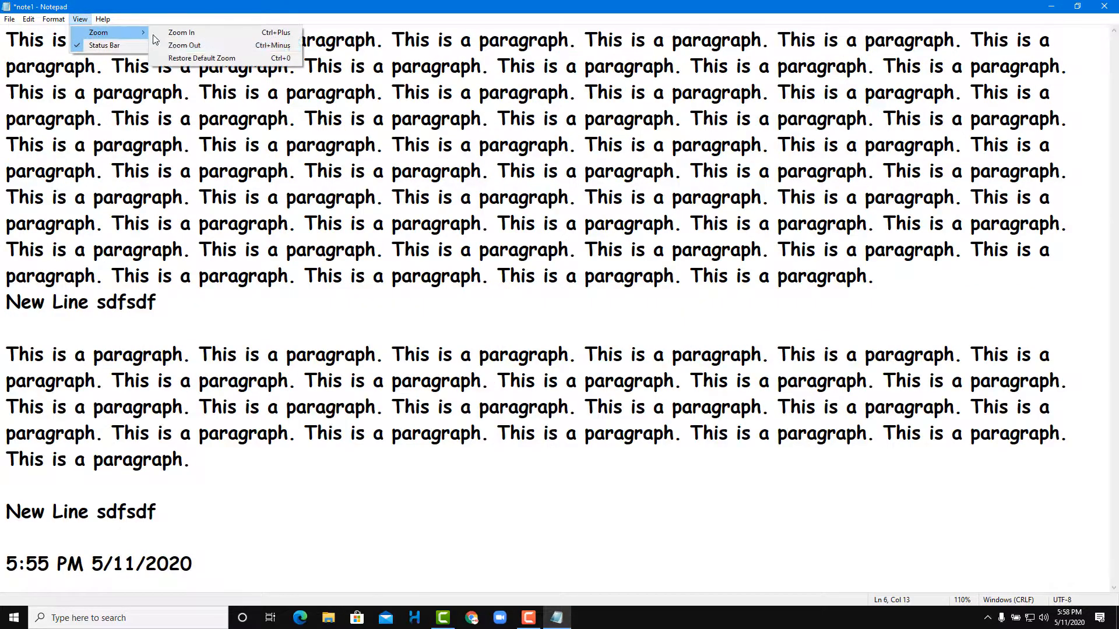
left_click(178, 34)
Zoom out of the note twice to 100% and restore the default zoom
left_click(80, 19)
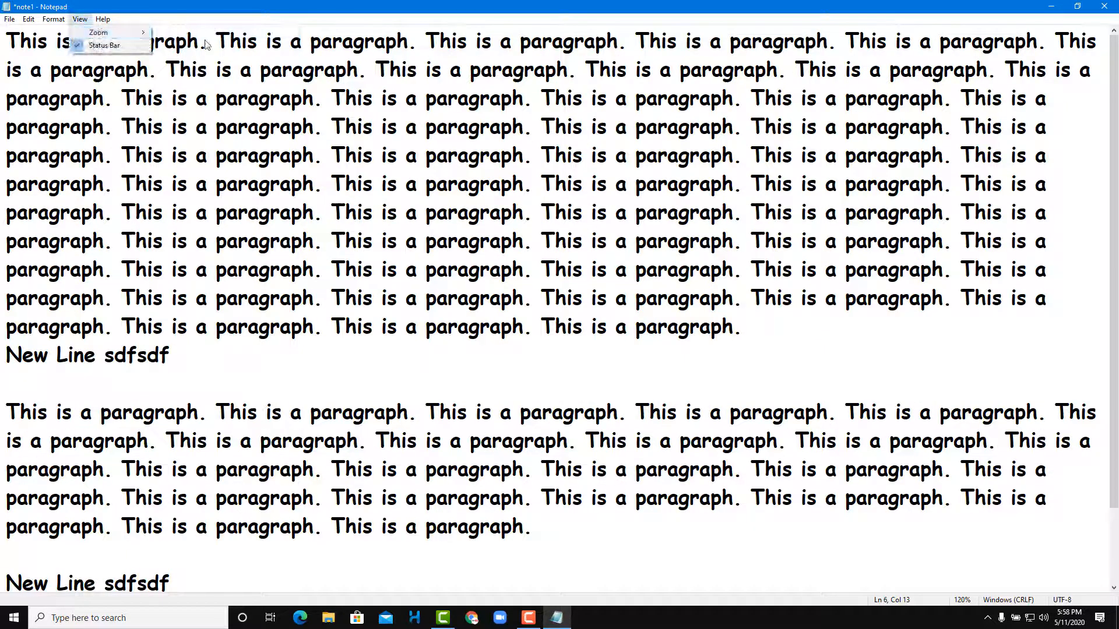
mouse_move(143, 34)
left_click(176, 45)
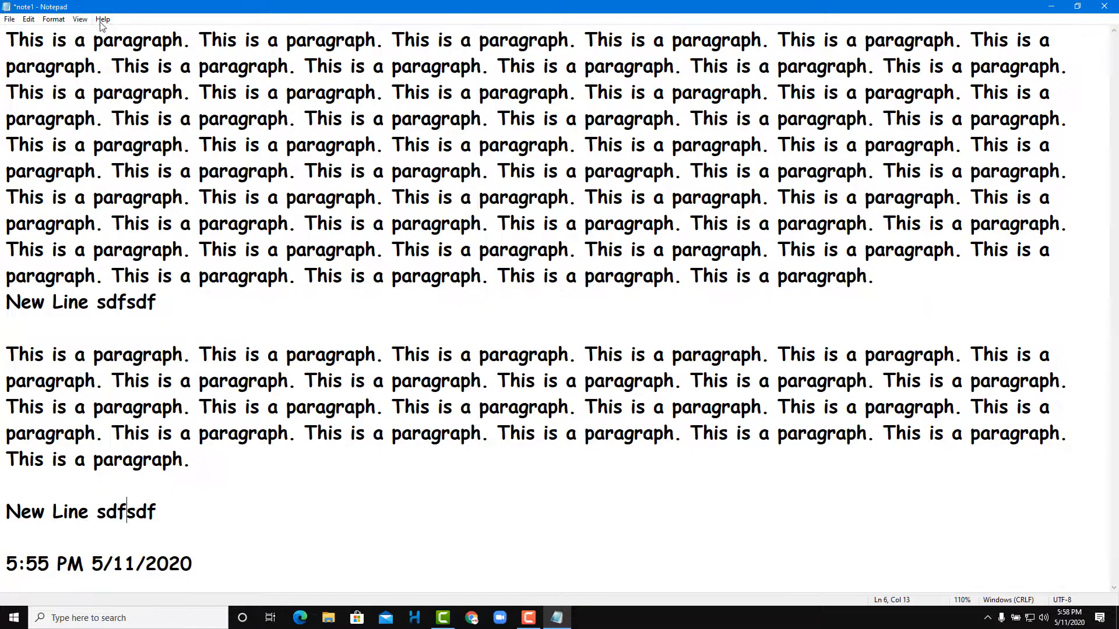
left_click(85, 20)
mouse_move(136, 32)
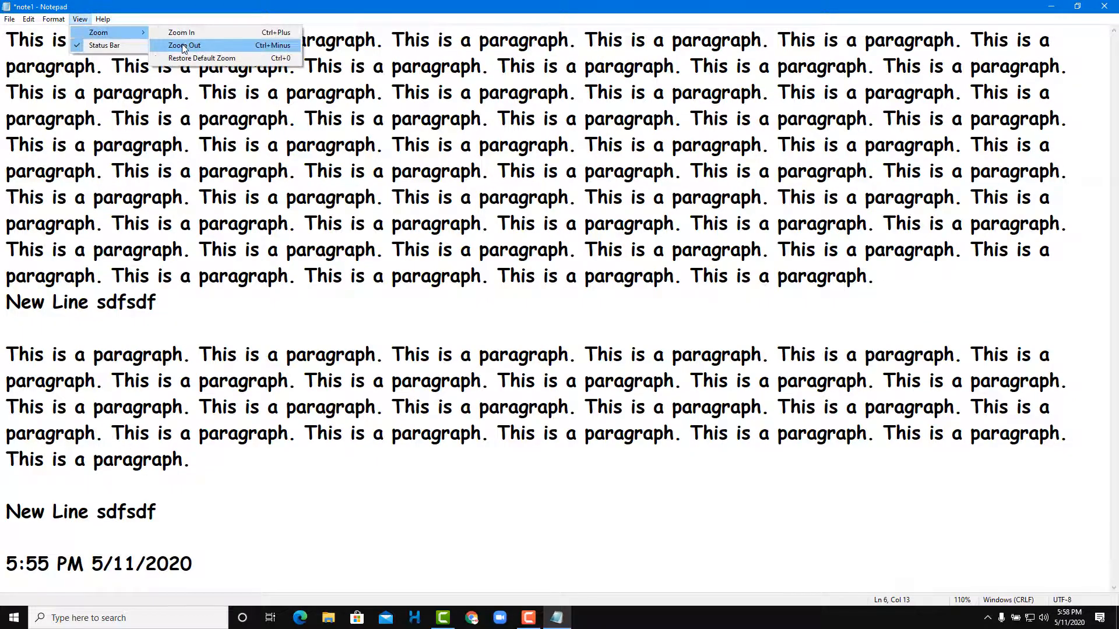
left_click(181, 49)
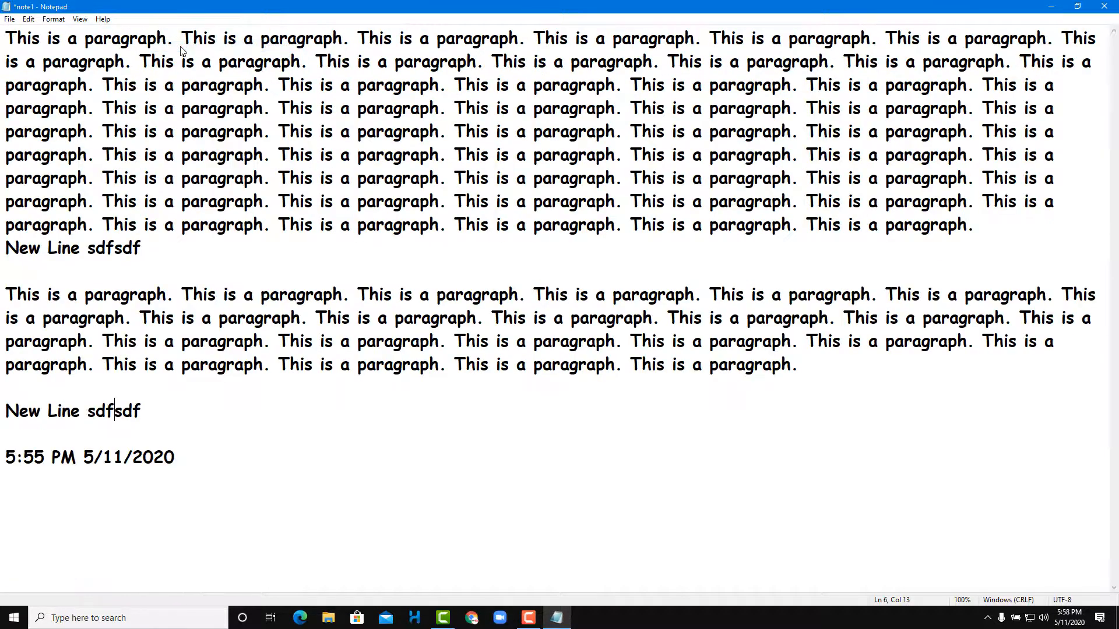
left_click(84, 19)
mouse_move(100, 34)
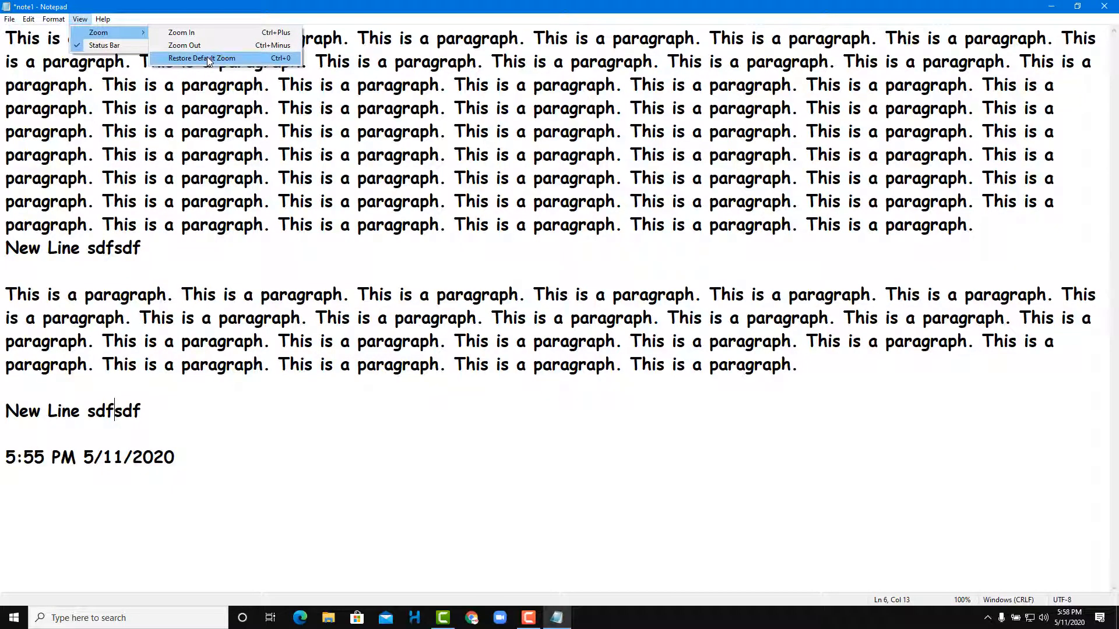
left_click(208, 59)
left_click(81, 21)
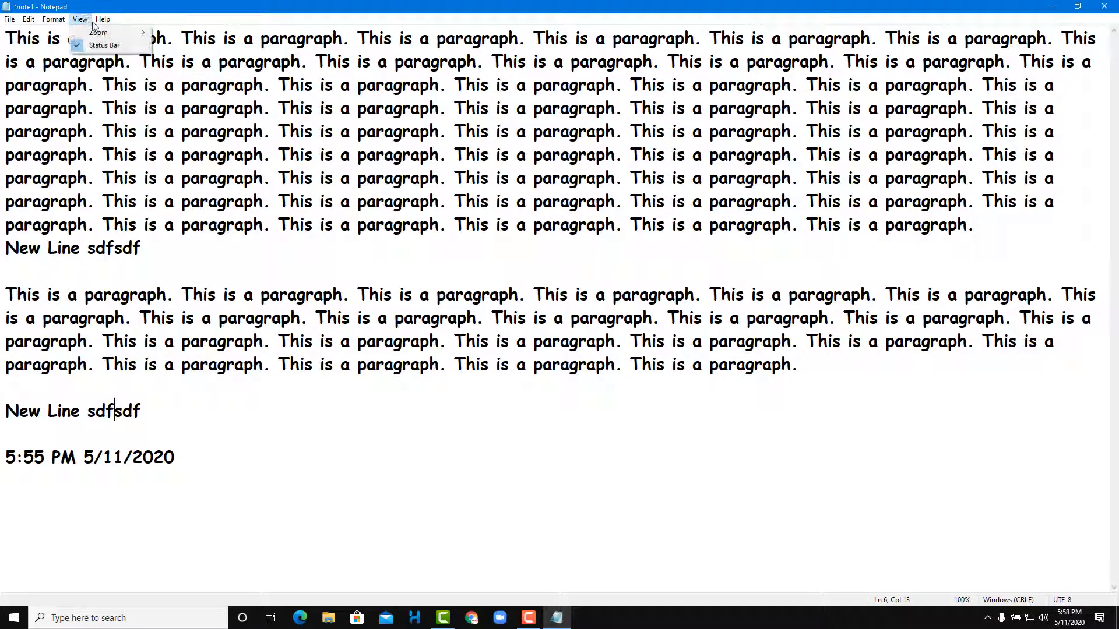
mouse_move(99, 21)
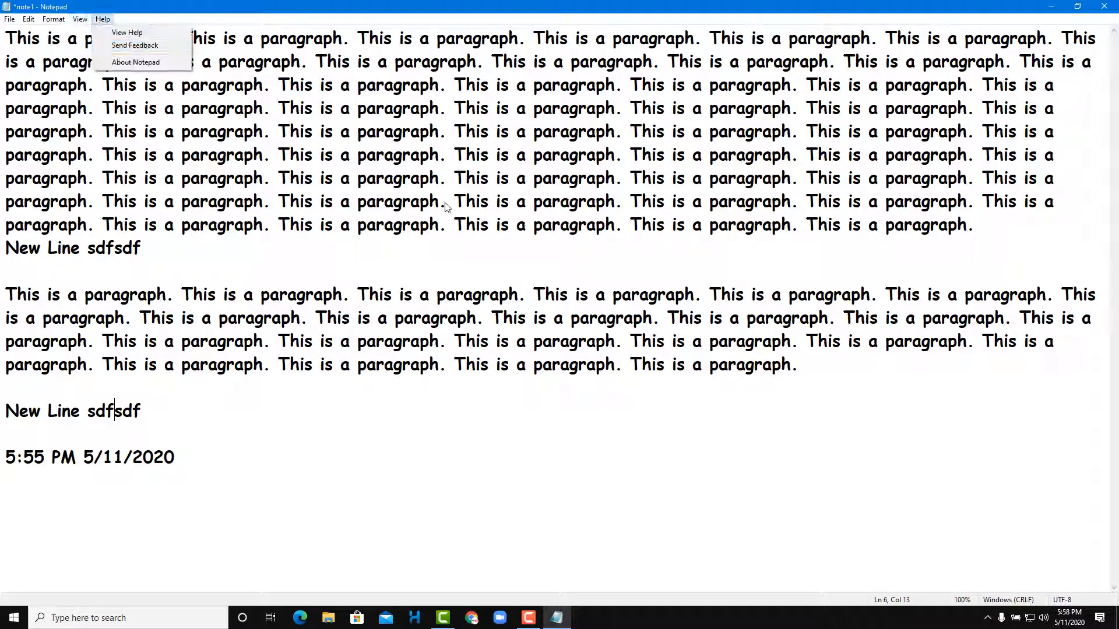
Restore the note window down, resize it narrower and taller to view the text wrapping, and maximize it again
left_click_drag(540, 5, 532, 67)
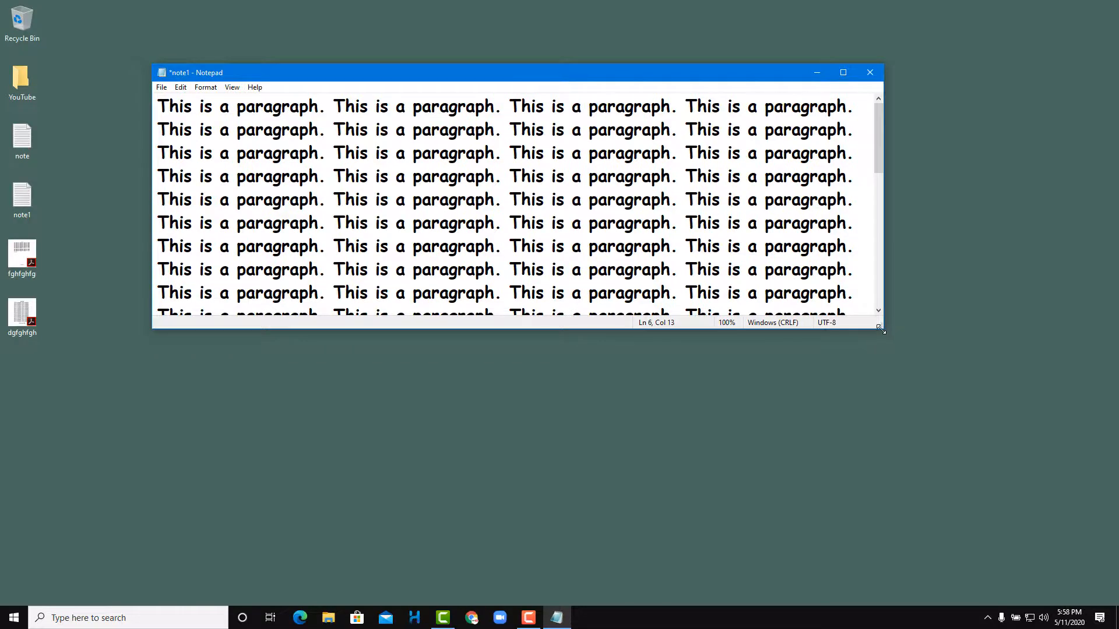
left_click_drag(881, 330, 718, 539)
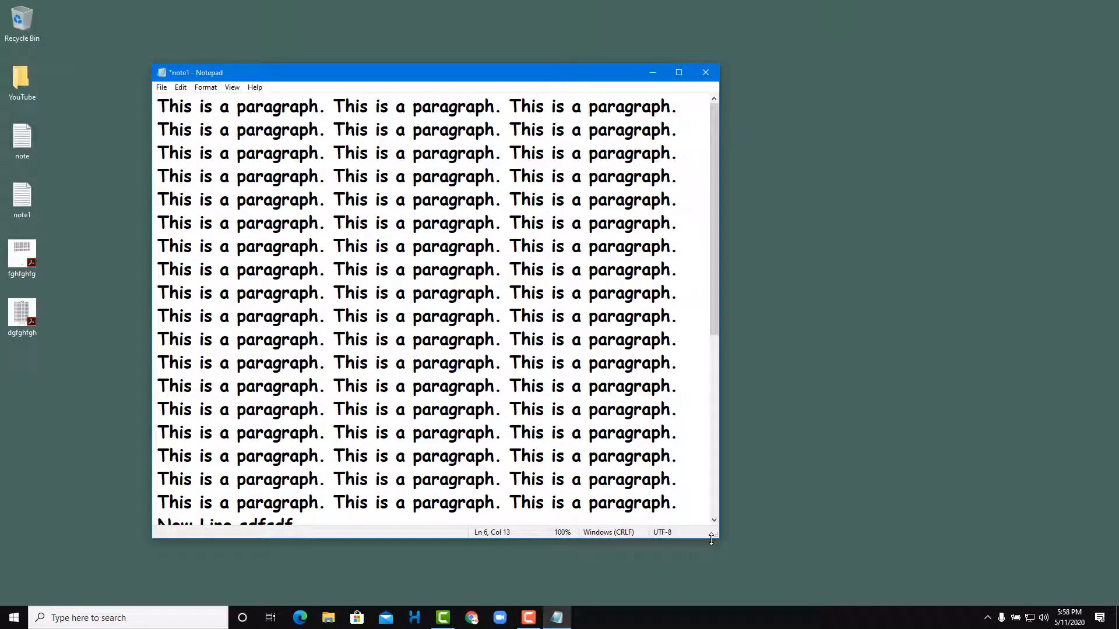
double_click(567, 71)
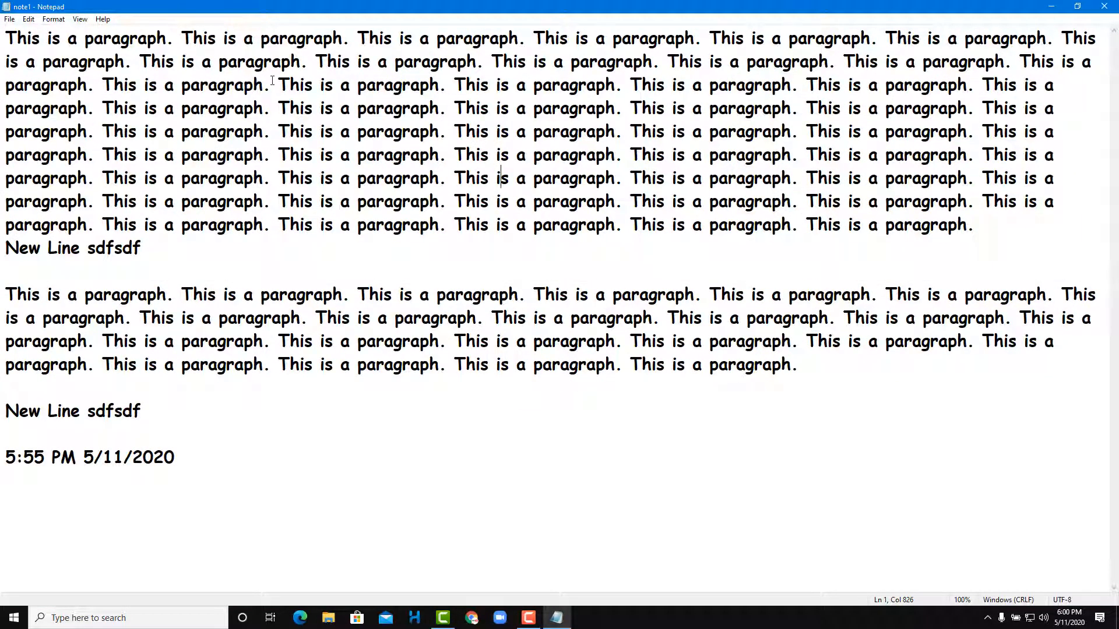
Select "This is a paragraph" in the note's third displayed line, search for it with Bing, and close the browser
left_click_drag(265, 84, 103, 89)
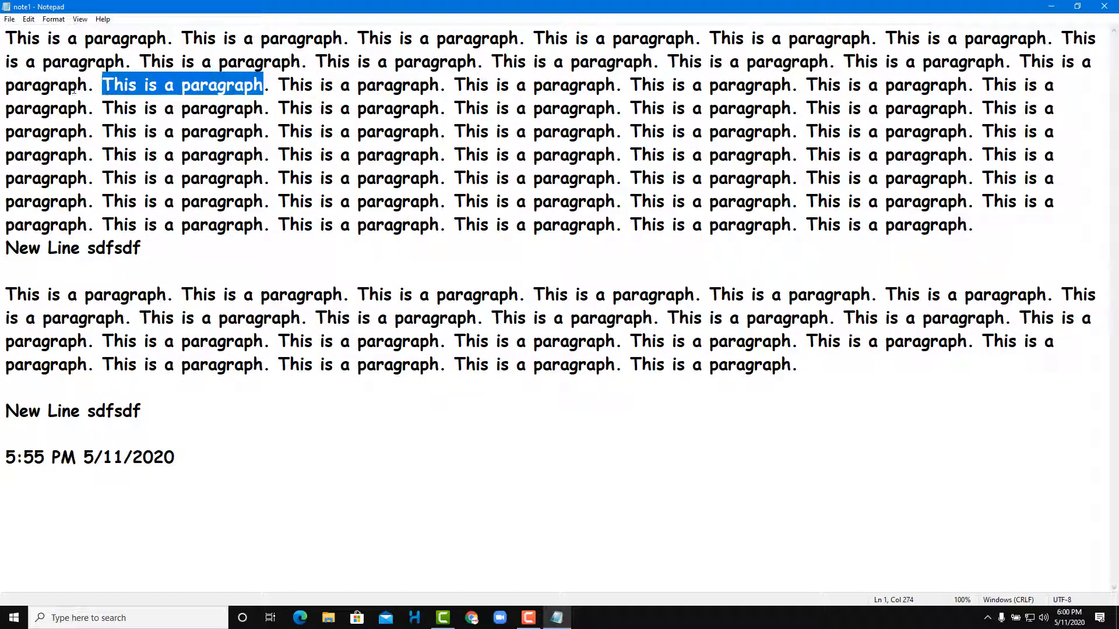
left_click(28, 19)
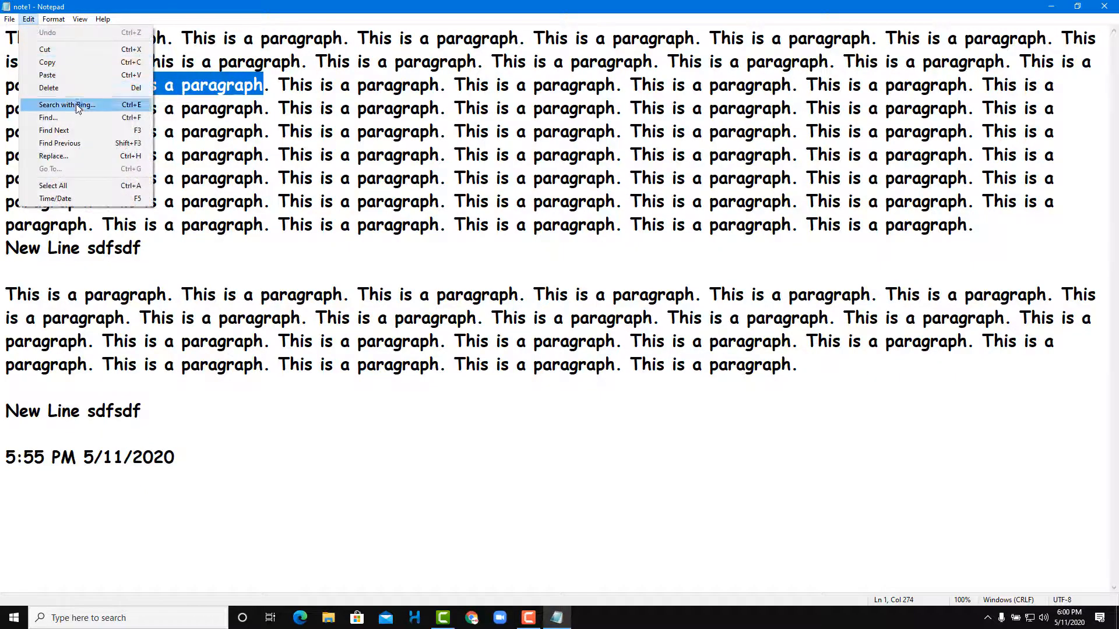
left_click(67, 104)
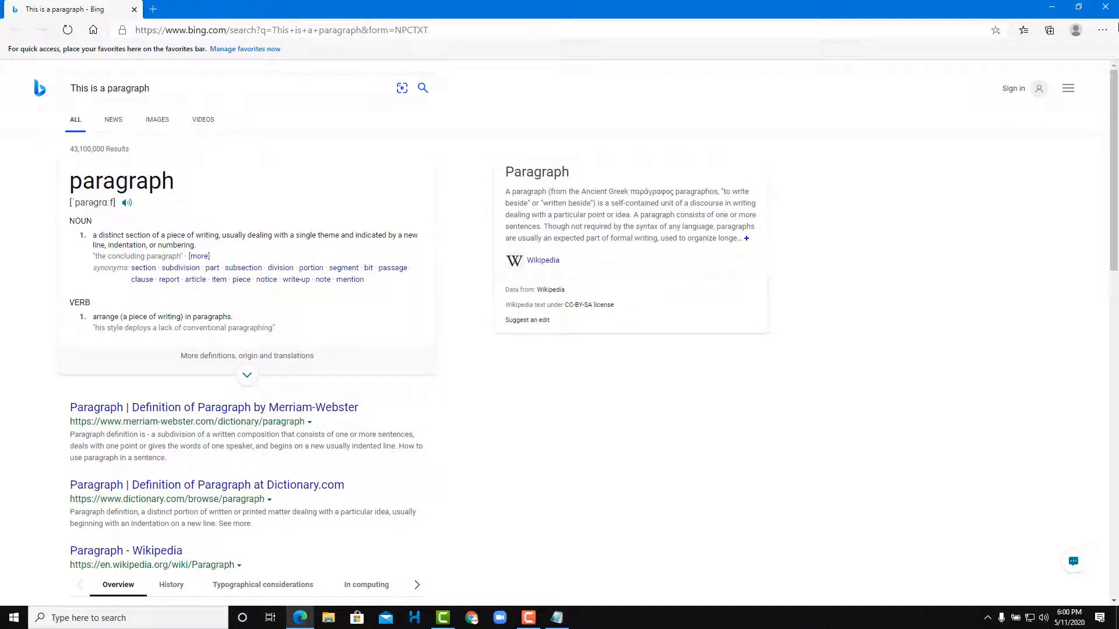
left_click(1106, 7)
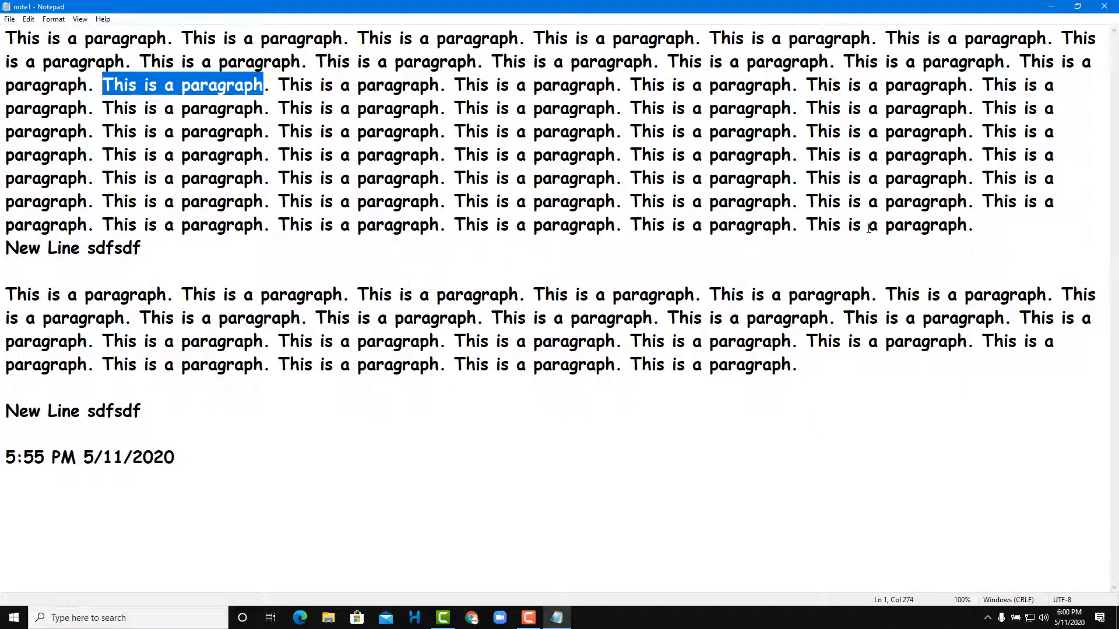